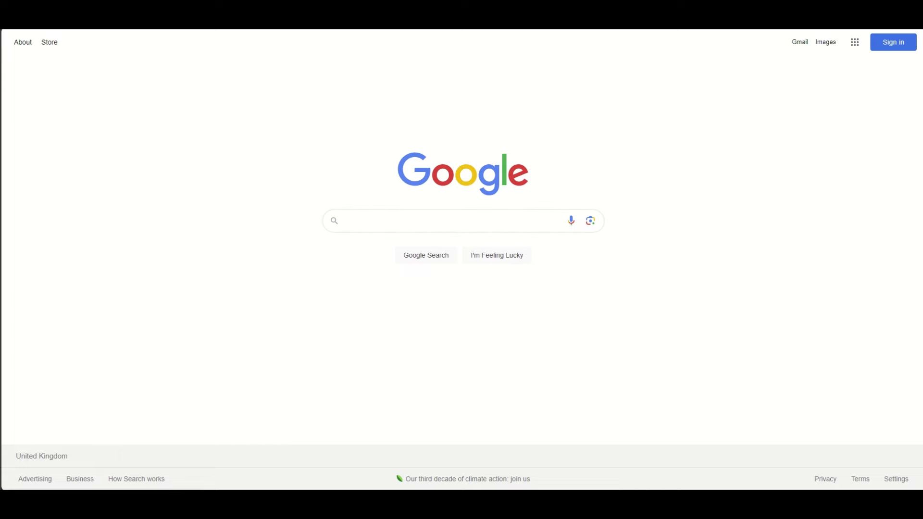
Search Google for 'sharepoint intranet examples' and view the Images results
text(sharepoint intranet examples)
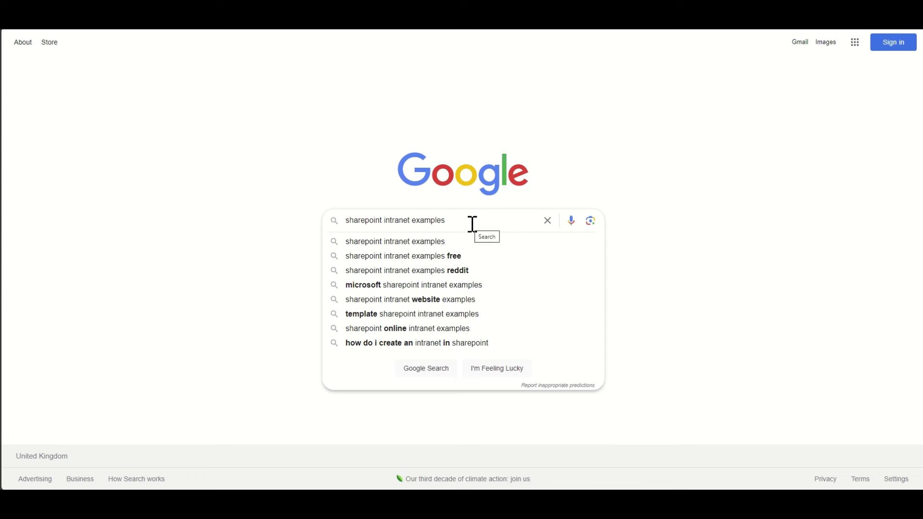
key(Return)
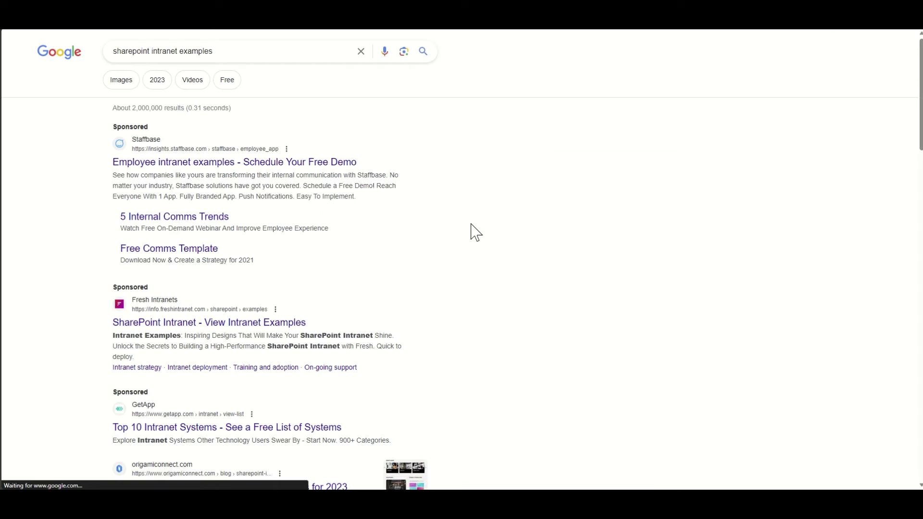
click(128, 88)
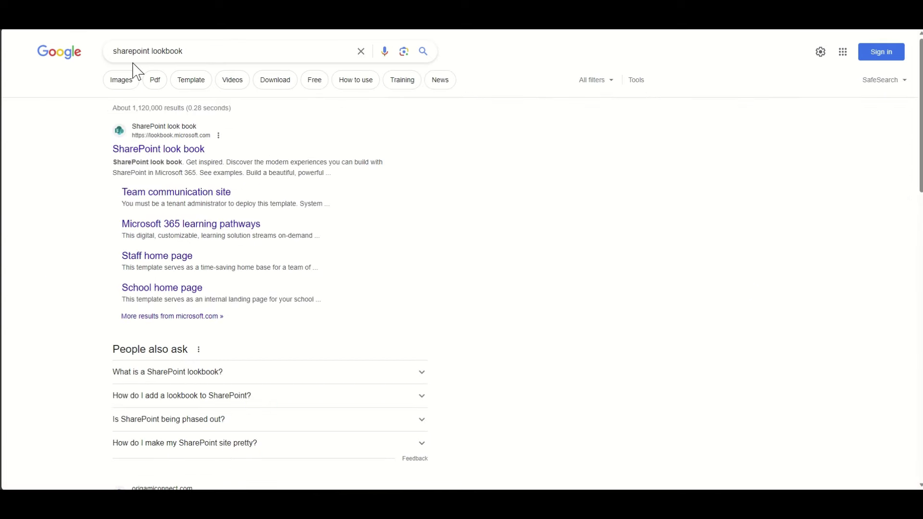
Open the SharePoint look book result and browse its Organization example site gallery
click(145, 151)
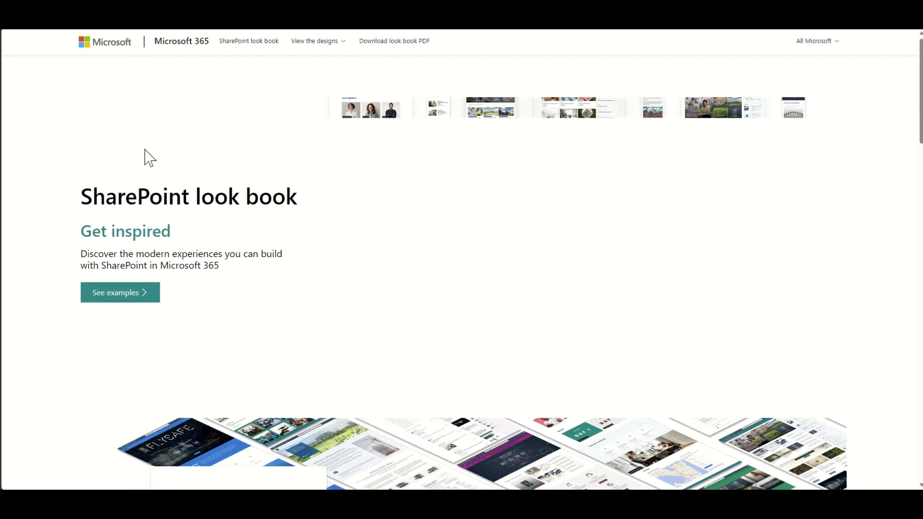
click(113, 294)
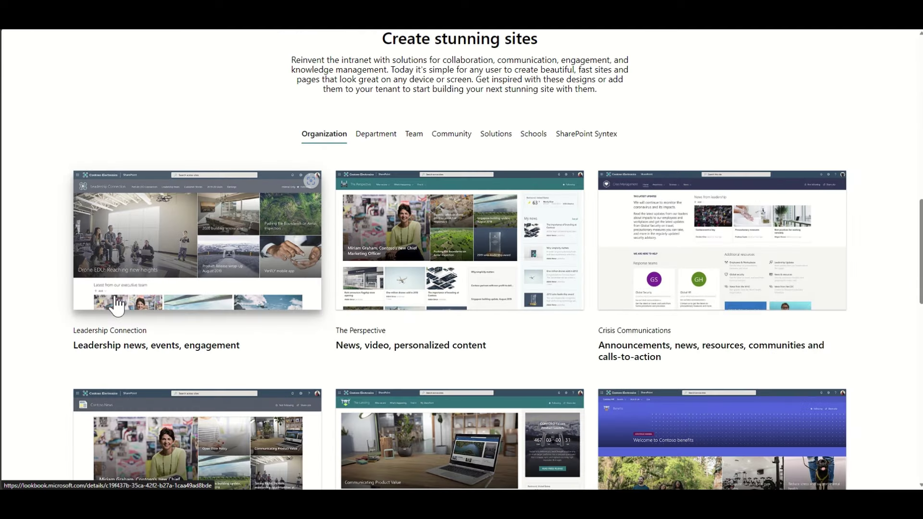
scroll(29, 282, down, 2)
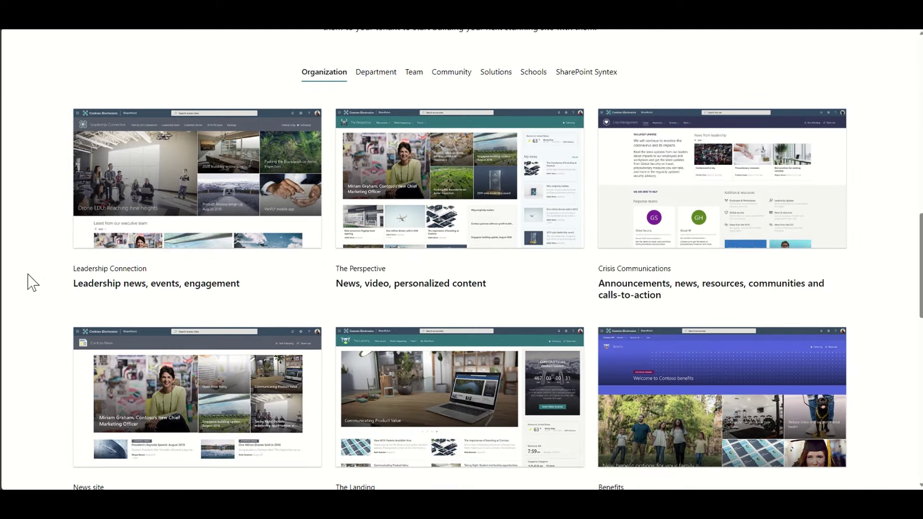
scroll(33, 282, down, 3)
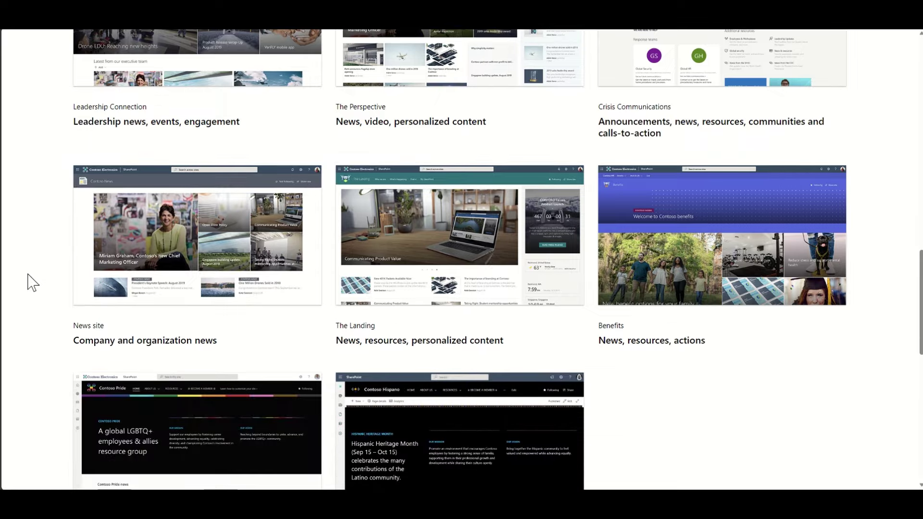
scroll(33, 283, down, 2)
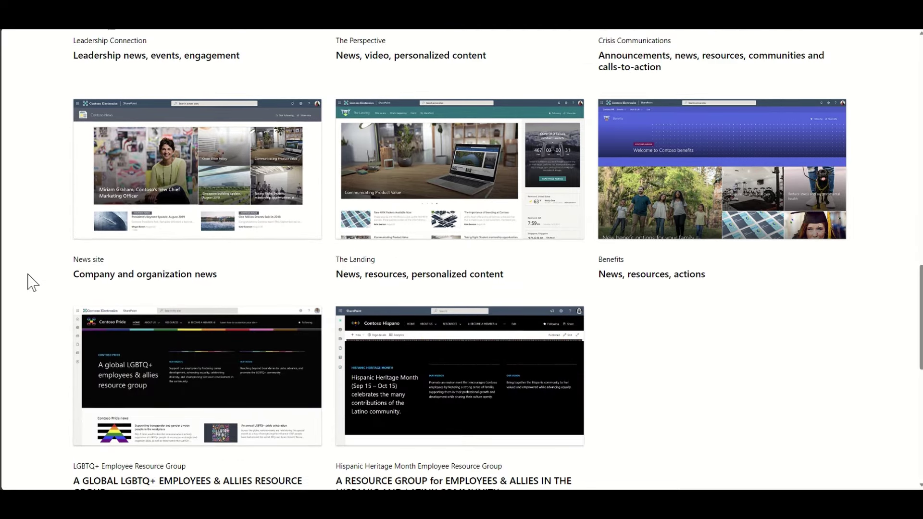
scroll(33, 282, up, 3)
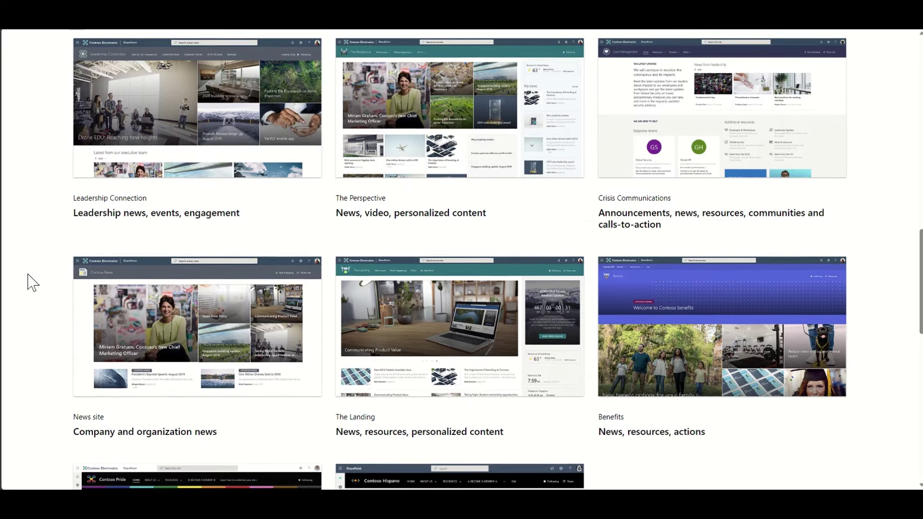
scroll(33, 282, up, 2)
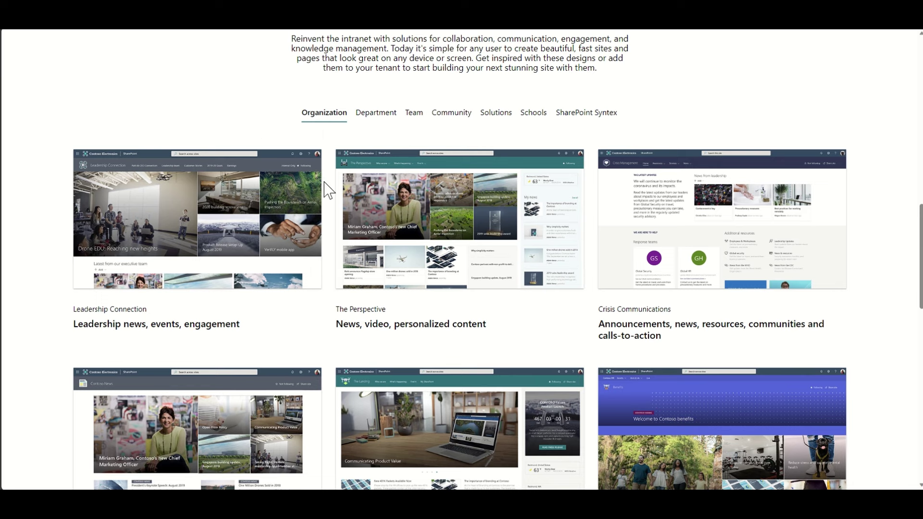
scroll(325, 190, down, 2)
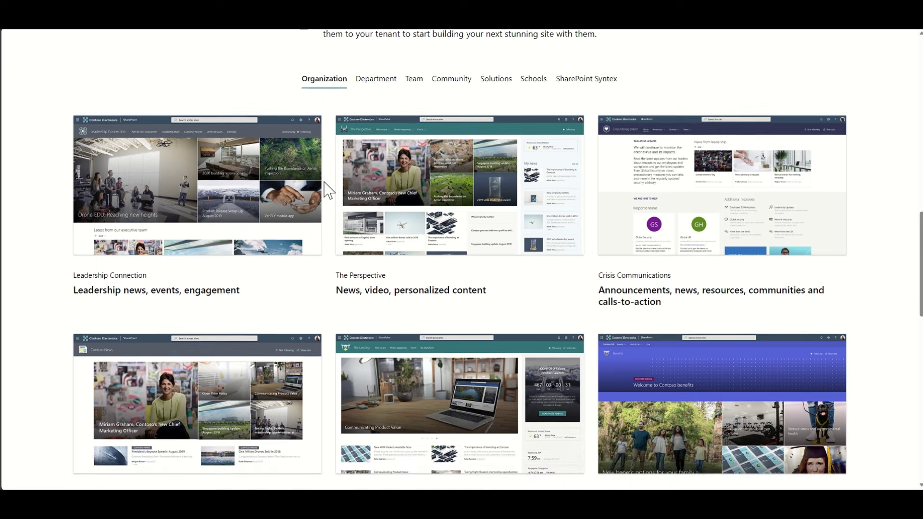
scroll(324, 190, down, 3)
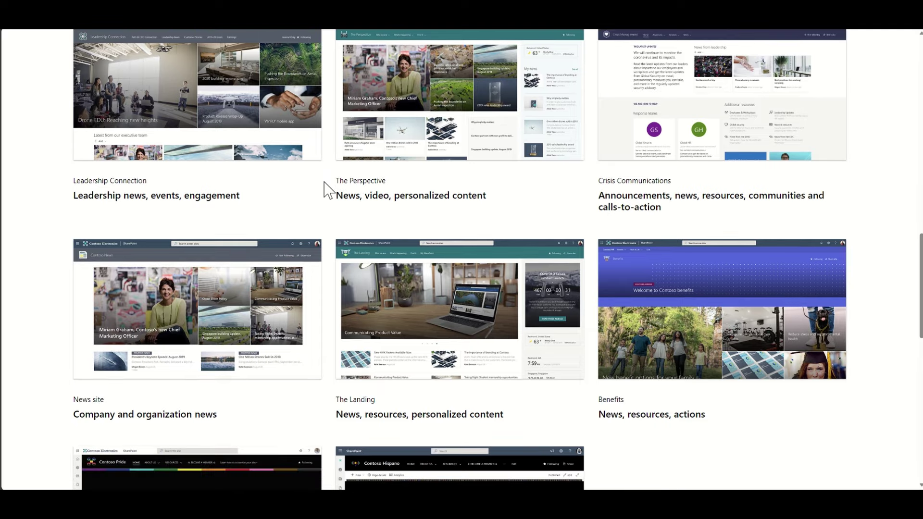
scroll(325, 190, up, 4)
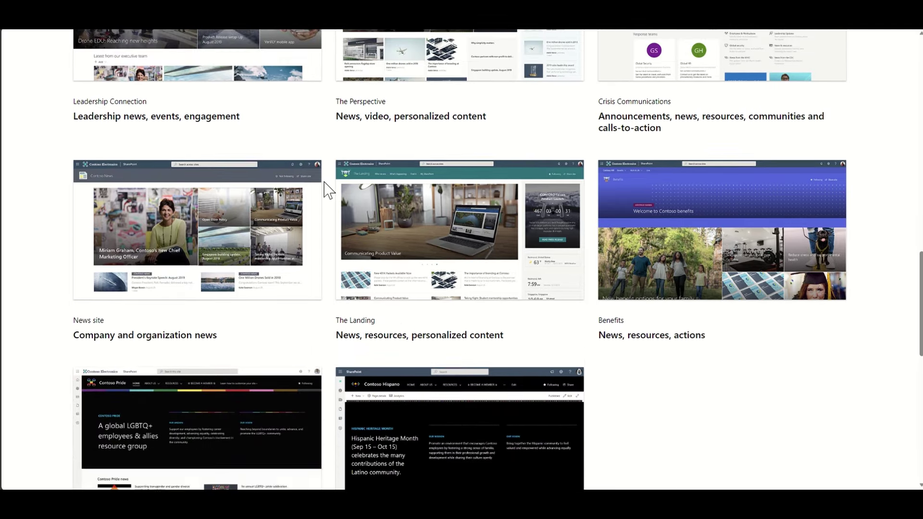
Show the look book's Department site templates and scroll through them
click(374, 87)
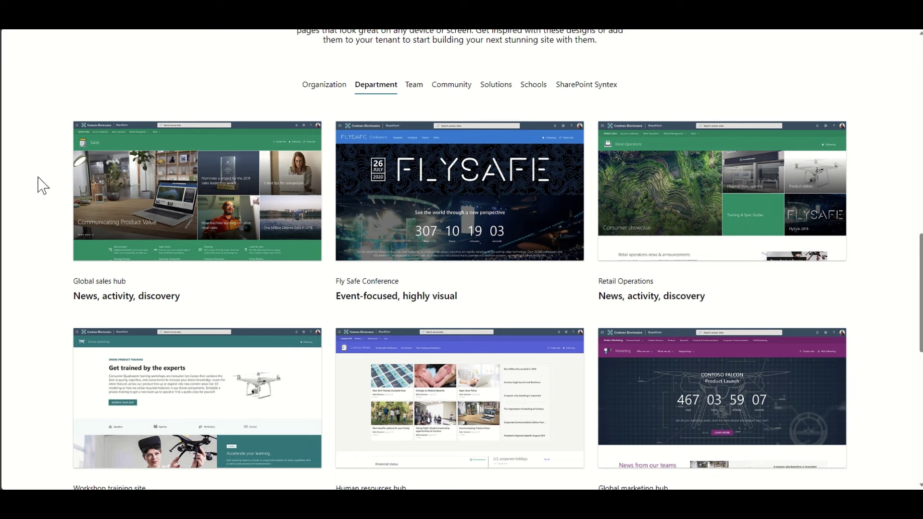
scroll(38, 177, down, 2)
scroll(43, 185, up, 4)
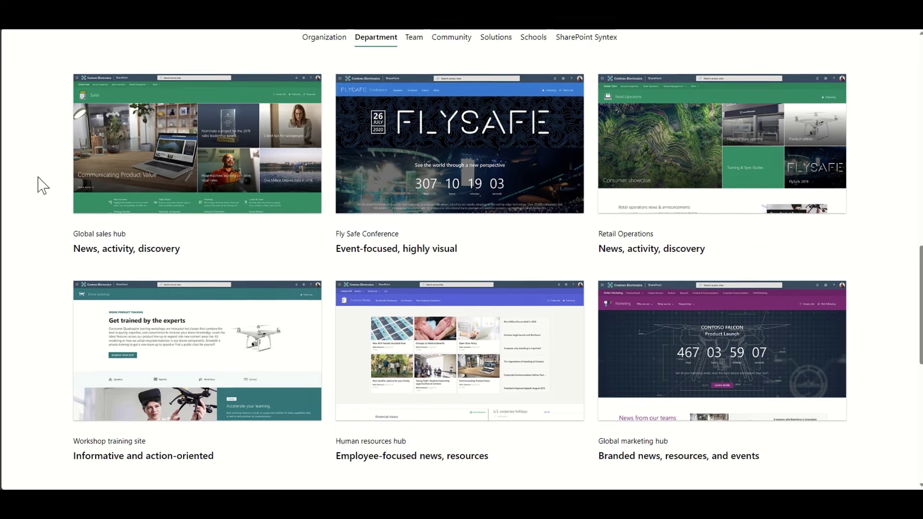
scroll(42, 185, up, 2)
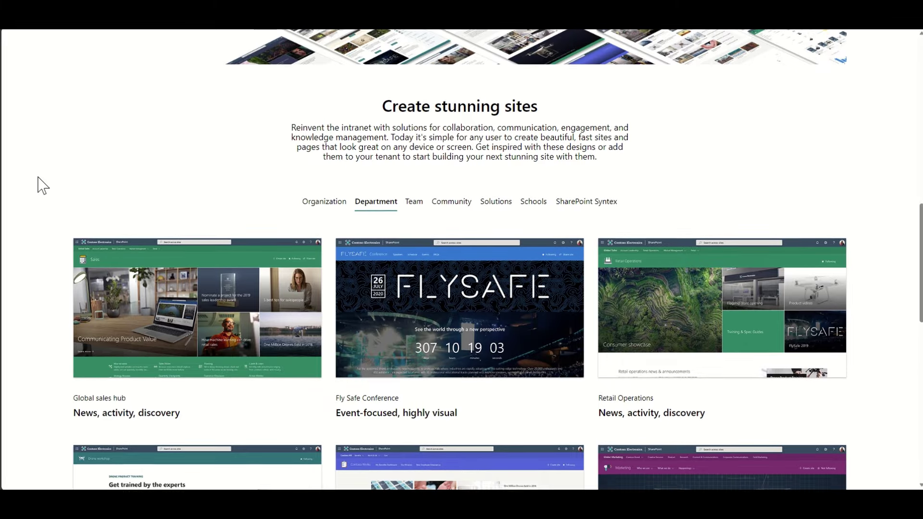
scroll(42, 185, down, 1)
scroll(42, 185, down, 1)
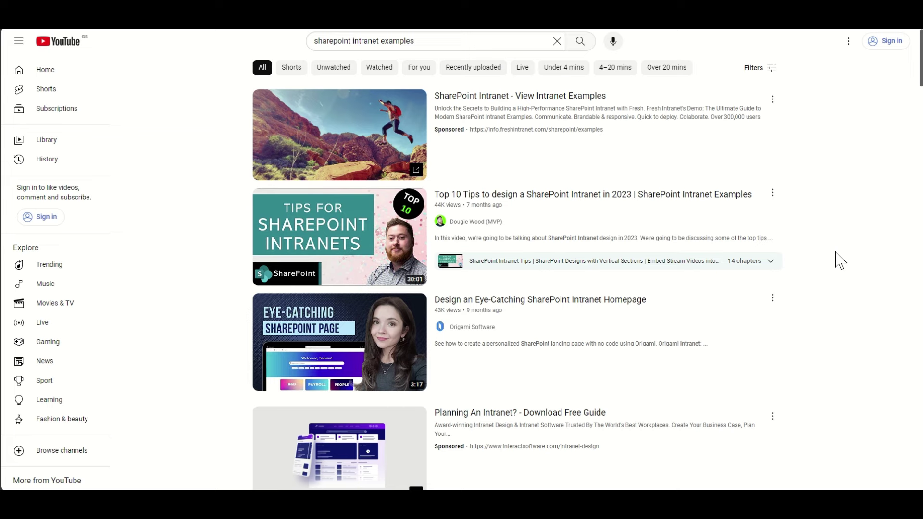
Scroll the YouTube SharePoint intranet example videos, previewing several of them
scroll(840, 260, down, 5)
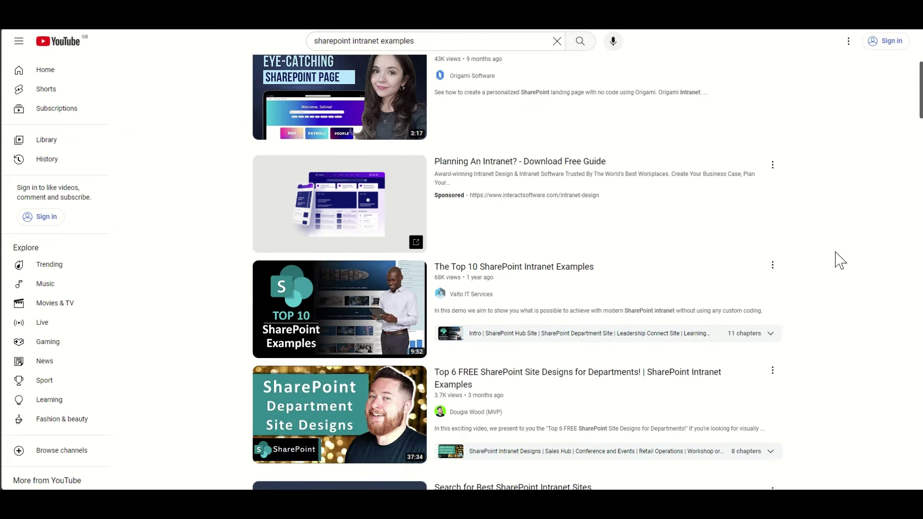
scroll(840, 260, down, 2)
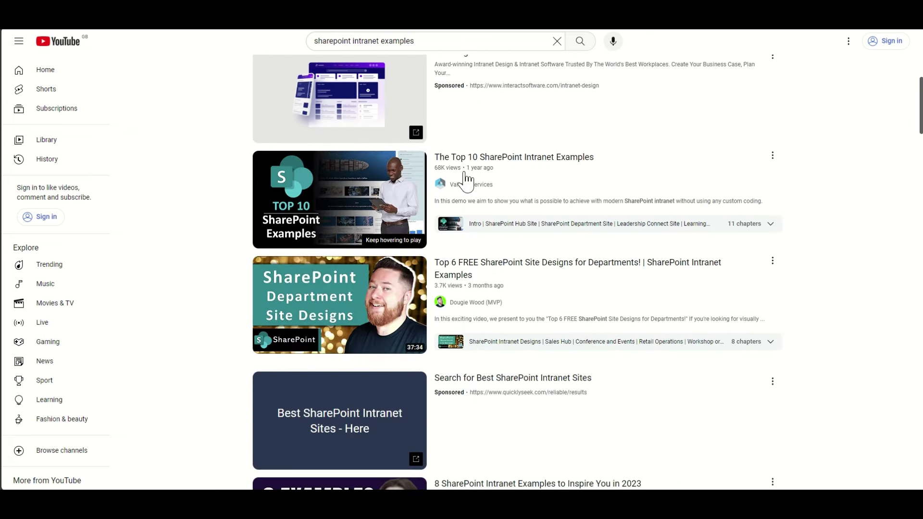
mouse_move(629, 171)
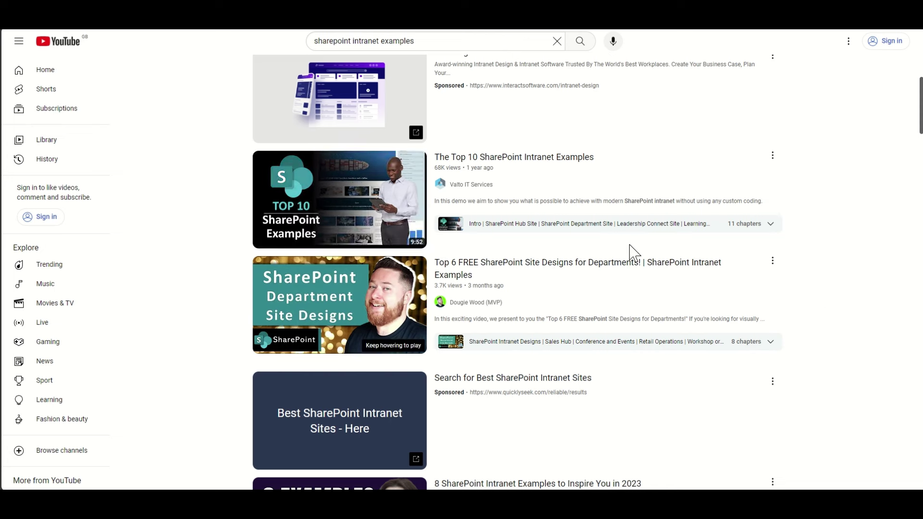
mouse_move(543, 198)
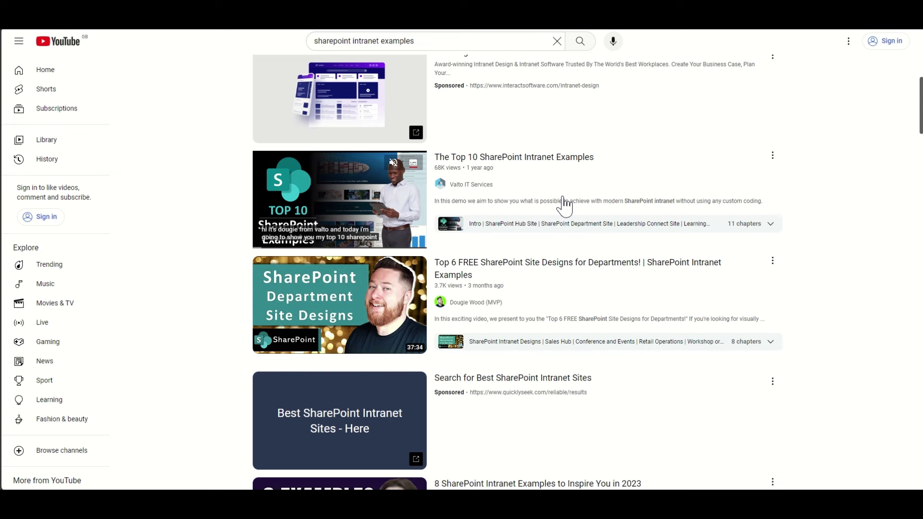
mouse_move(524, 172)
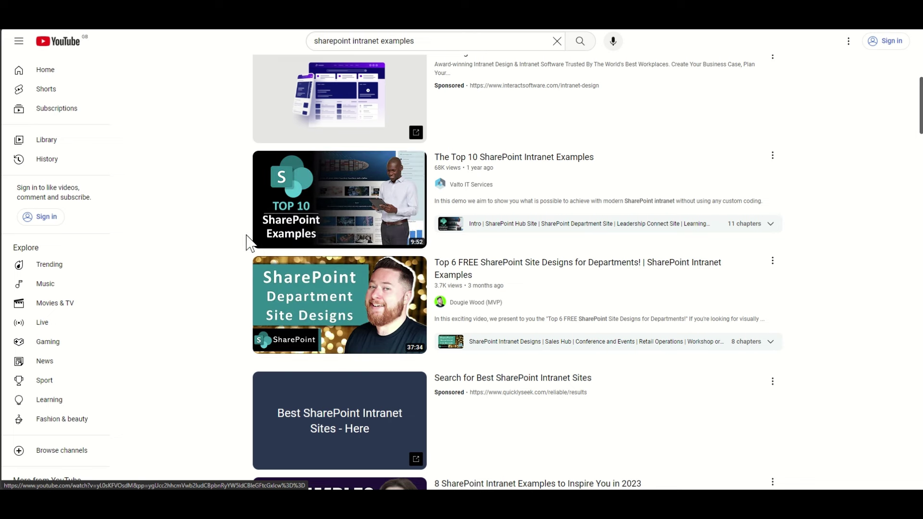
scroll(242, 304, down, 1)
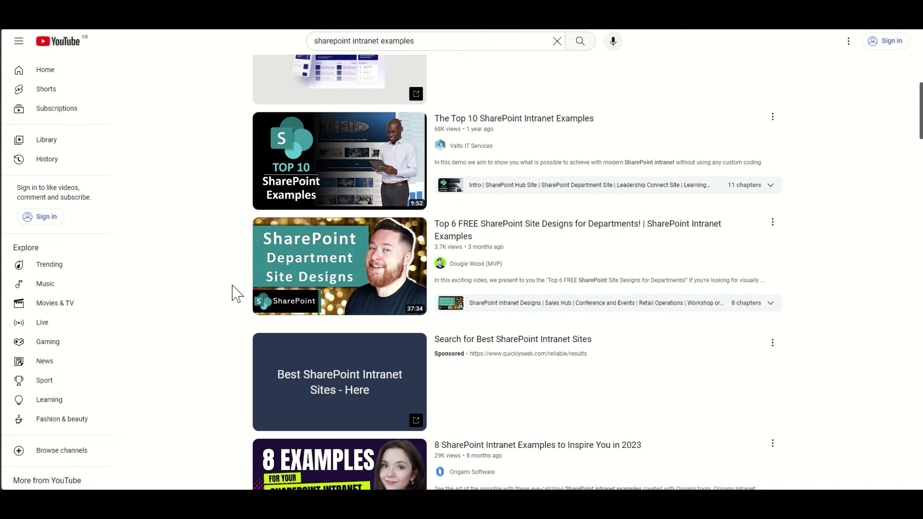
mouse_move(247, 298)
scroll(207, 240, up, 3)
scroll(207, 241, up, 5)
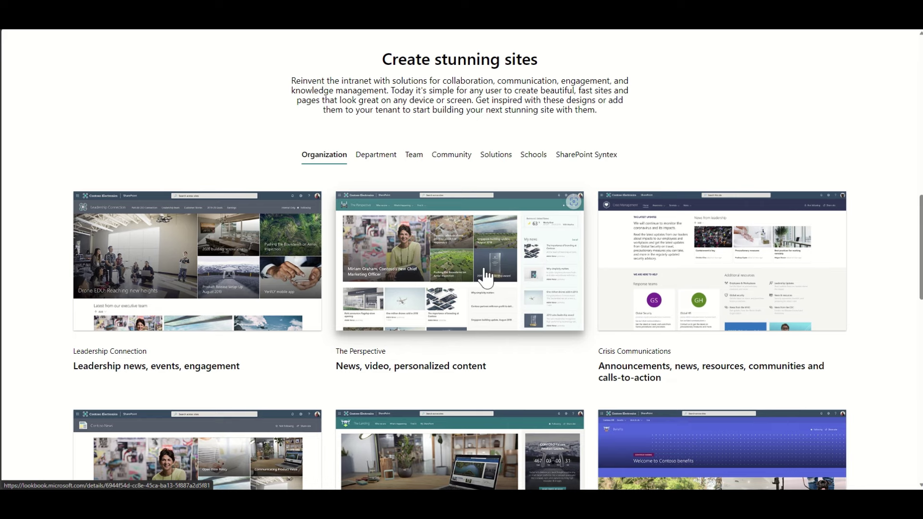
Scroll to The Landing card in the look book and open its template page
scroll(486, 278, down, 3)
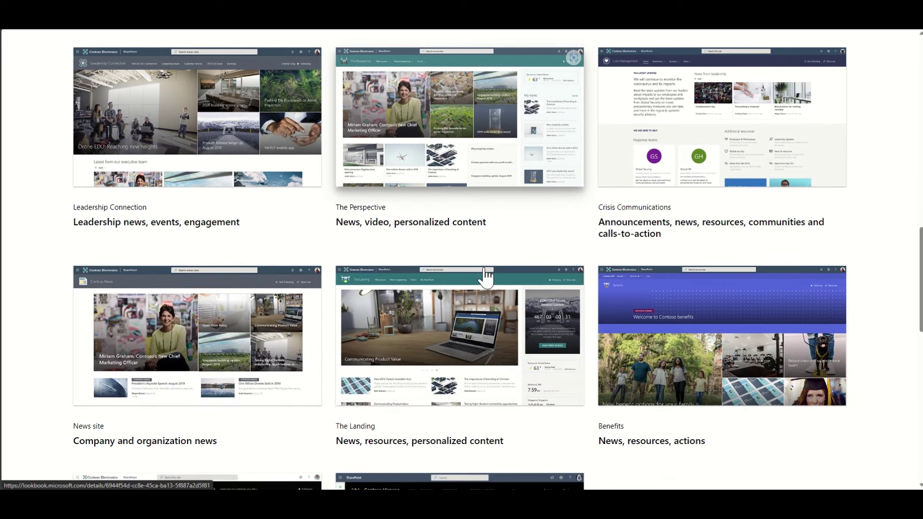
click(487, 364)
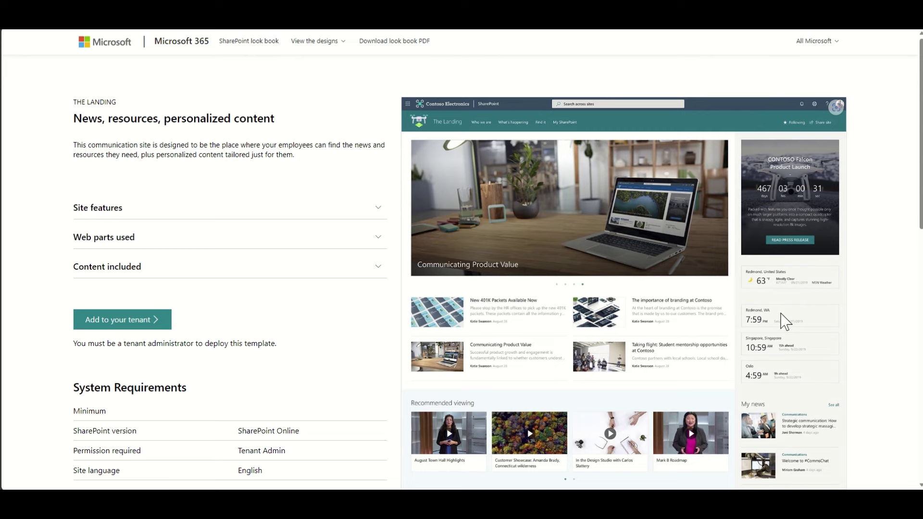
Scroll through The Landing news site design page
scroll(784, 321, down, 2)
scroll(784, 321, up, 2)
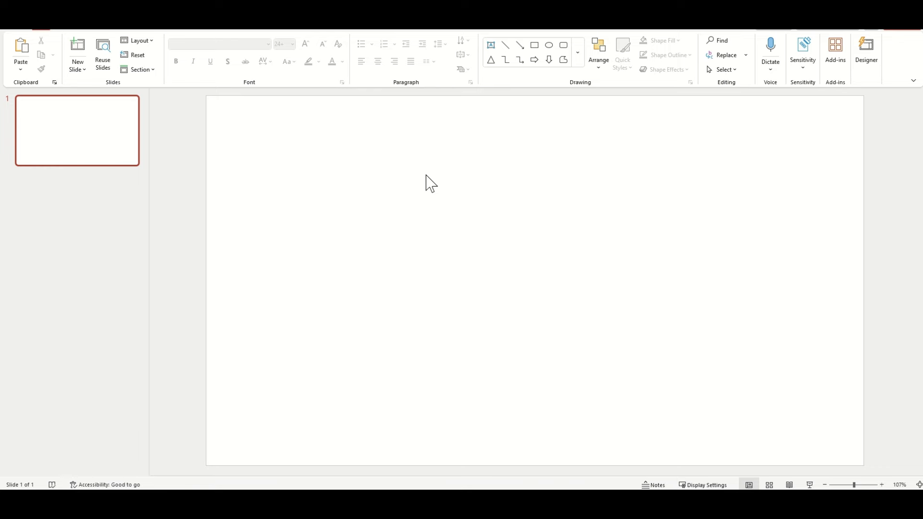
Draw an 18.18 × 24.16 cm rectangle from the slide's top-left to its lower right
click(103, 28)
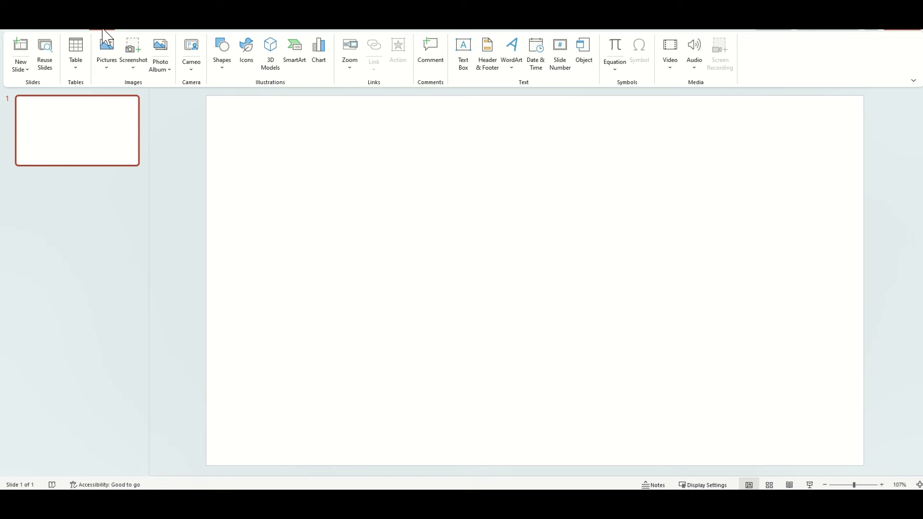
click(221, 70)
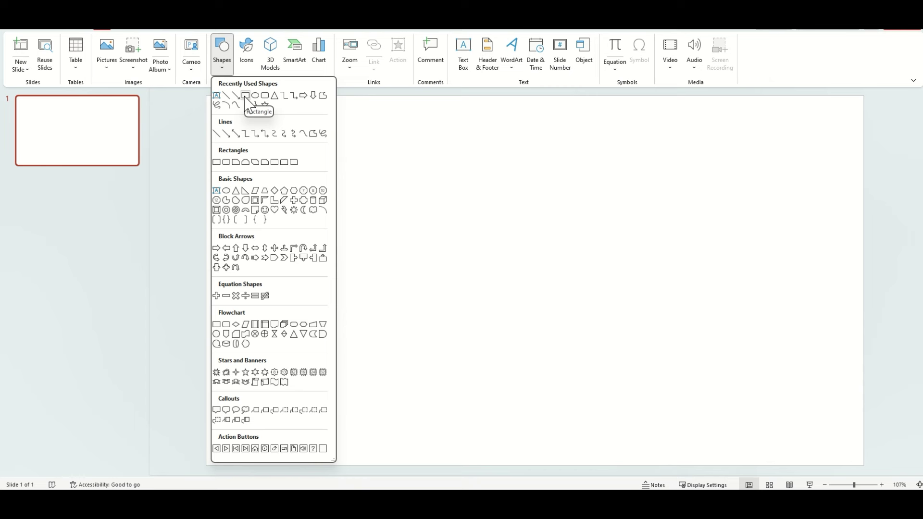
click(245, 96)
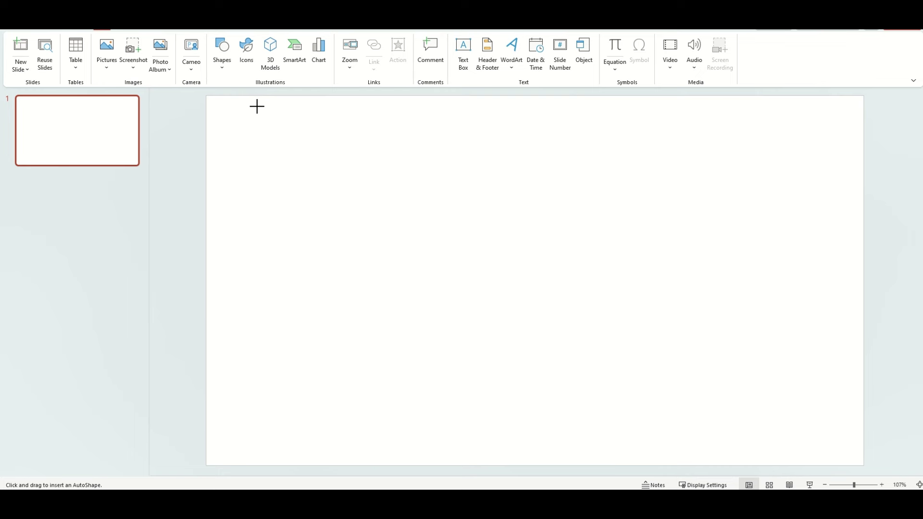
mouse_move(230, 105)
mouse_down()
mouse_move(599, 420)
mouse_move(735, 457)
mouse_move(698, 460)
mouse_up()
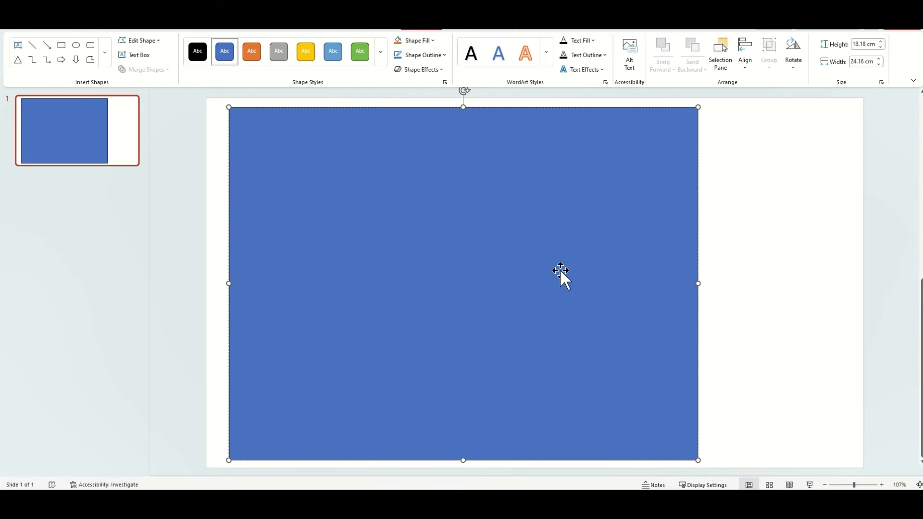
Set the large rectangle's Shape Fill to No Fill, leaving just its outline
click(427, 41)
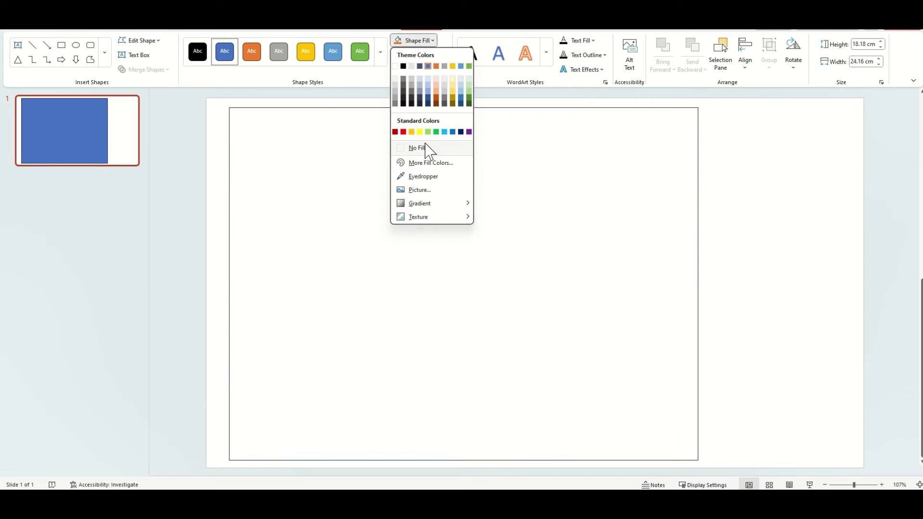
click(425, 146)
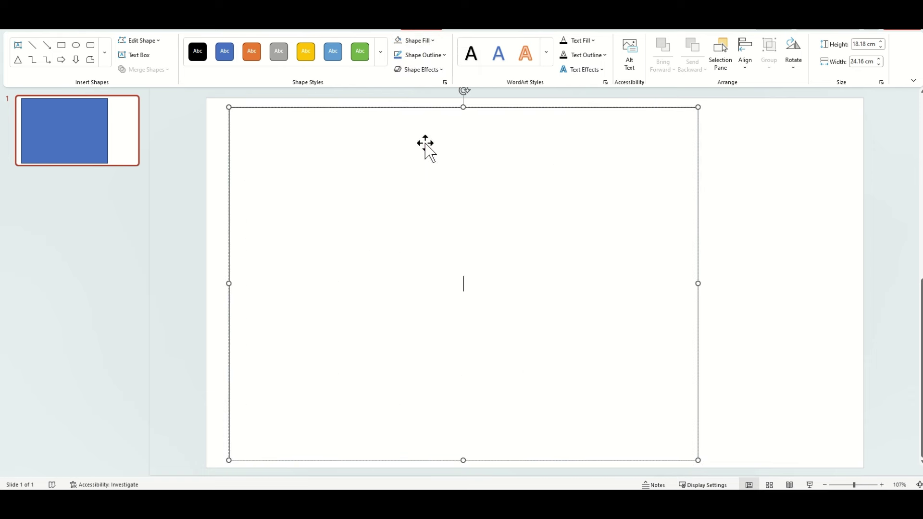
click(458, 145)
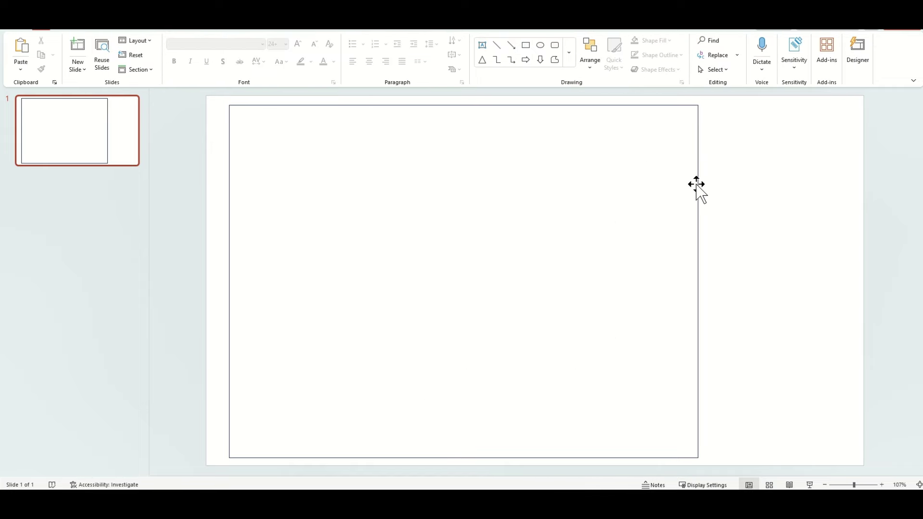
Duplicate the rectangle and reshape the copy into a narrow column on the right
click(697, 186)
key(ctrl+c)
key(ctrl+v)
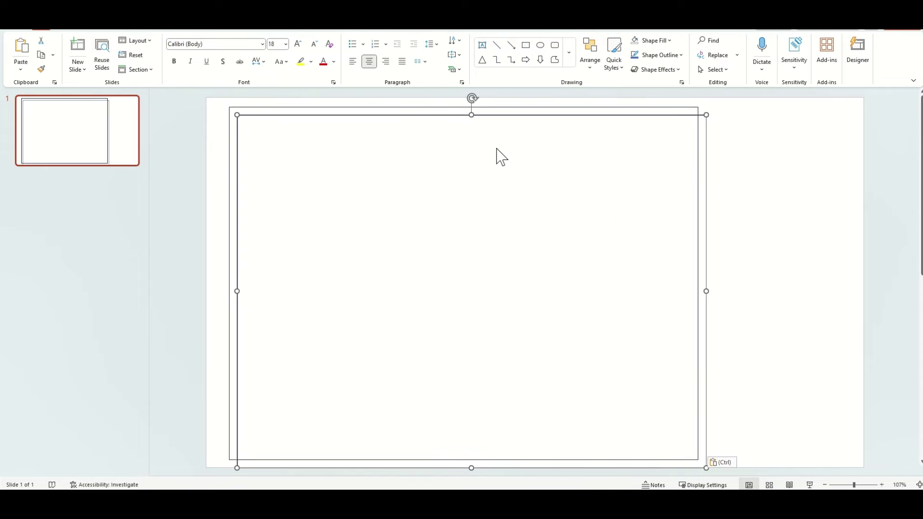
drag(233, 291, 562, 295)
drag(608, 116, 754, 107)
click(879, 185)
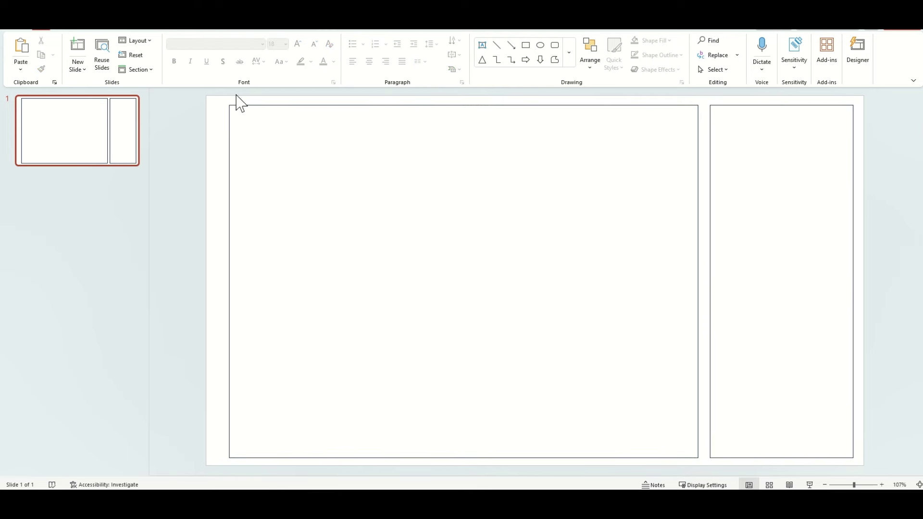
Paste another rectangle copy and resize it into a short header band inside the main area
key(ctrl+v)
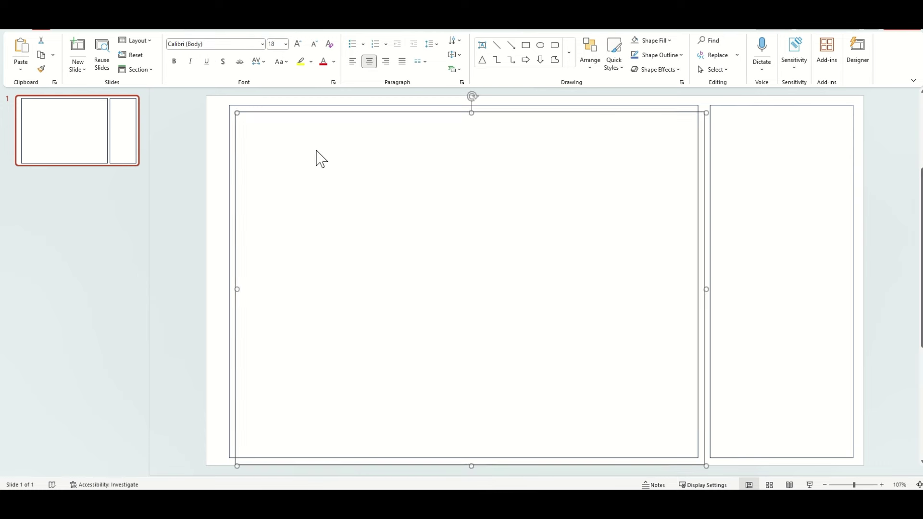
drag(473, 465, 473, 233)
mouse_move(706, 175)
mouse_down()
mouse_move(676, 177)
mouse_move(688, 178)
mouse_up()
click(651, 256)
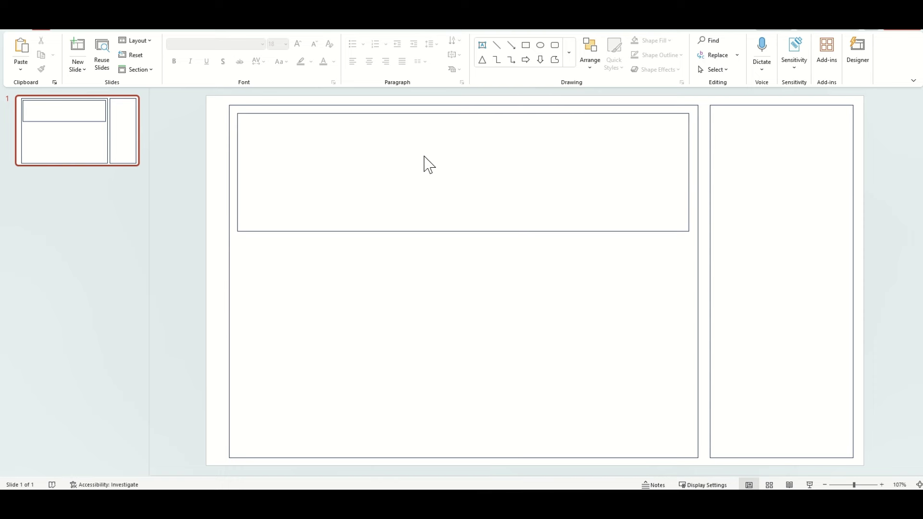
click(364, 114)
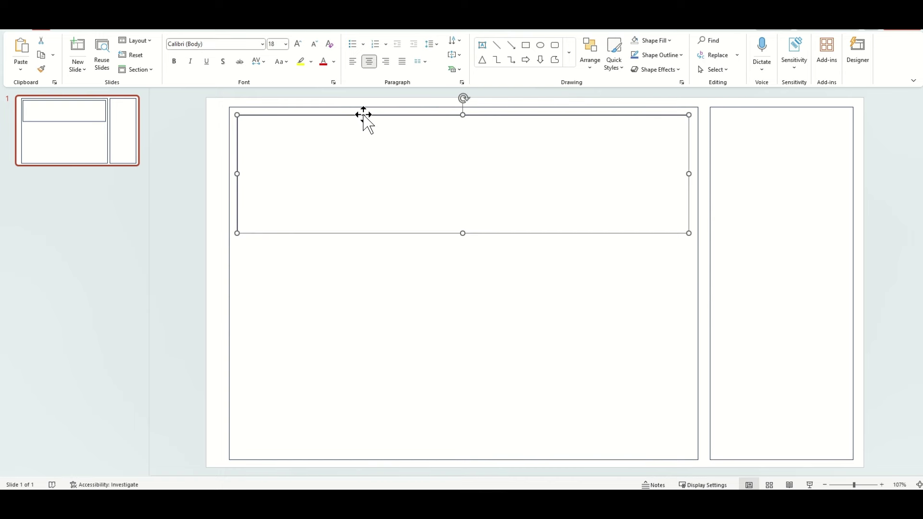
click(415, 163)
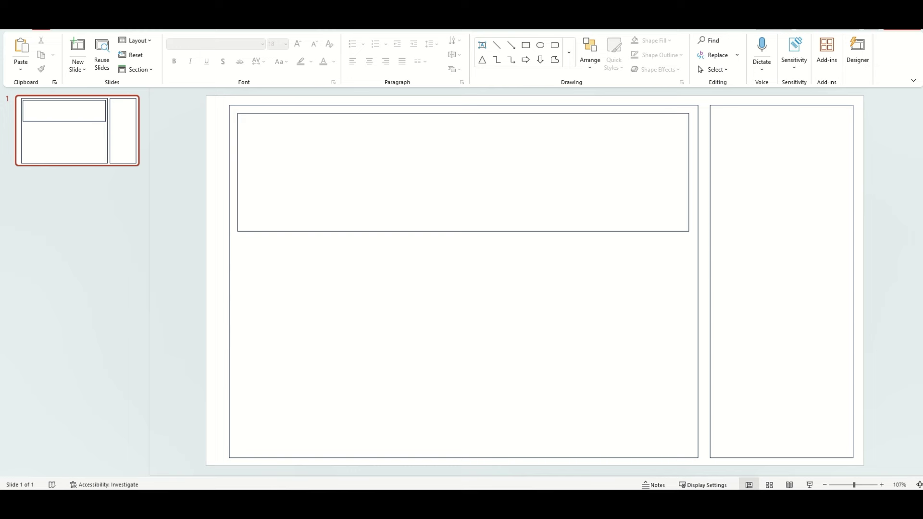
Type '< Org News Slideshow >' into the top box, correcting the 'Slidshow' typo
click(524, 186)
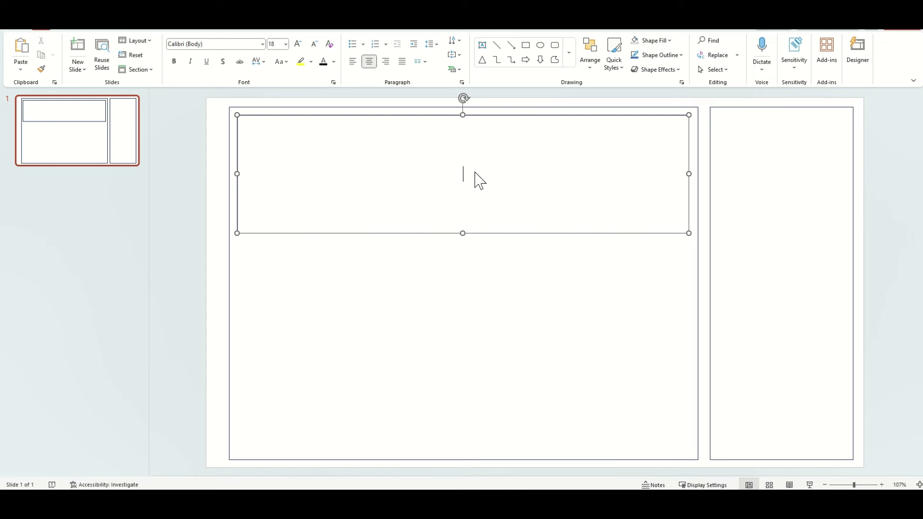
text(Org News Slidshow)
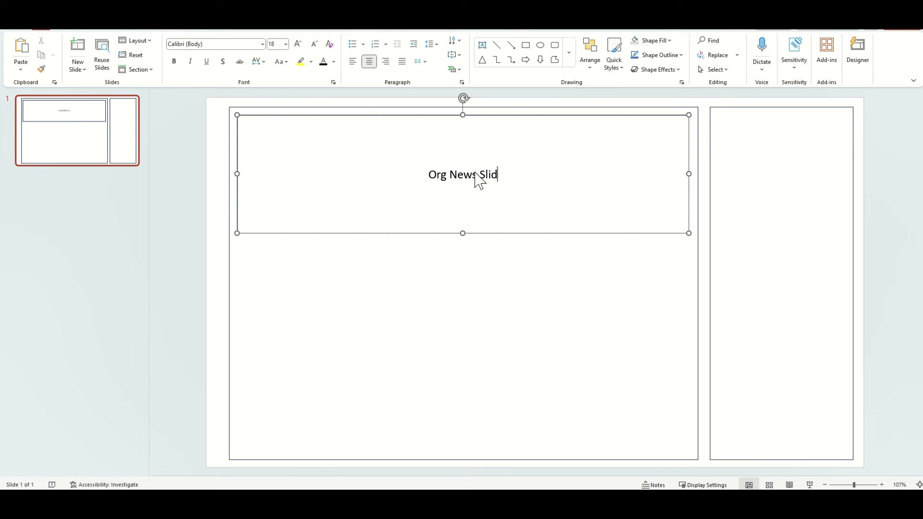
key(BackSpace)
key(BackSpace)
key(BackSpace)
key(BackSpace)
text(eshow )
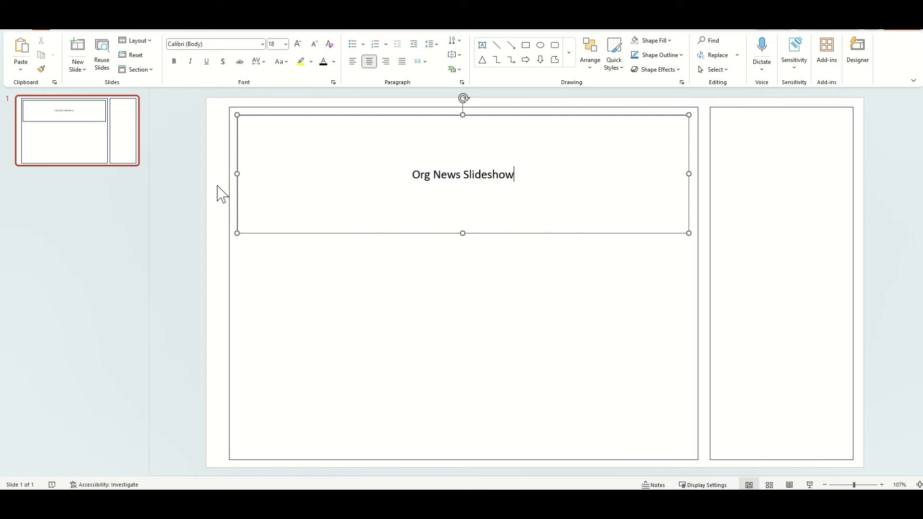
text( >)
key(Left)
key(Left)
key(Left)
key(Left)
key(Left)
key(Left)
key(Left)
key(Left)
key(Left)
key(Left)
key(Left)
key(Left)
key(Left)
key(Left)
key(Left)
key(Left)
key(Left)
key(Left)
key(Left)
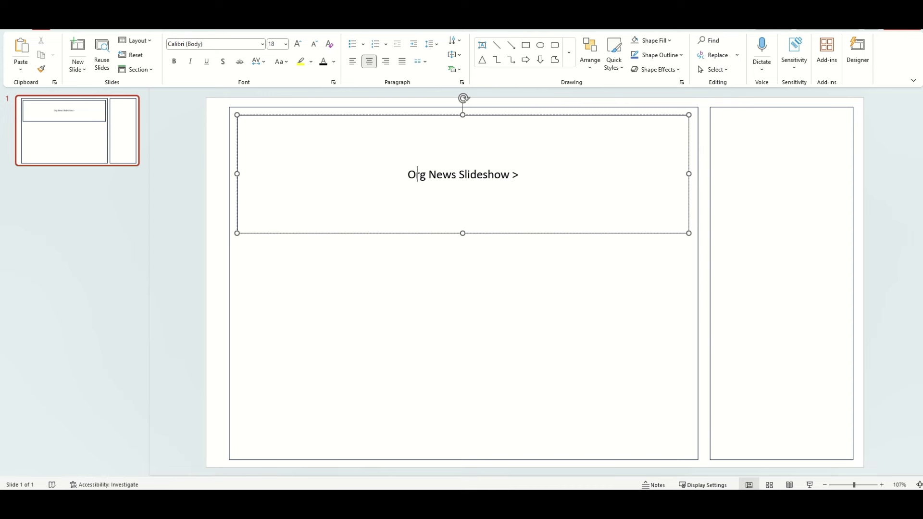
text(<)
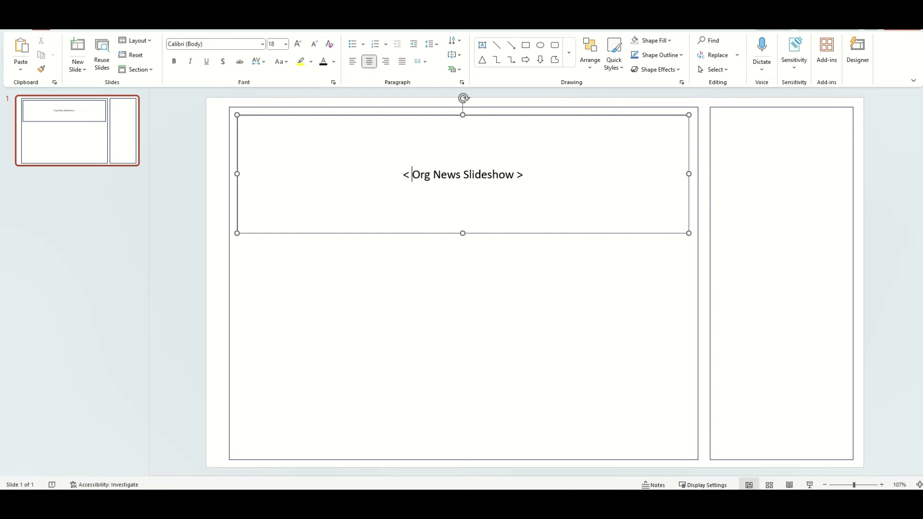
click(412, 266)
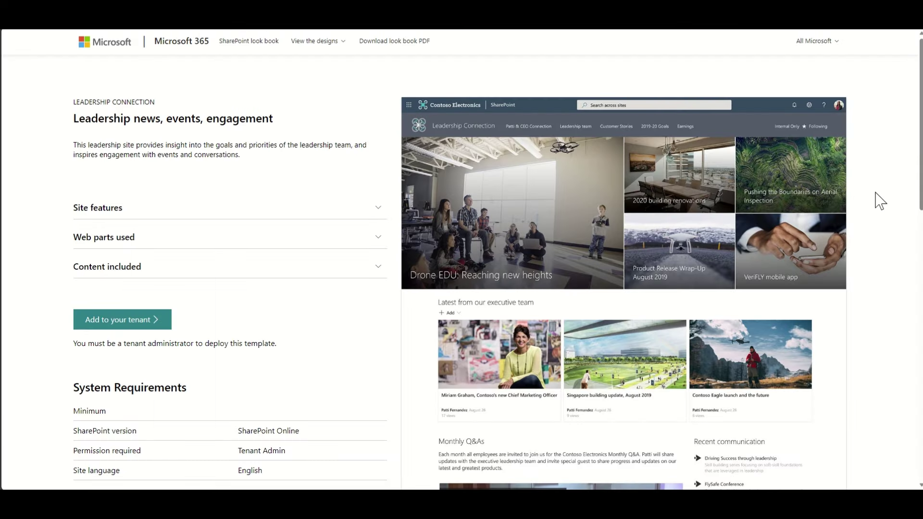
Scroll down the Leadership Connection design page in the SharePoint look book
scroll(873, 234, down, 5)
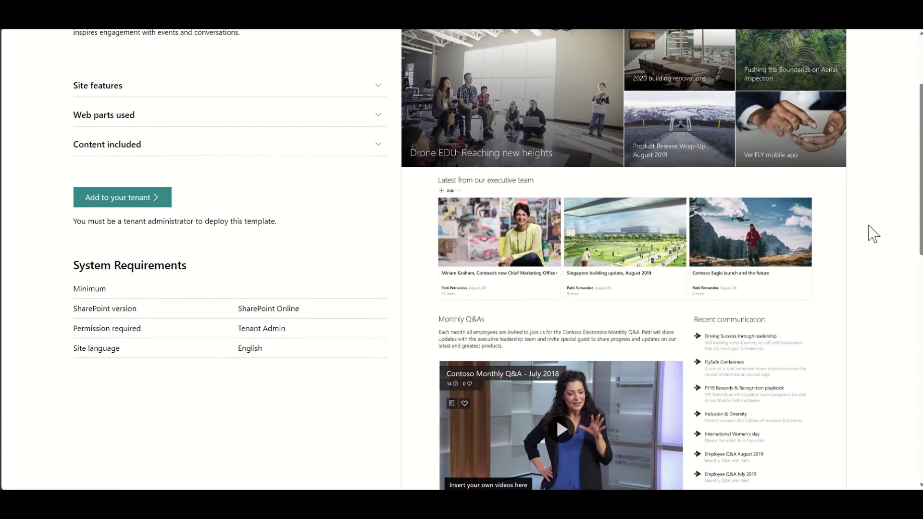
scroll(873, 234, down, 2)
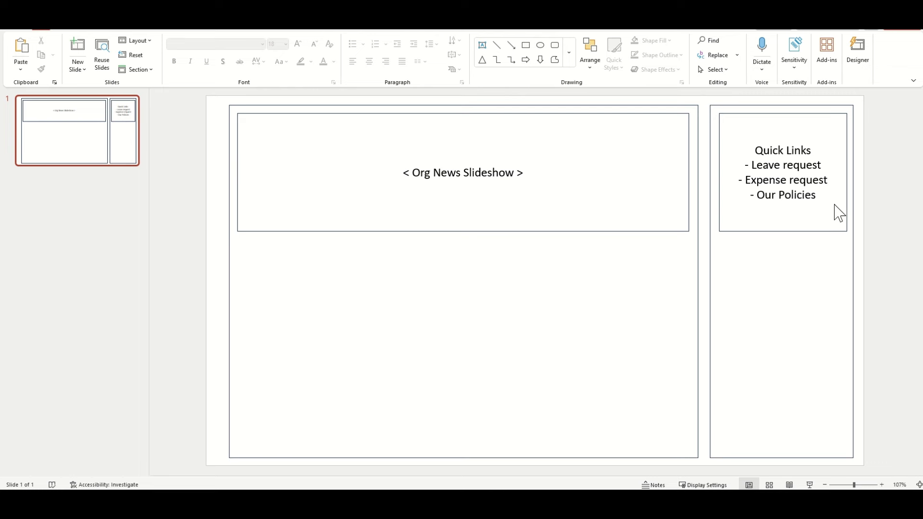
Add '- Templates' and '- Forms' lines below Our Policies in the Quick Links box
click(817, 198)
key(Return)
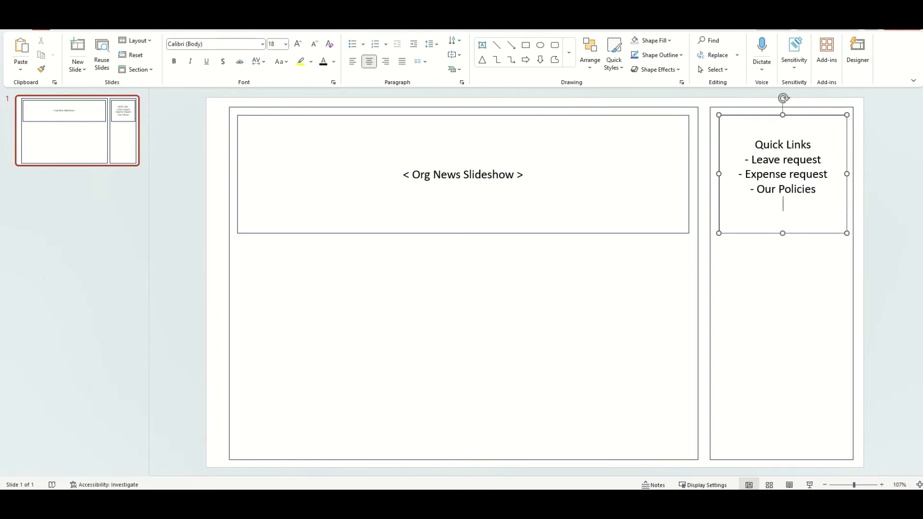
text(- Templates)
key(Return)
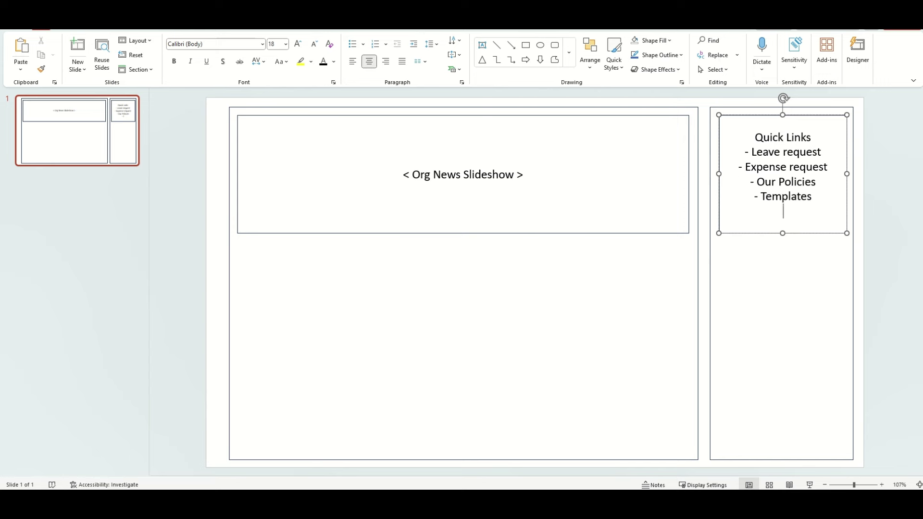
text(- Forms)
click(908, 214)
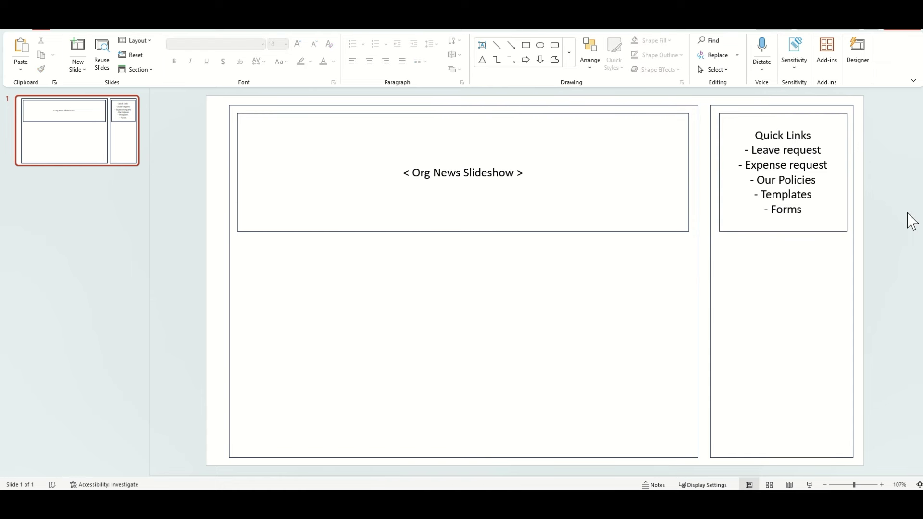
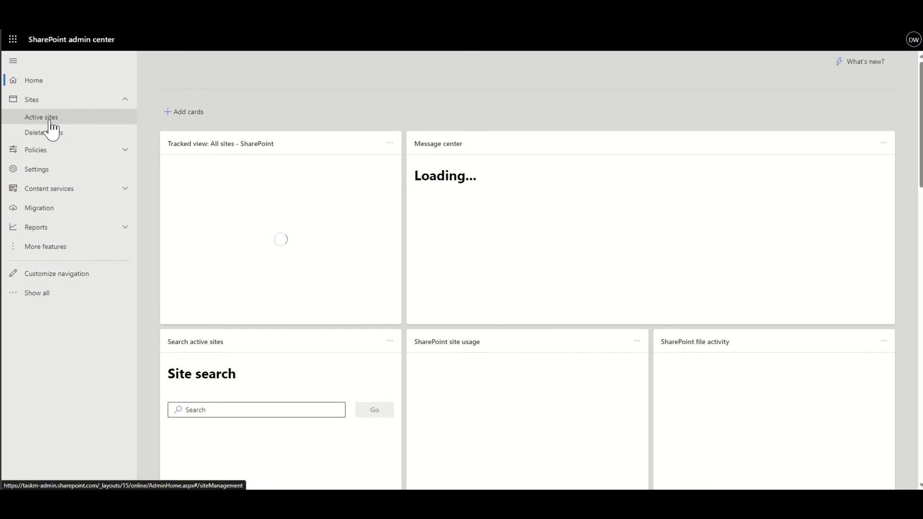
From the admin center's Active sites list, start creating a new communication site
click(48, 118)
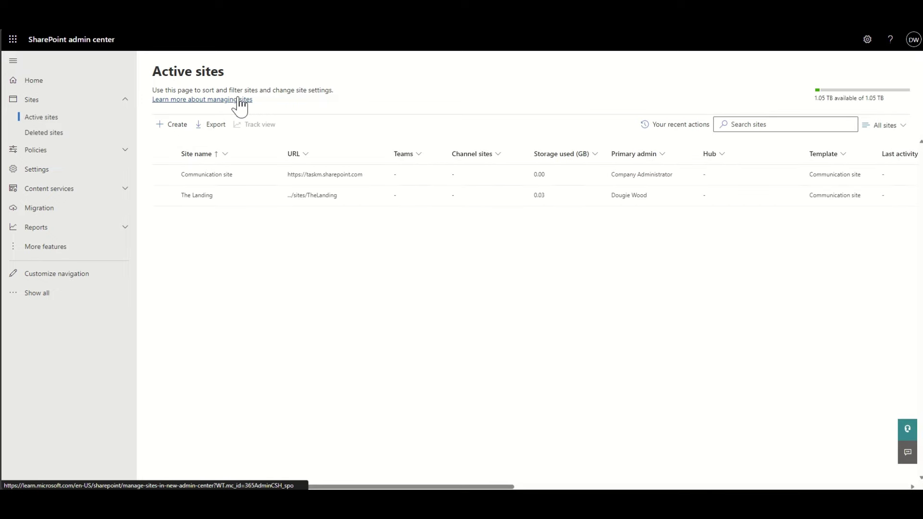
click(174, 131)
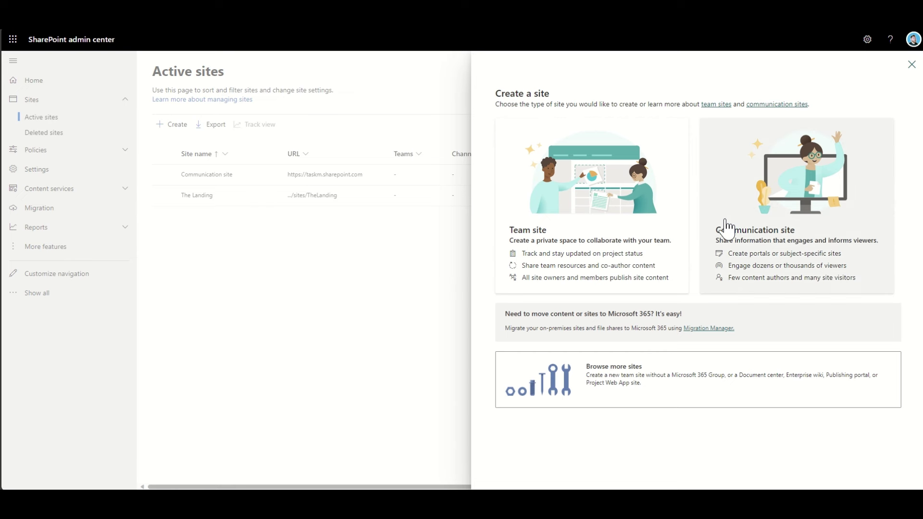
click(753, 236)
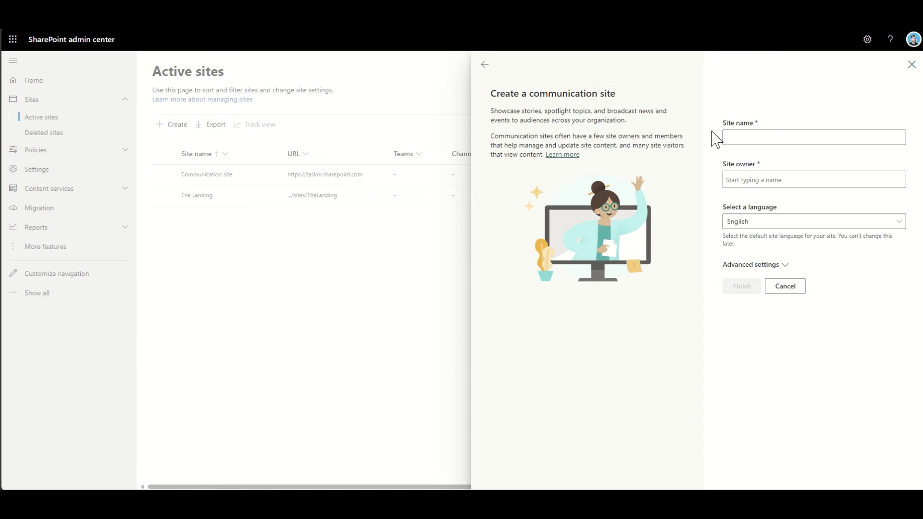
Name the new site 'The Hub' and pick the suggested person as site owner
click(734, 138)
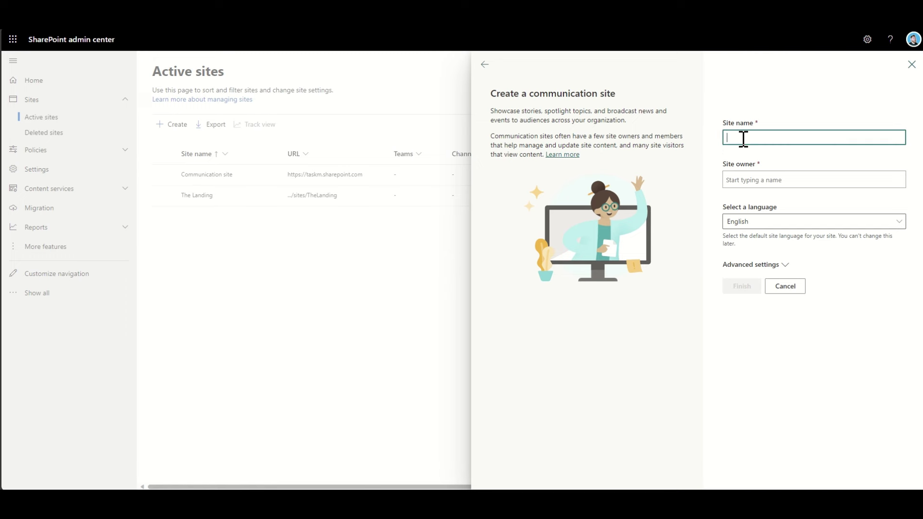
text(The Hub)
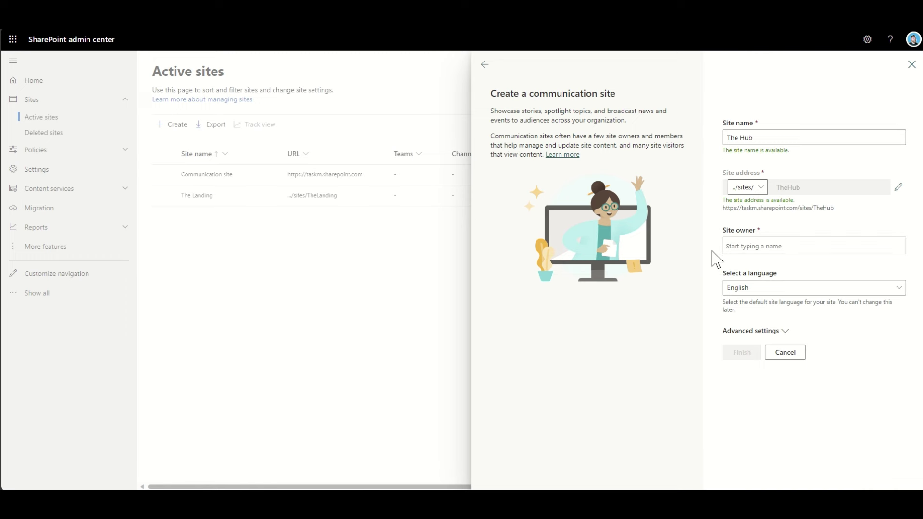
click(735, 245)
text(dougie)
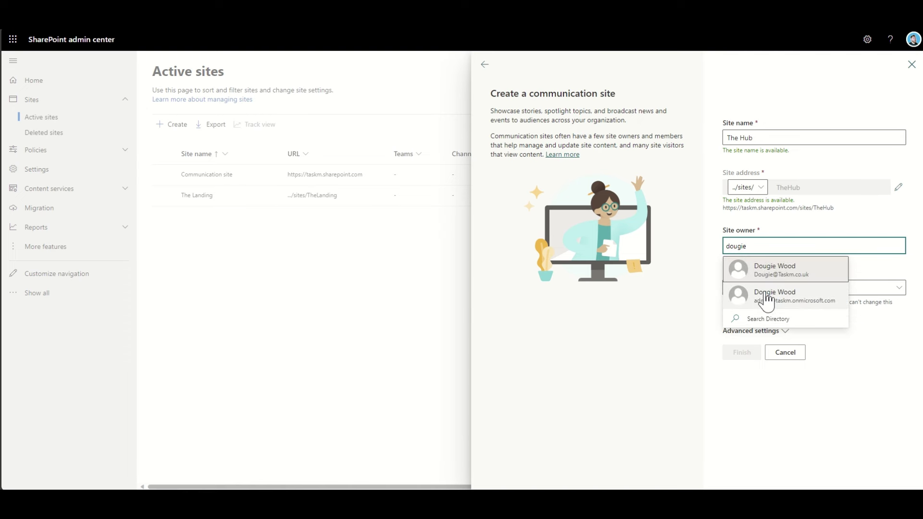
click(755, 299)
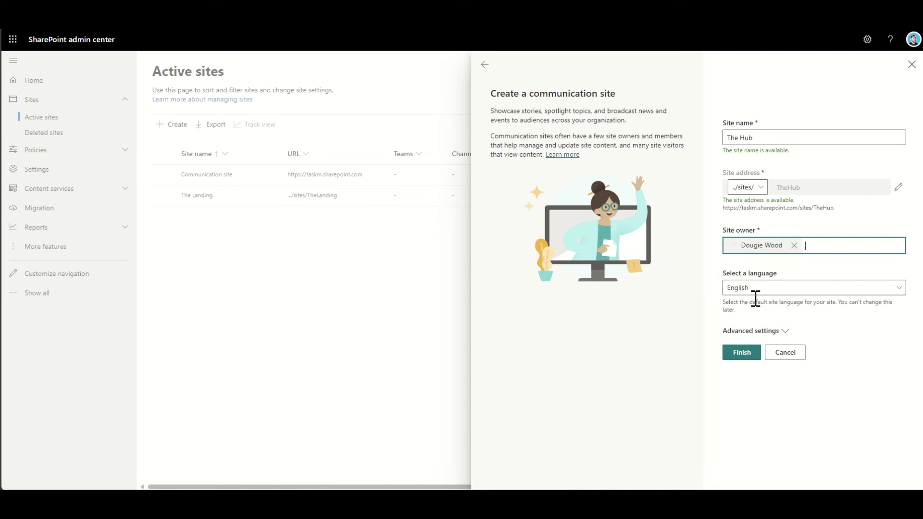
click(714, 292)
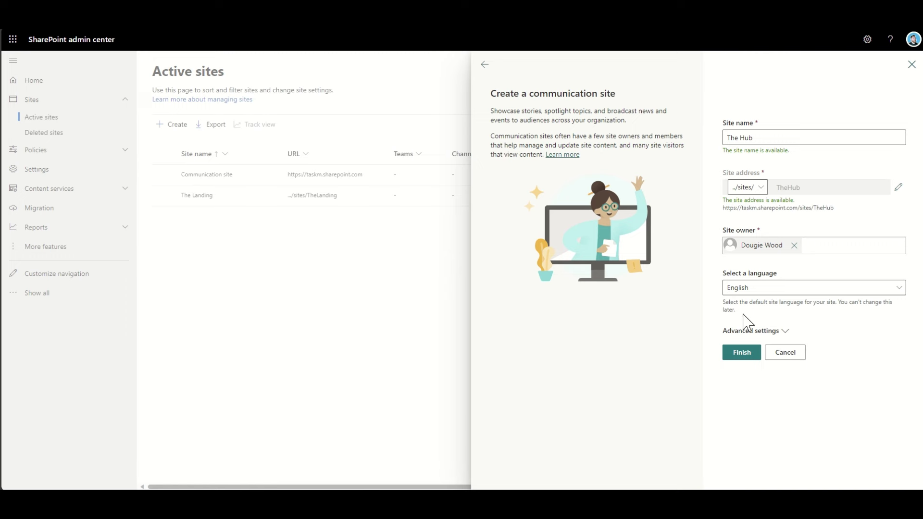
Set the time zone to (UTC) Dublin, Edinburgh, Lisbon, London and create the site
click(758, 330)
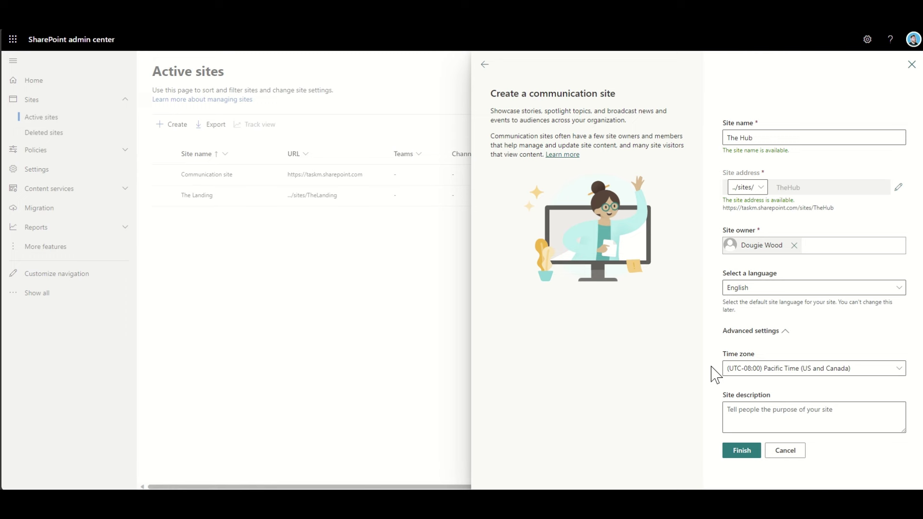
click(766, 369)
scroll(754, 433, down, 5)
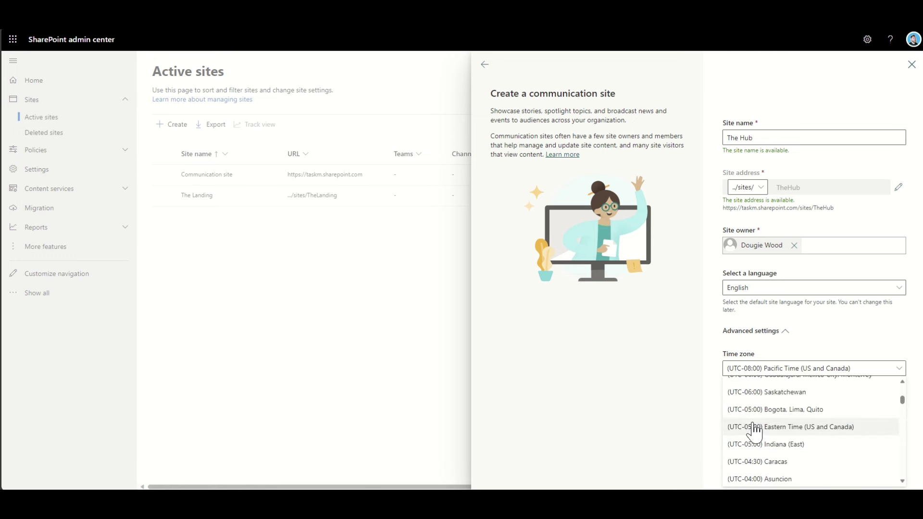
scroll(755, 431, down, 8)
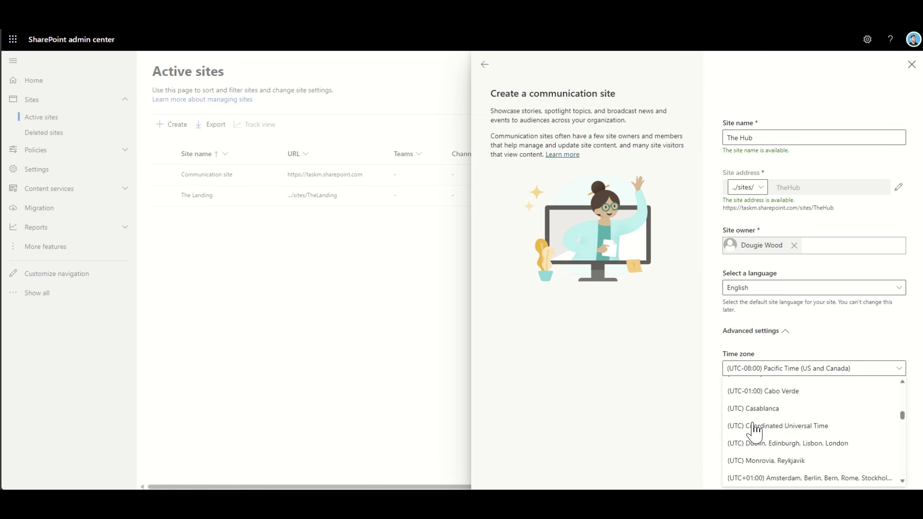
click(776, 444)
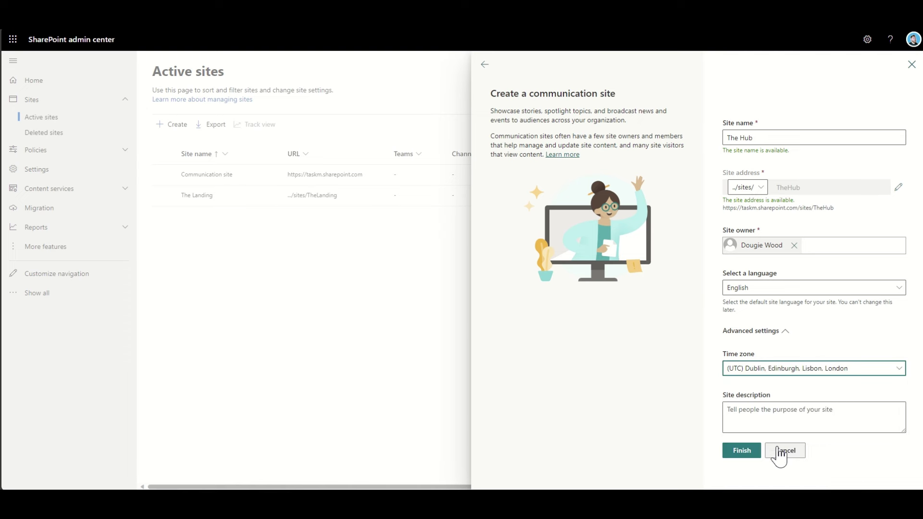
click(742, 453)
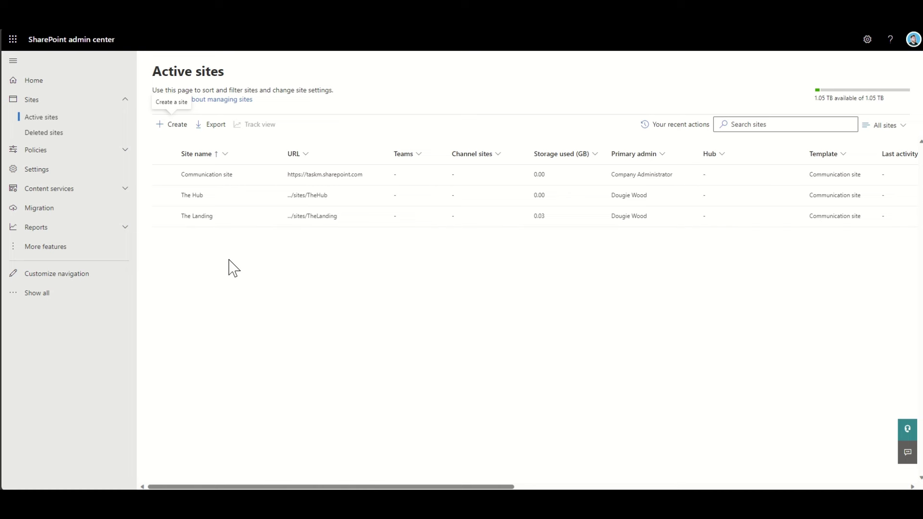
Register The Hub as a hub site, letting the site owner associate sites, and save it
click(164, 196)
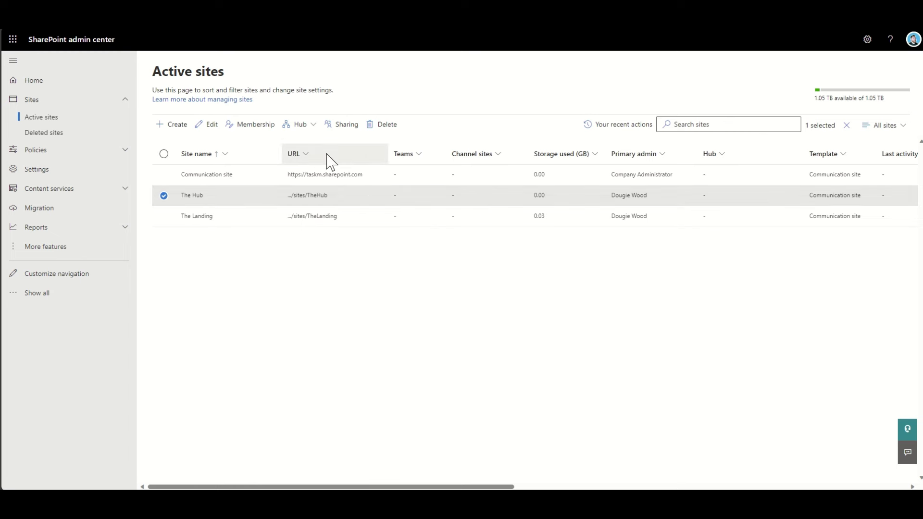
click(303, 126)
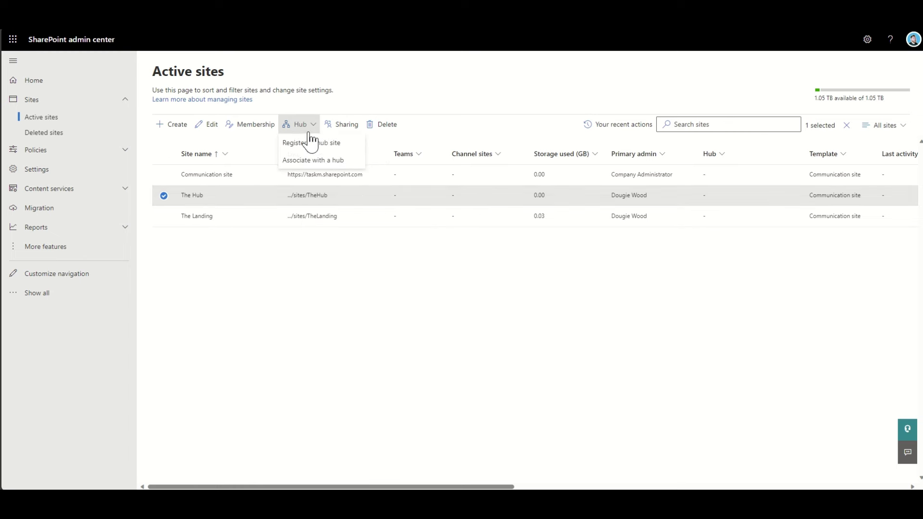
click(341, 145)
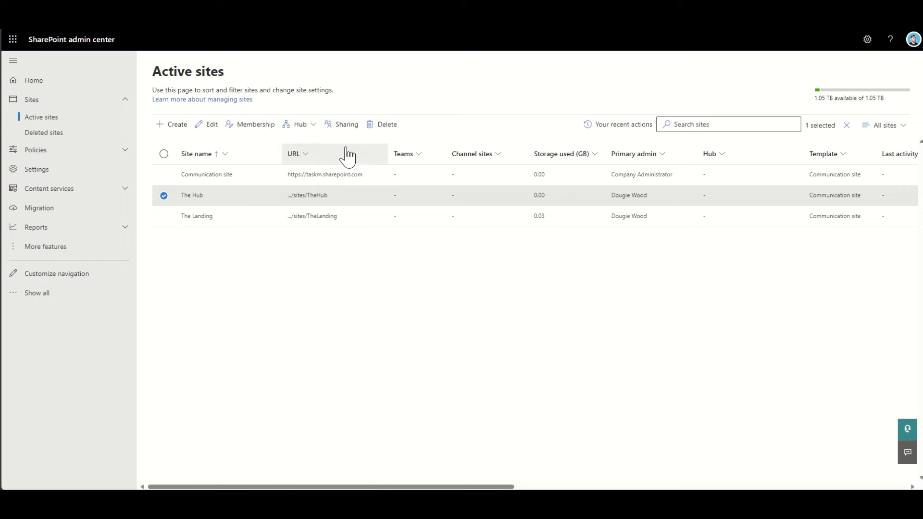
click(515, 209)
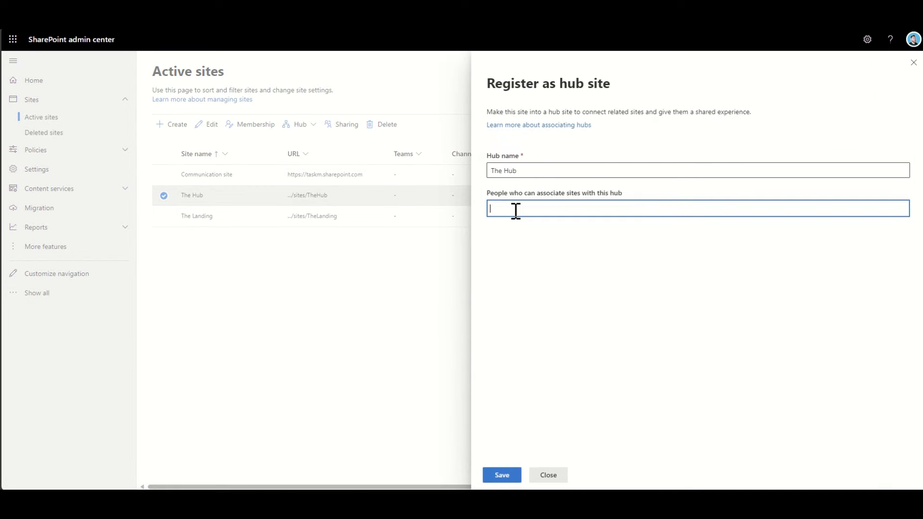
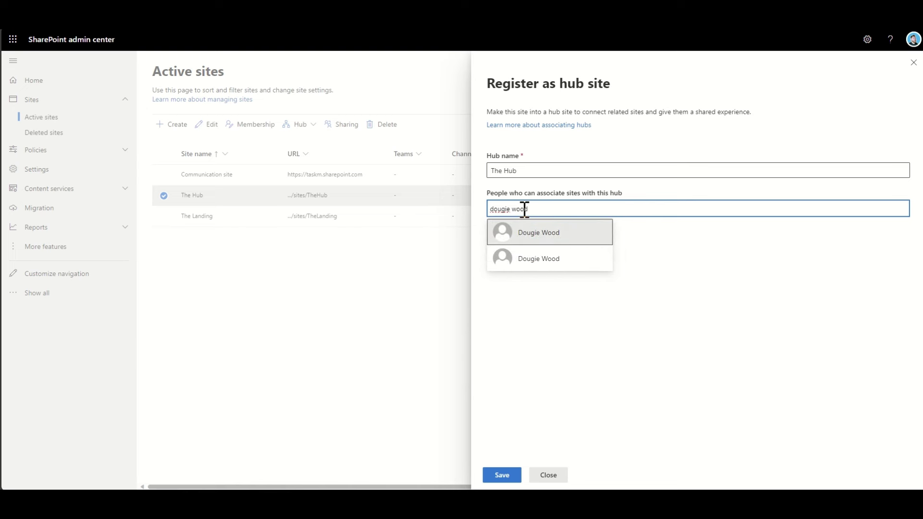
double_click(524, 209)
key(BackSpace)
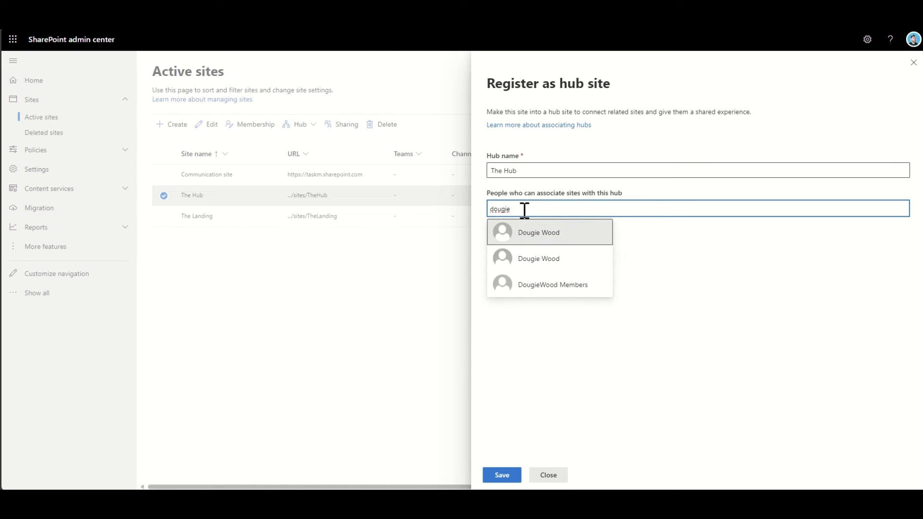
click(543, 233)
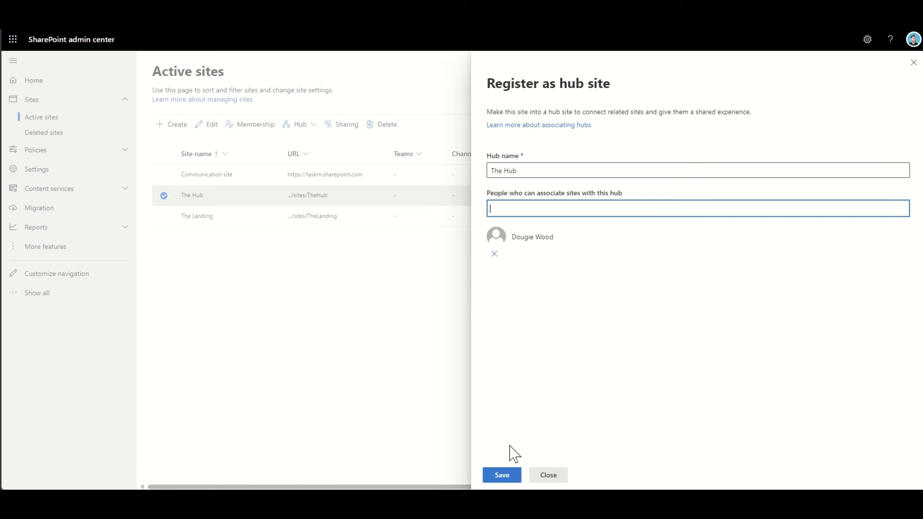
click(506, 476)
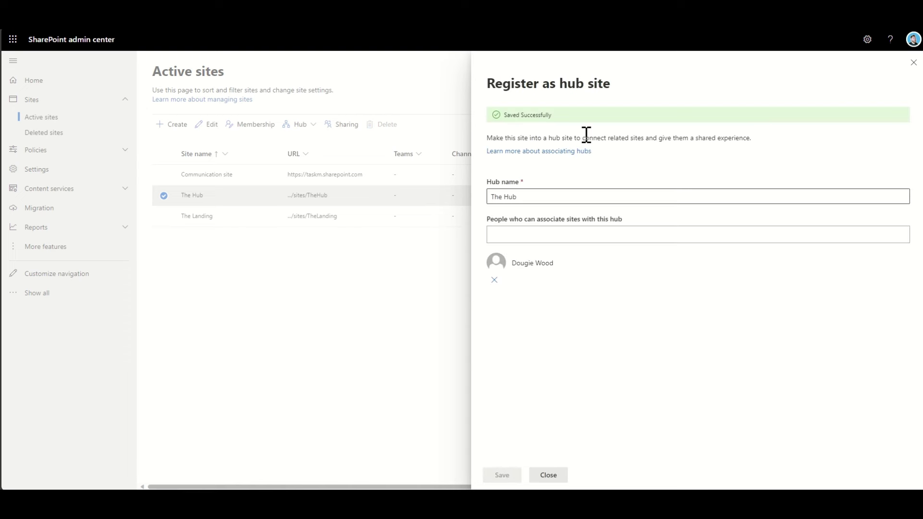
click(908, 66)
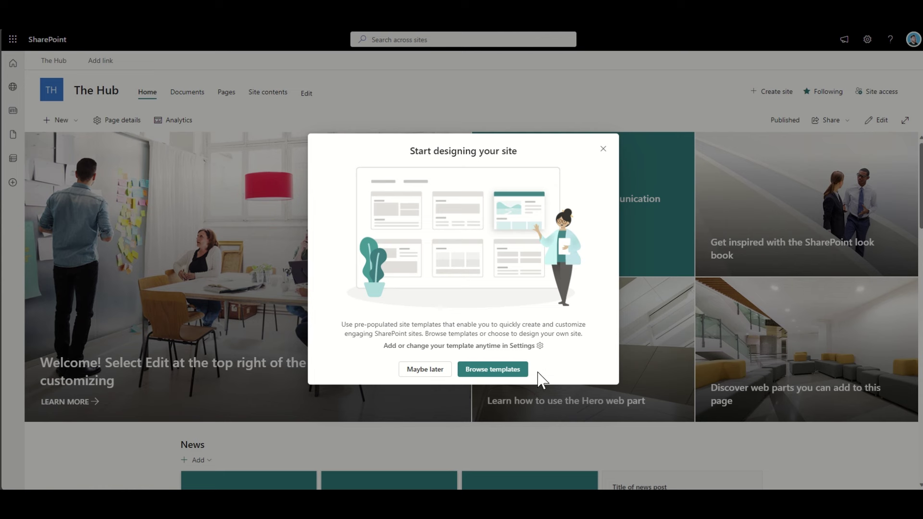
Close the template gallery without applying a template and put the home page into edit mode
click(507, 371)
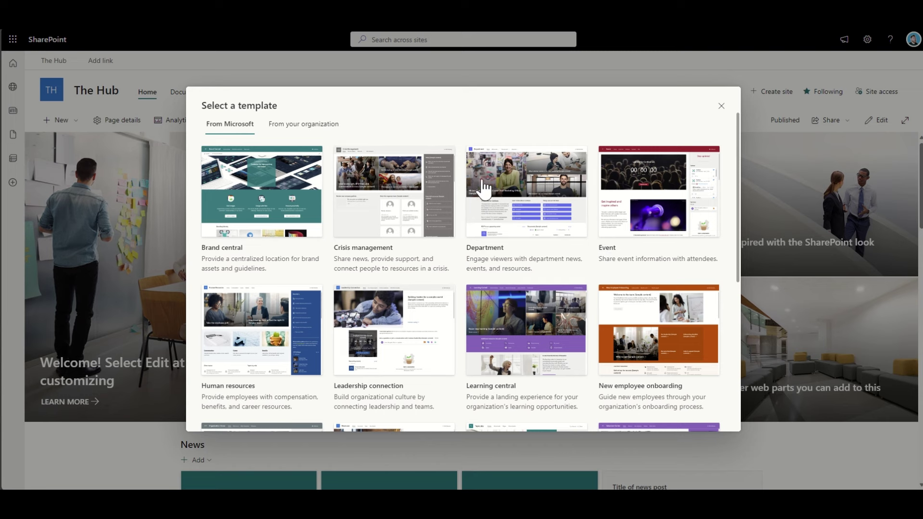
click(721, 107)
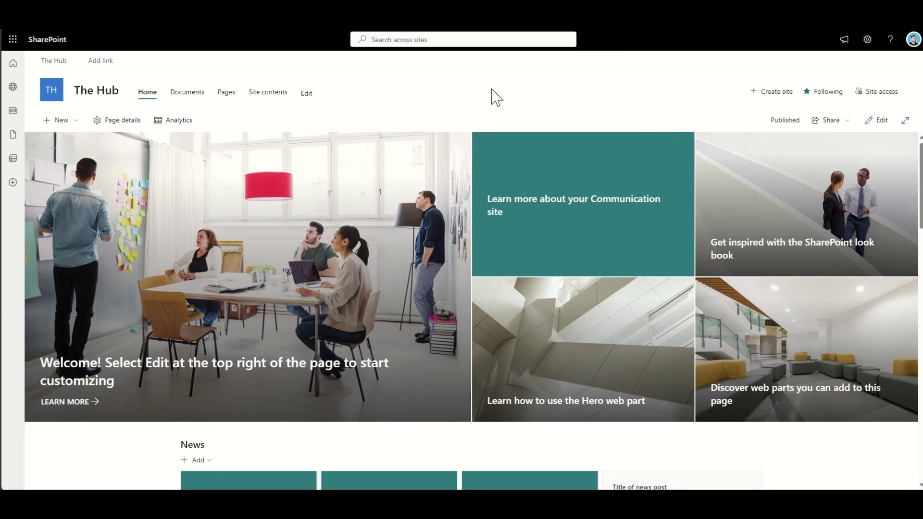
click(880, 123)
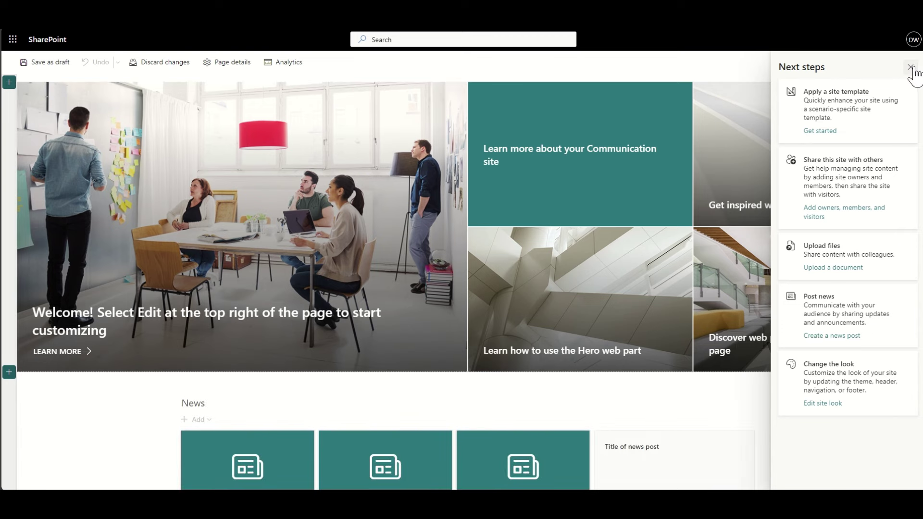
click(911, 68)
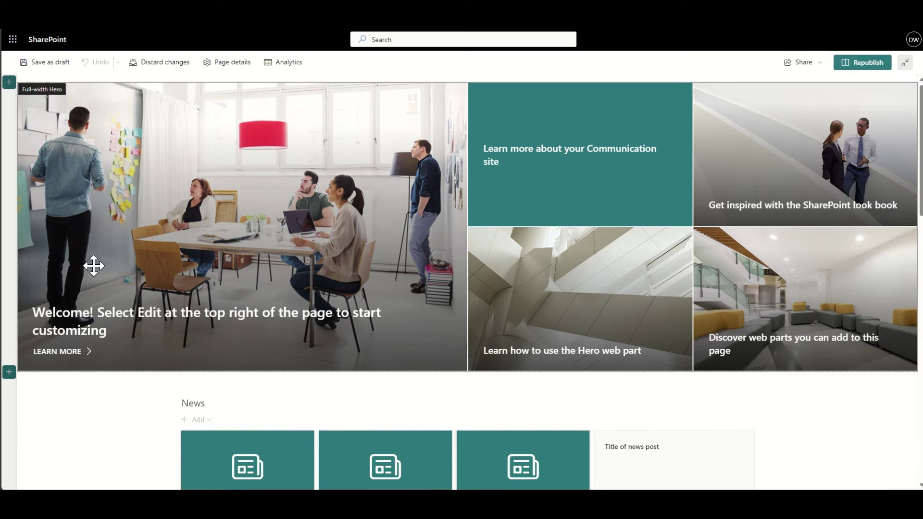
scroll(105, 376, down, 4)
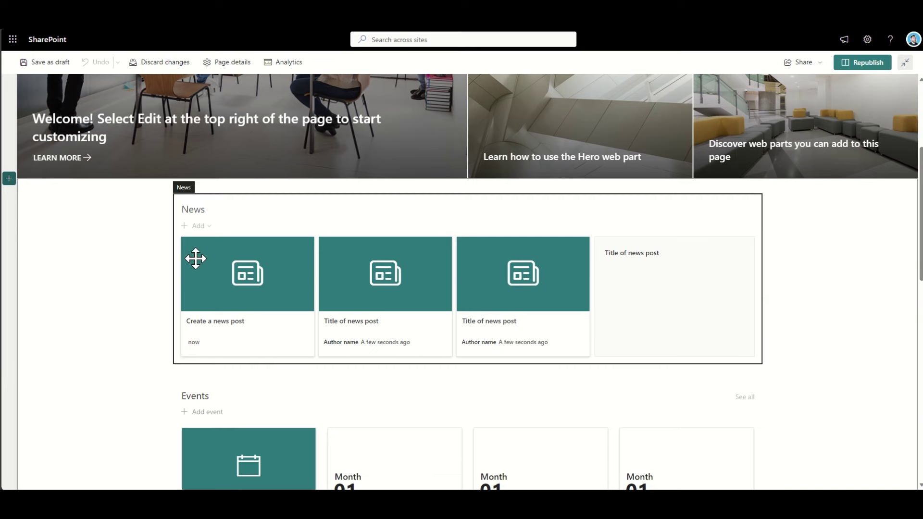
scroll(295, 196, up, 2)
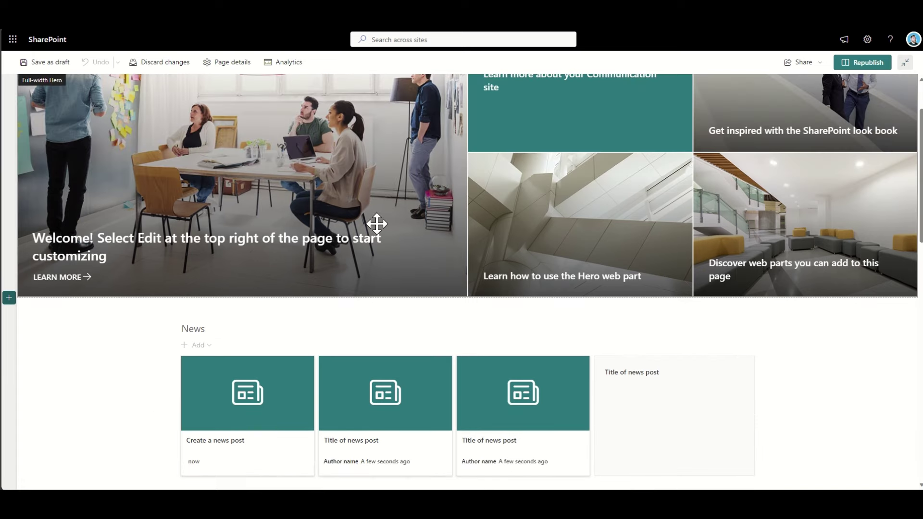
scroll(376, 223, up, 2)
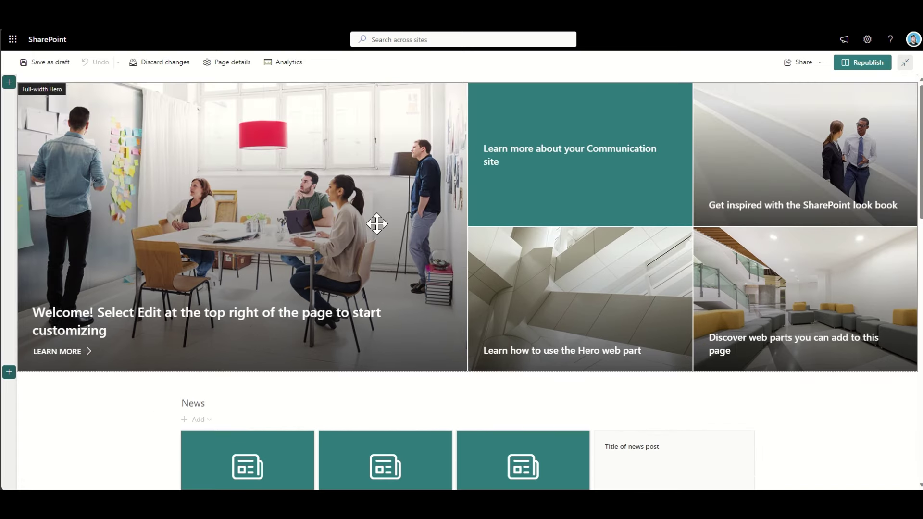
click(907, 69)
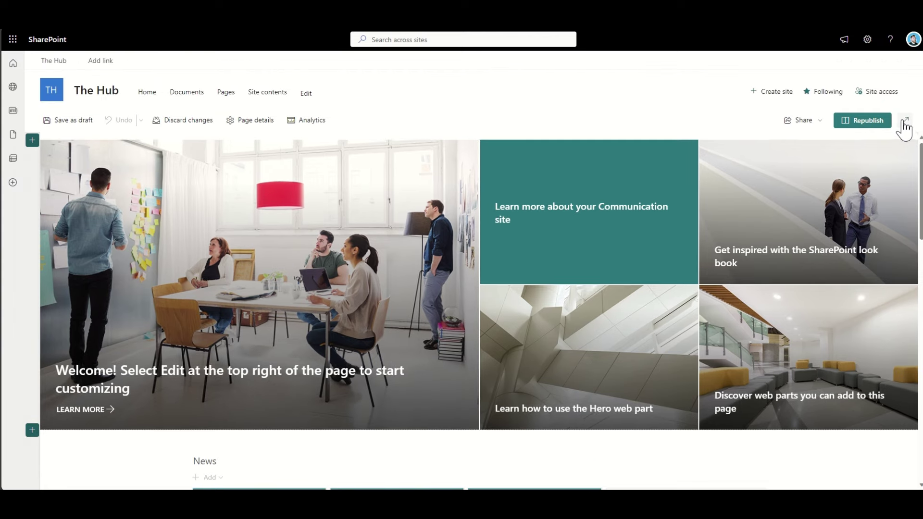
click(902, 124)
click(906, 64)
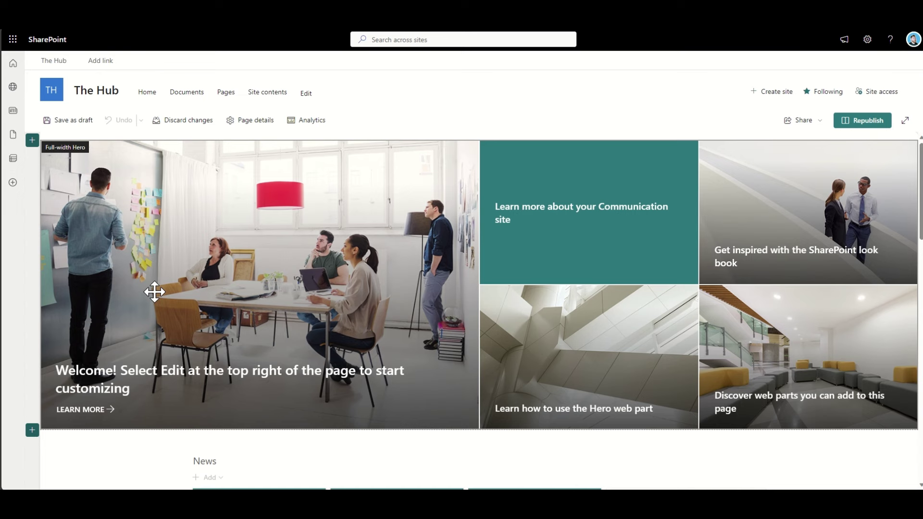
scroll(185, 288, down, 4)
scroll(186, 288, up, 4)
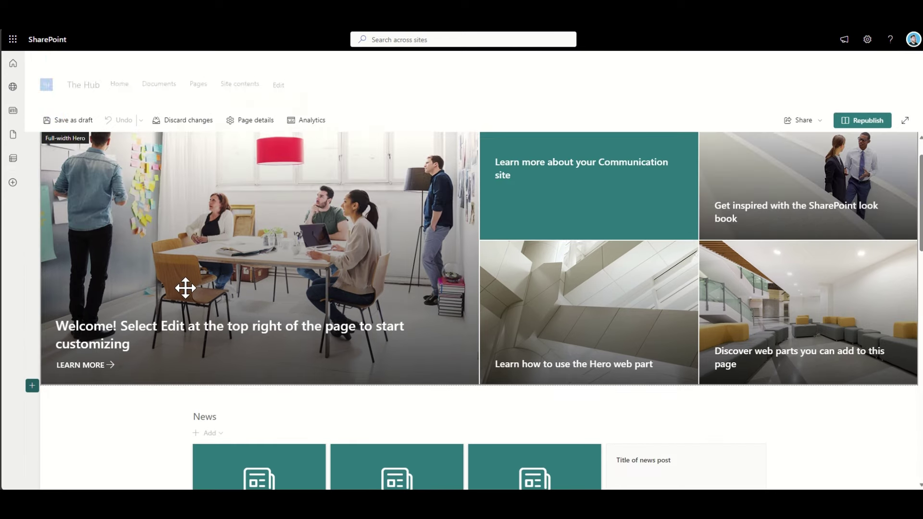
scroll(267, 281, down, 4)
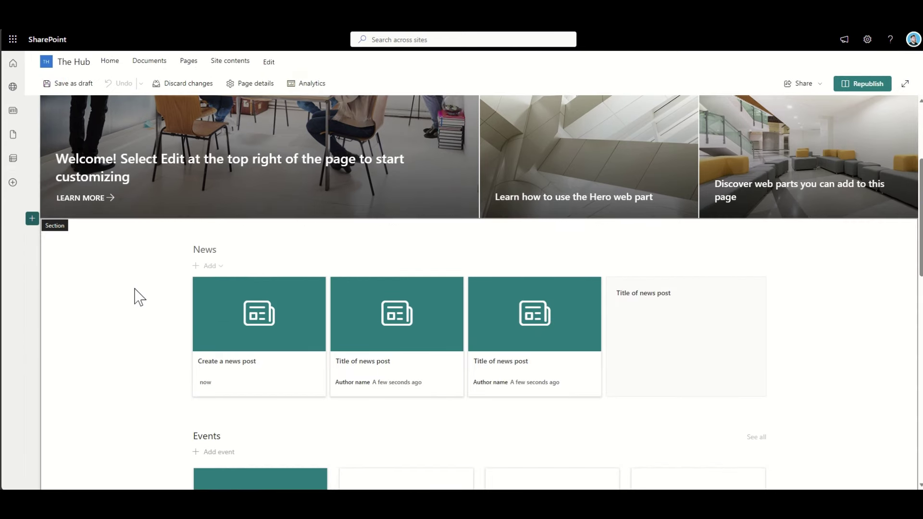
scroll(127, 308, down, 1)
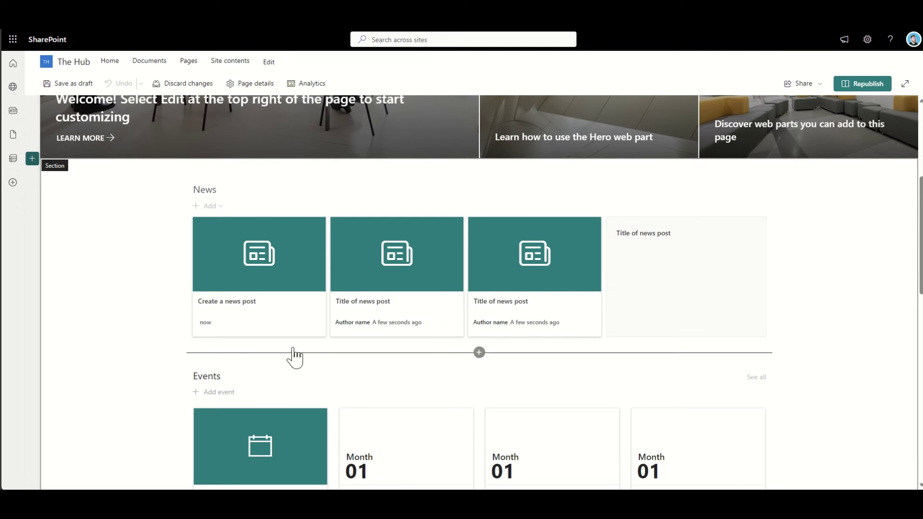
scroll(144, 324, down, 3)
scroll(144, 324, down, 6)
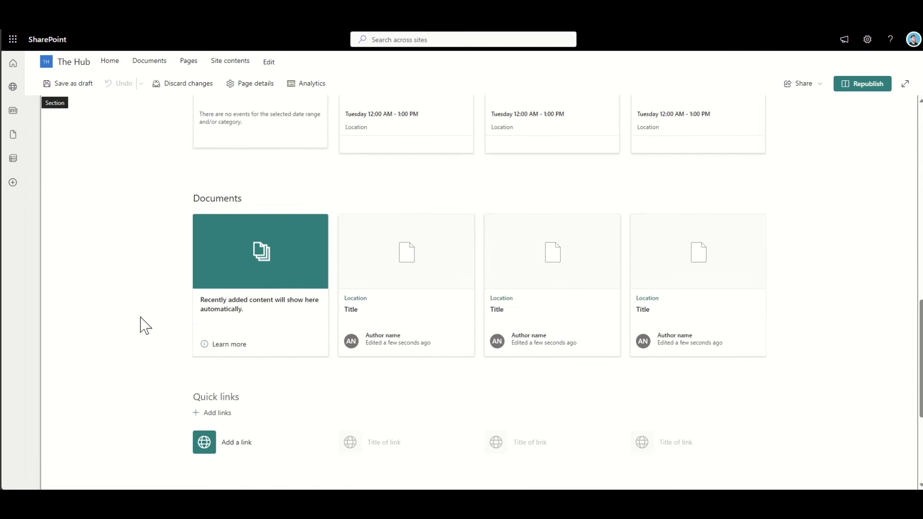
scroll(490, 448, down, 1)
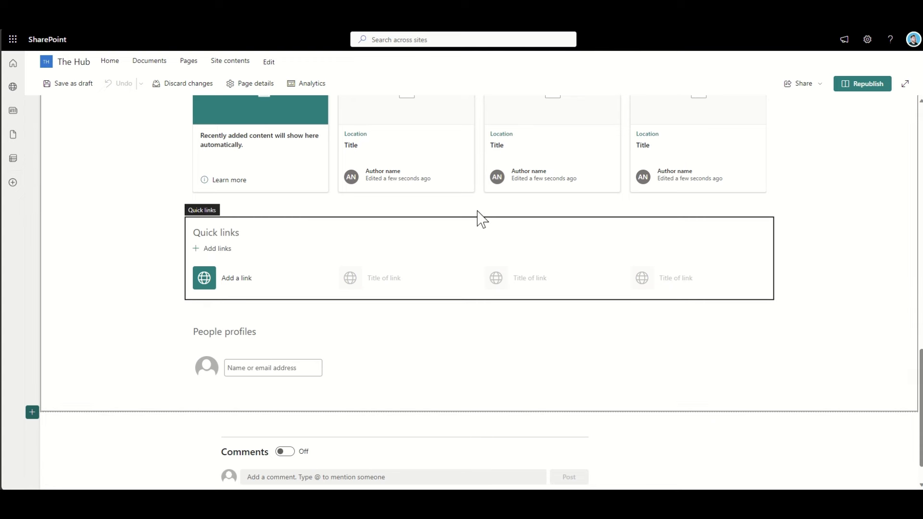
scroll(482, 214, up, 4)
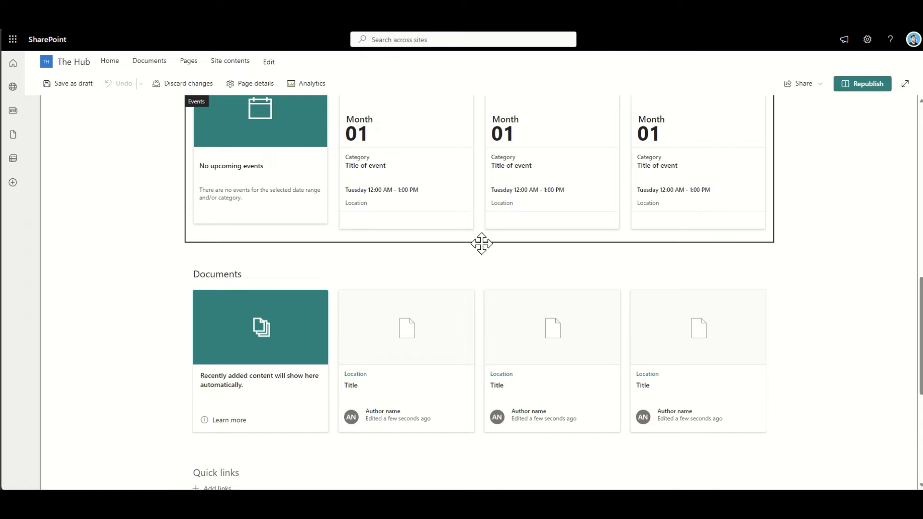
scroll(481, 243, up, 12)
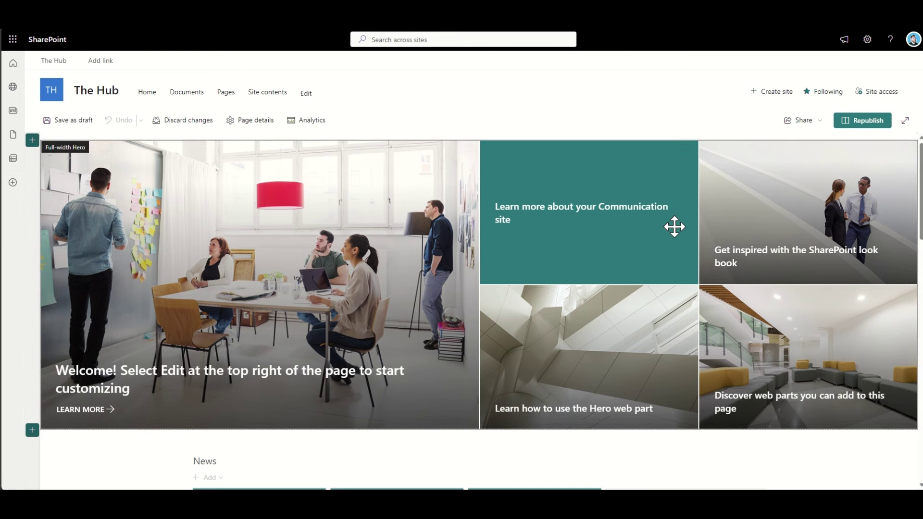
Delete the hero section and the News and Events section from the home page
click(145, 222)
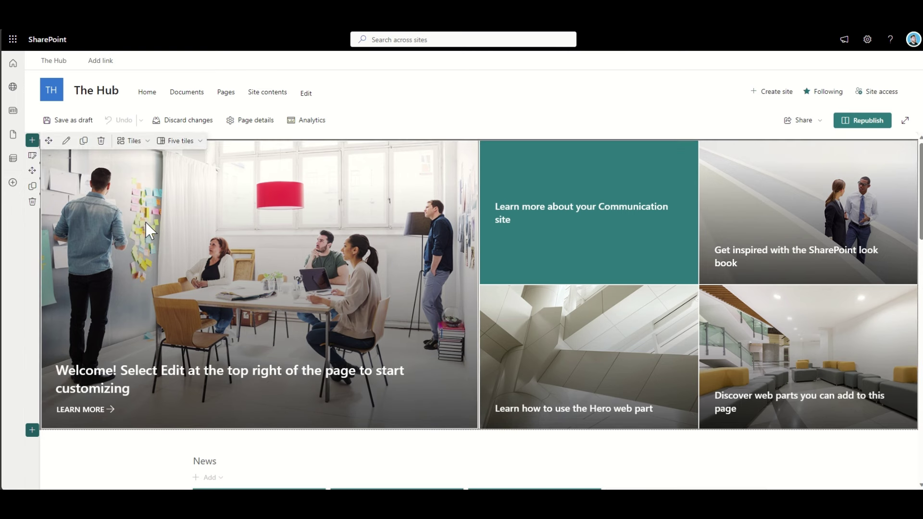
scroll(119, 208, down, 1)
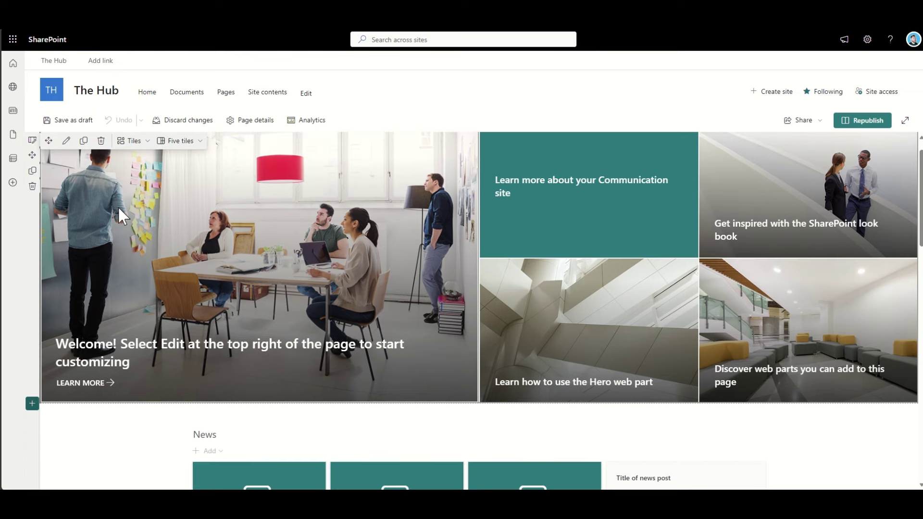
scroll(117, 206, up, 1)
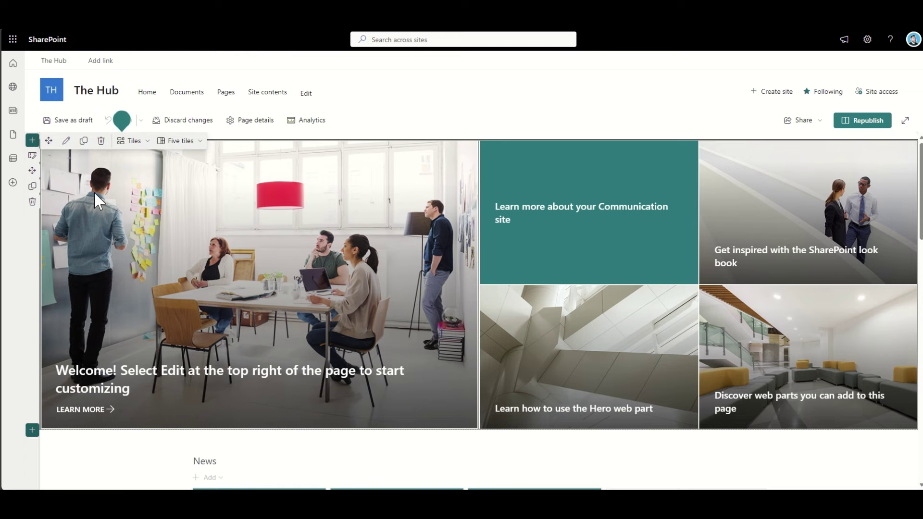
click(36, 209)
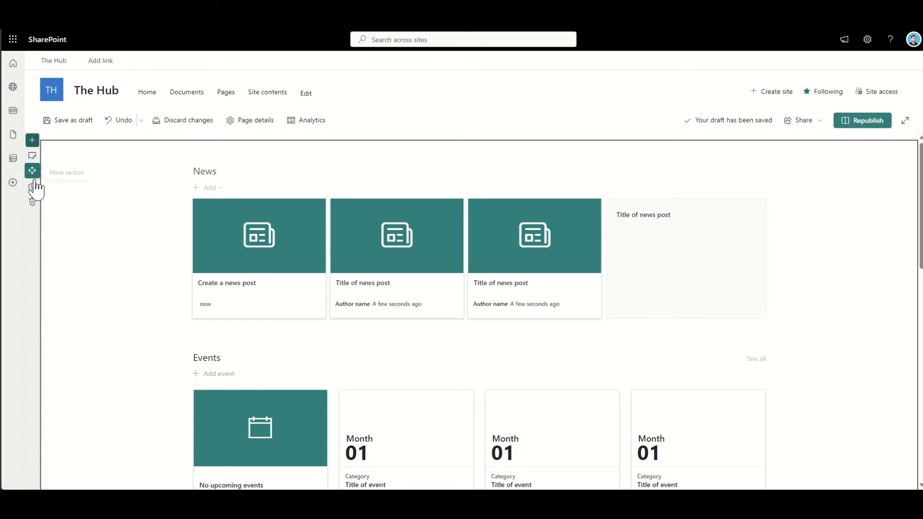
click(32, 202)
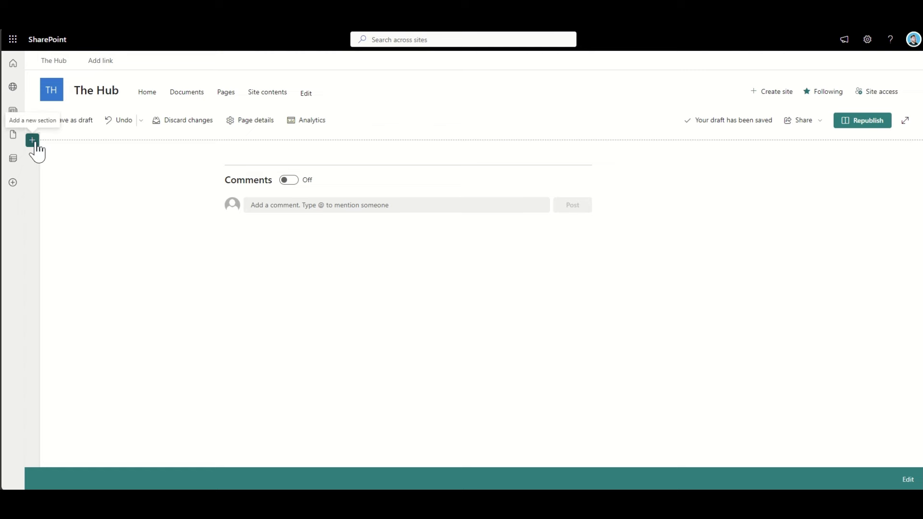
Add a vertical section to the home page, then dismiss the section layout choices
click(32, 141)
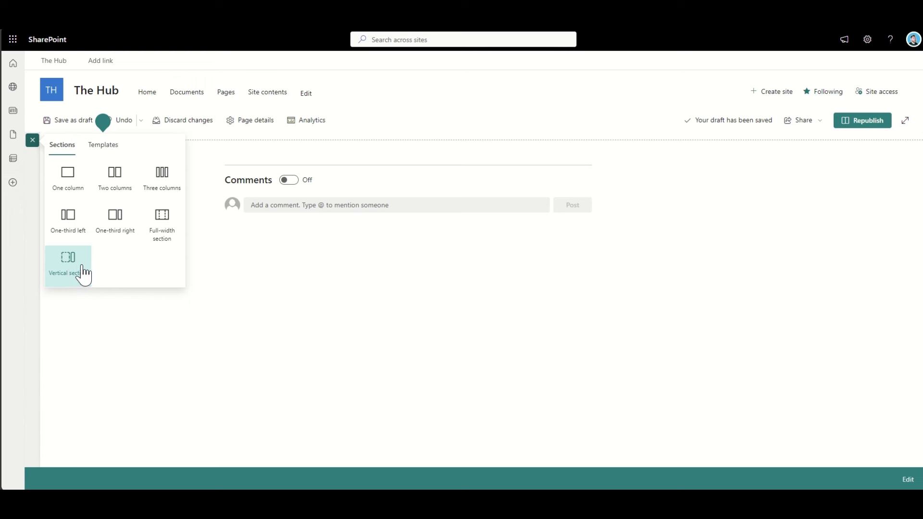
click(81, 273)
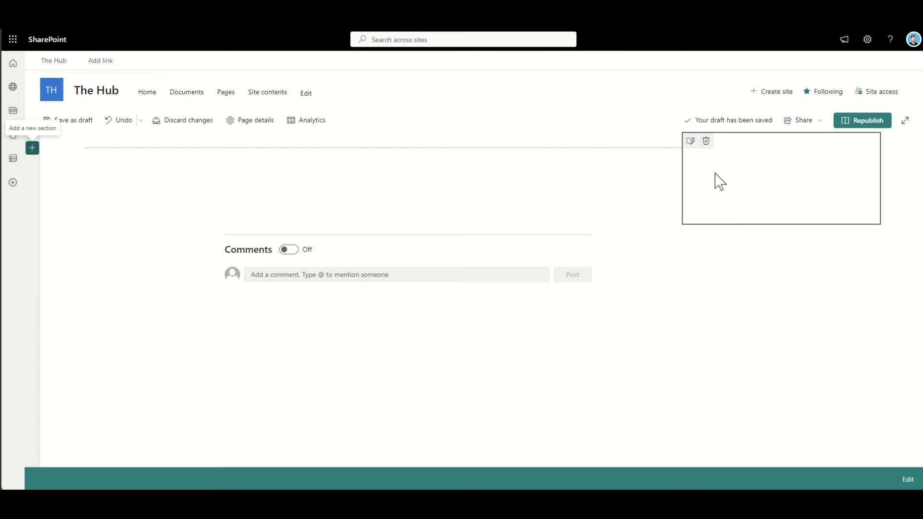
click(32, 148)
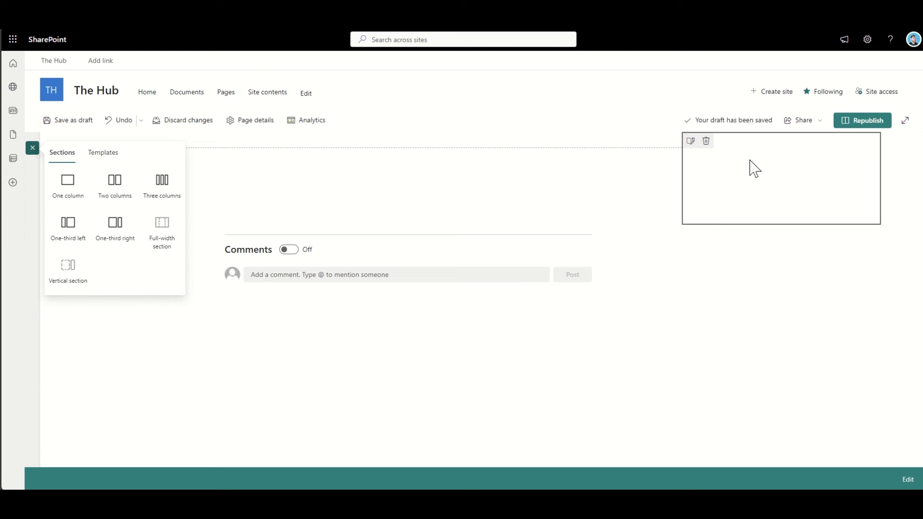
click(766, 226)
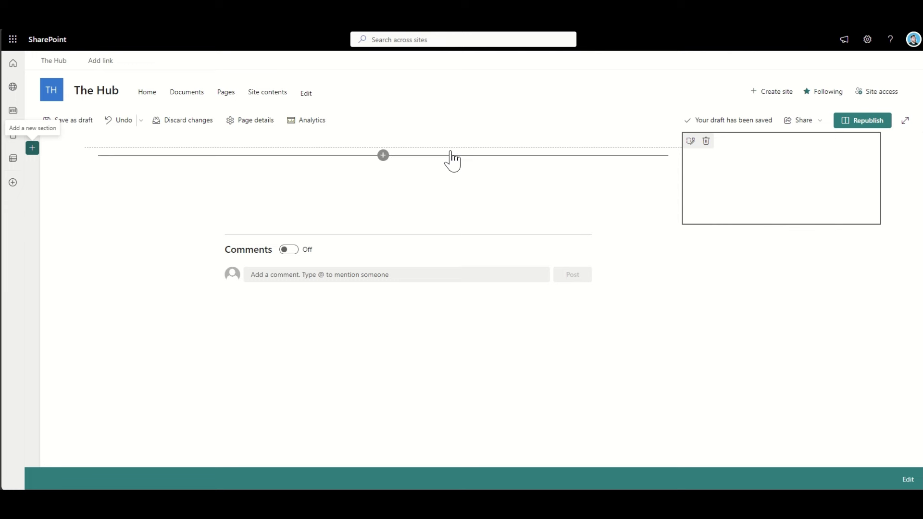
Insert a Text web part into the main section
click(383, 155)
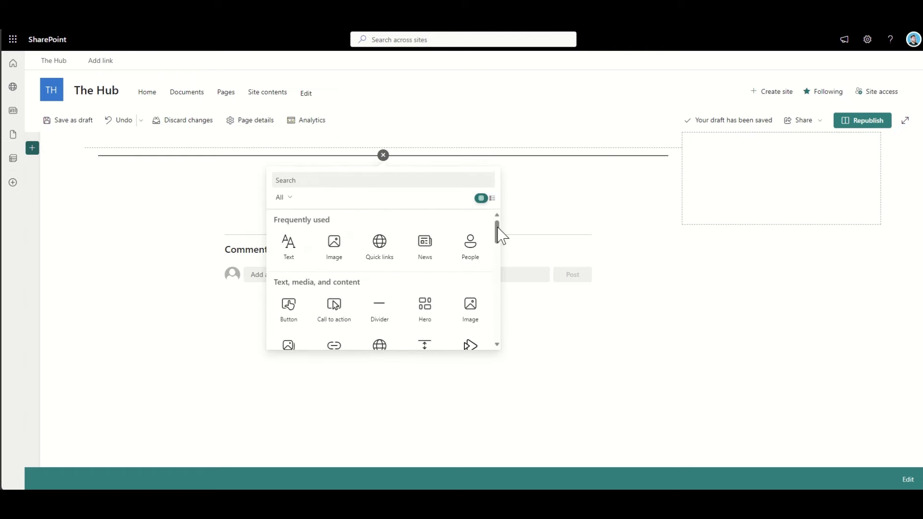
mouse_move(499, 228)
mouse_down()
mouse_move(504, 245)
mouse_move(500, 223)
mouse_up()
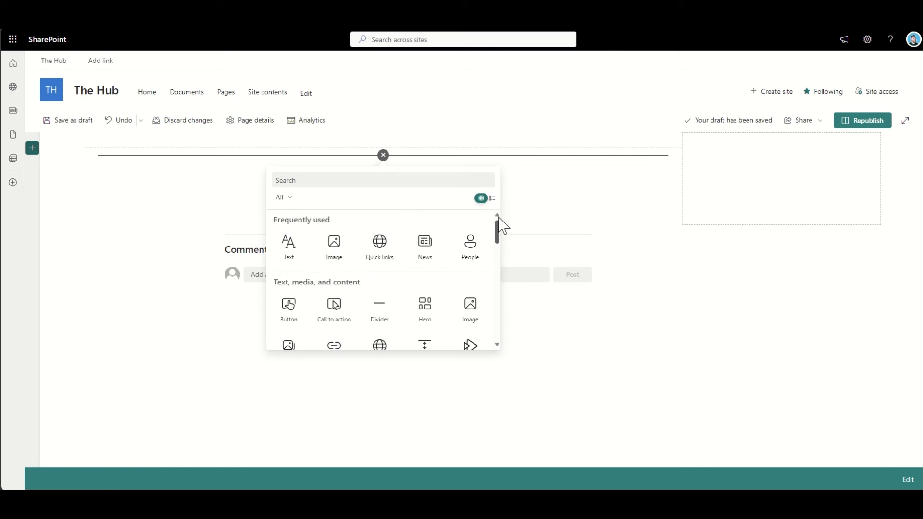
click(297, 258)
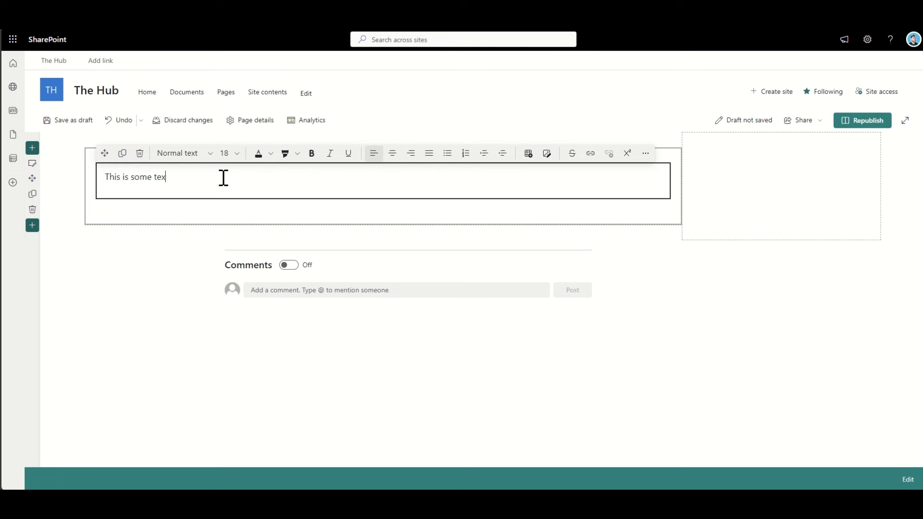
Add a Button web part labelled 'Click me', then delete it and the sample text
click(383, 206)
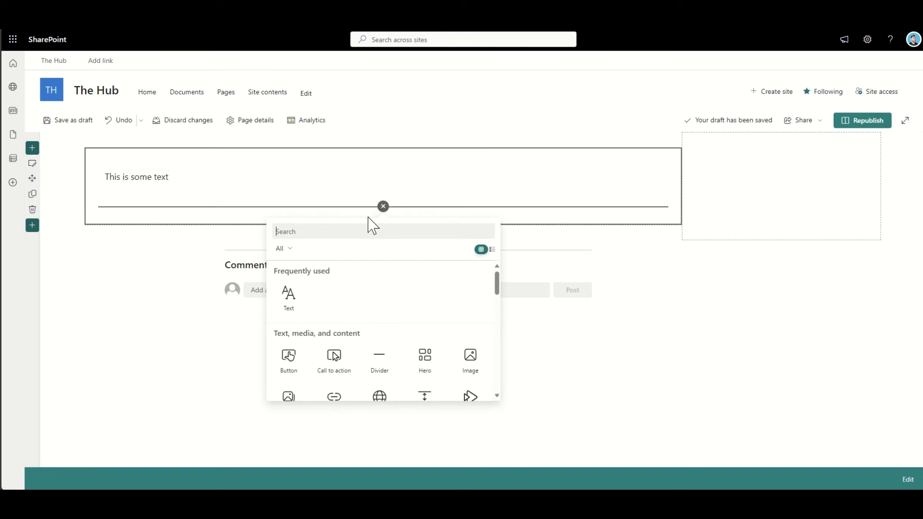
scroll(351, 305, down, 1)
scroll(351, 305, up, 1)
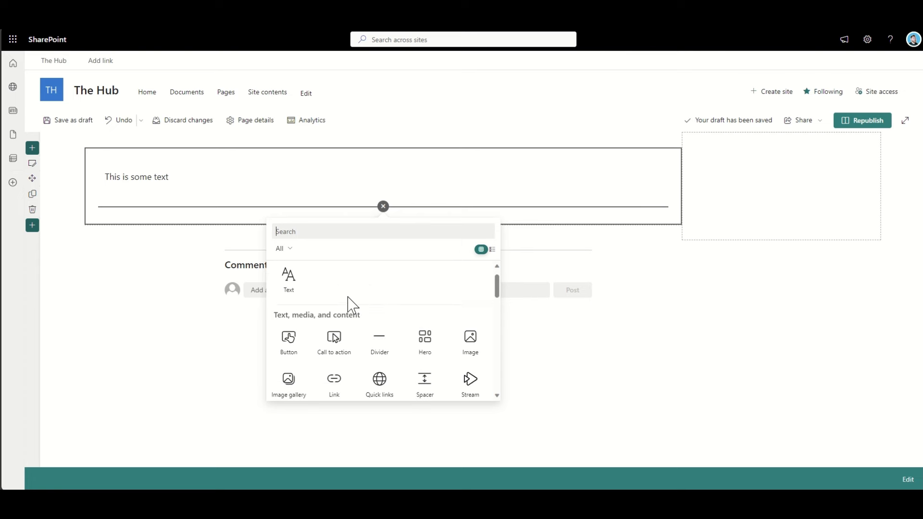
scroll(351, 305, down, 2)
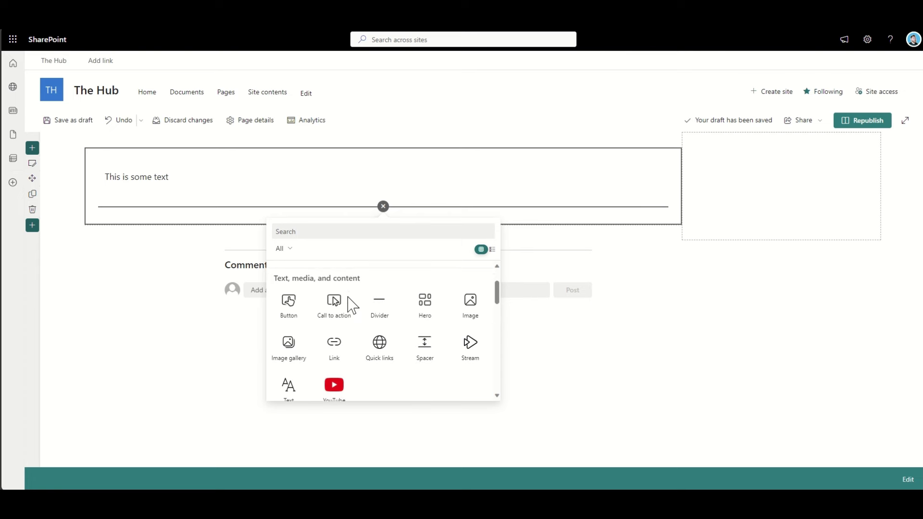
click(289, 313)
click(122, 204)
text(Click me)
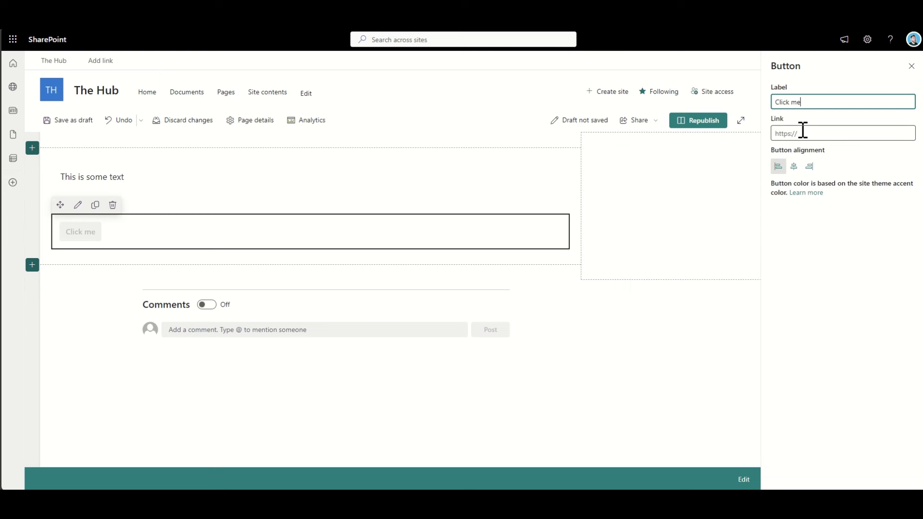
click(113, 205)
click(159, 202)
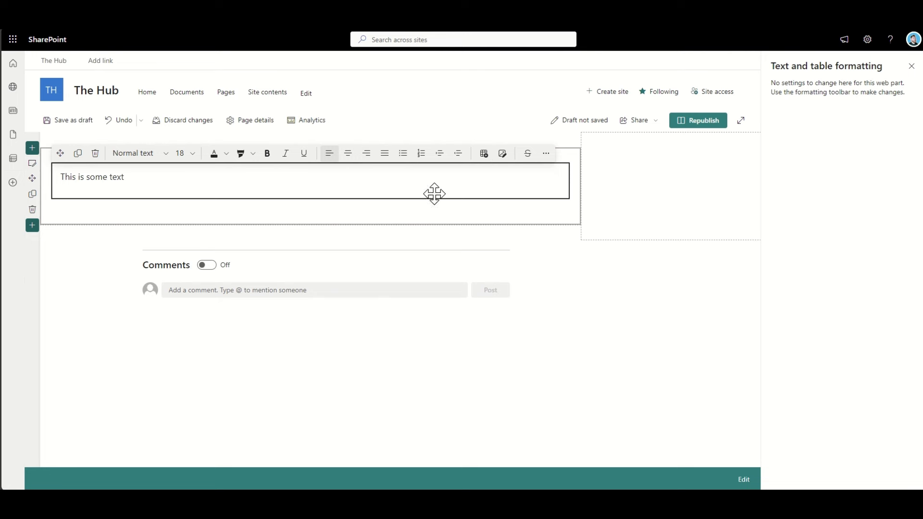
click(95, 153)
Bring up the web-part toolbox for the empty main section and scroll through its choices
click(310, 155)
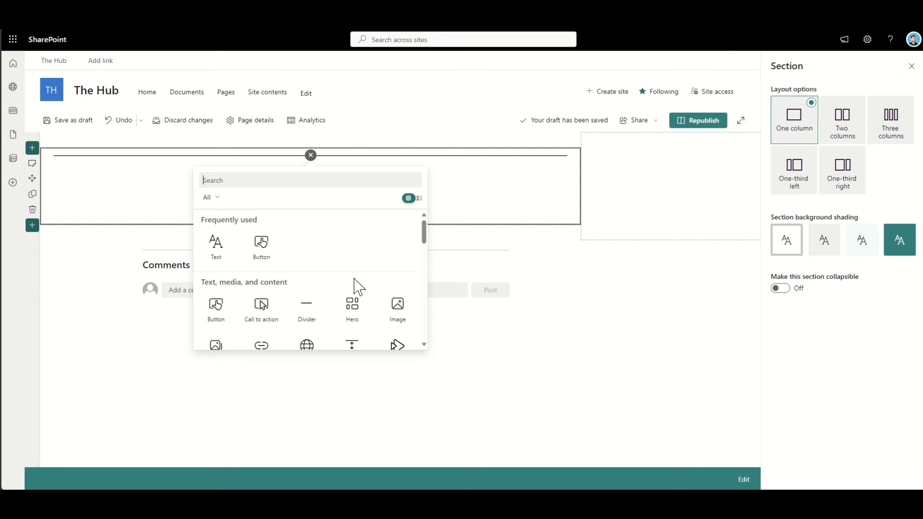
scroll(359, 287, down, 2)
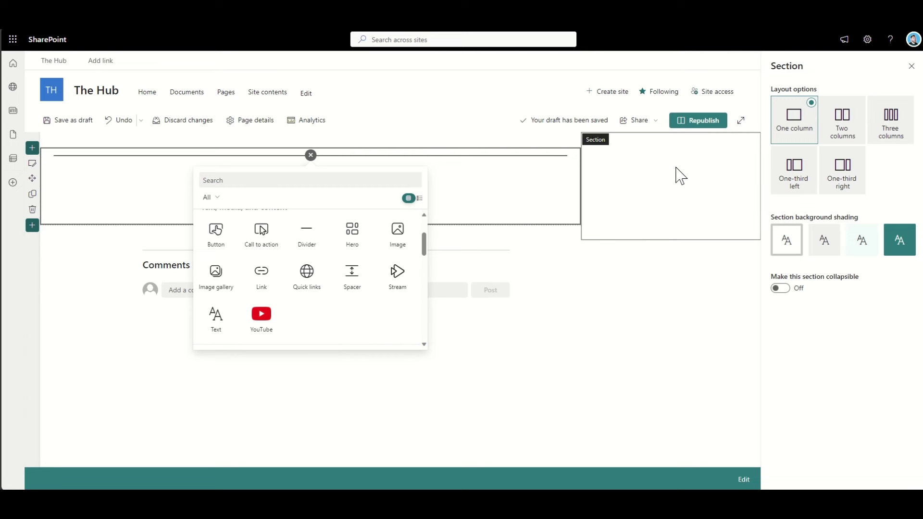
scroll(328, 323, down, 3)
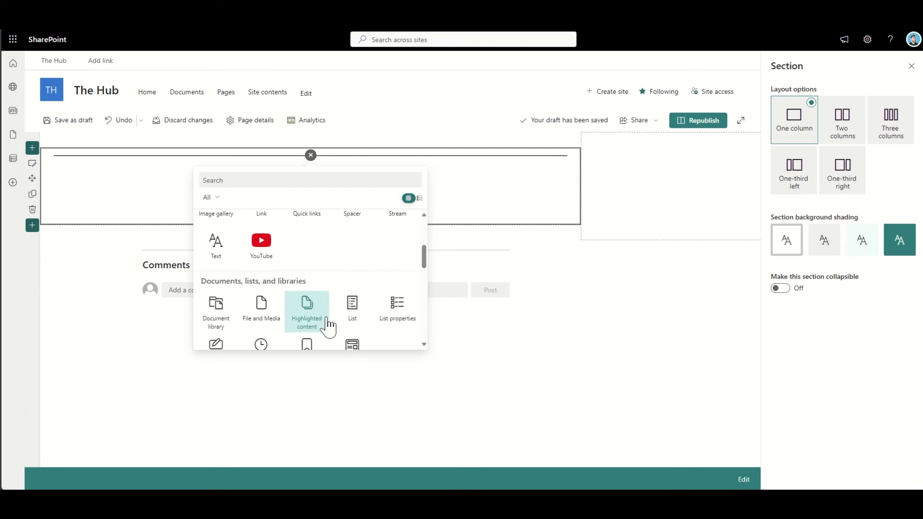
scroll(313, 246, up, 3)
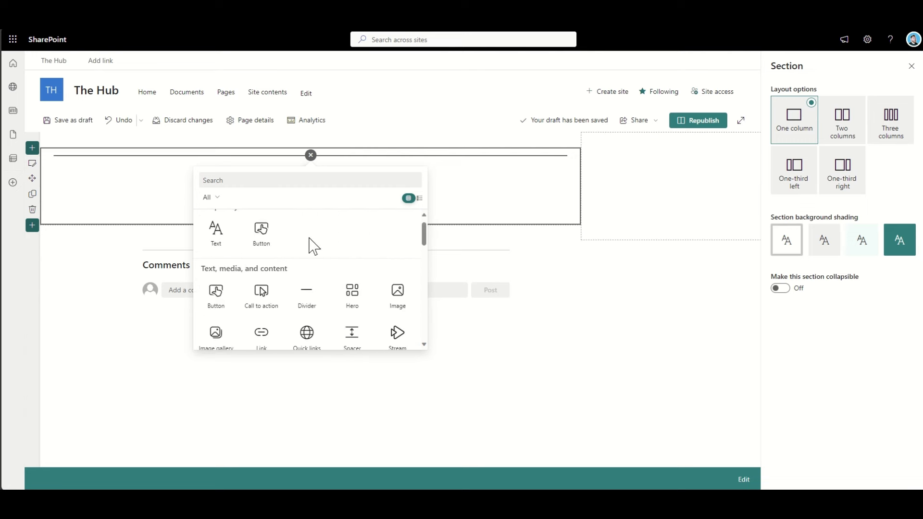
scroll(313, 246, up, 1)
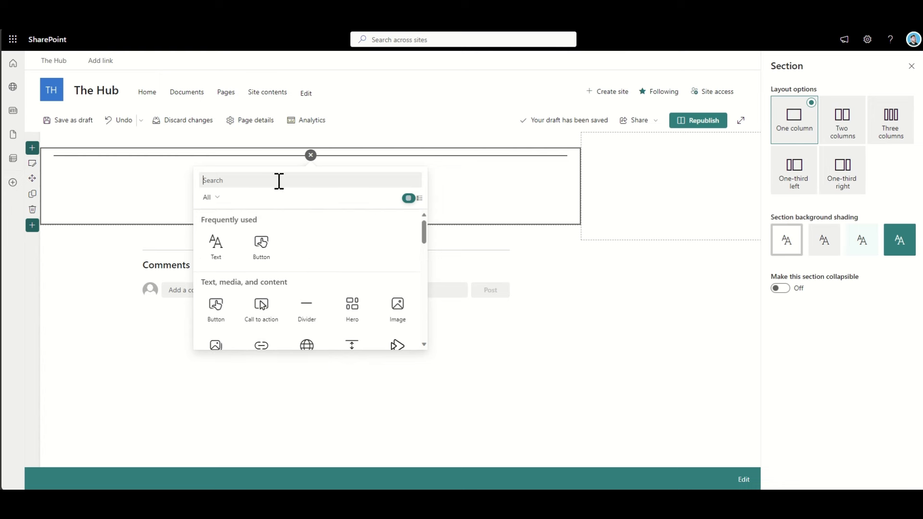
Insert the News web part in Carousel layout with its title and commands hidden
text(news)
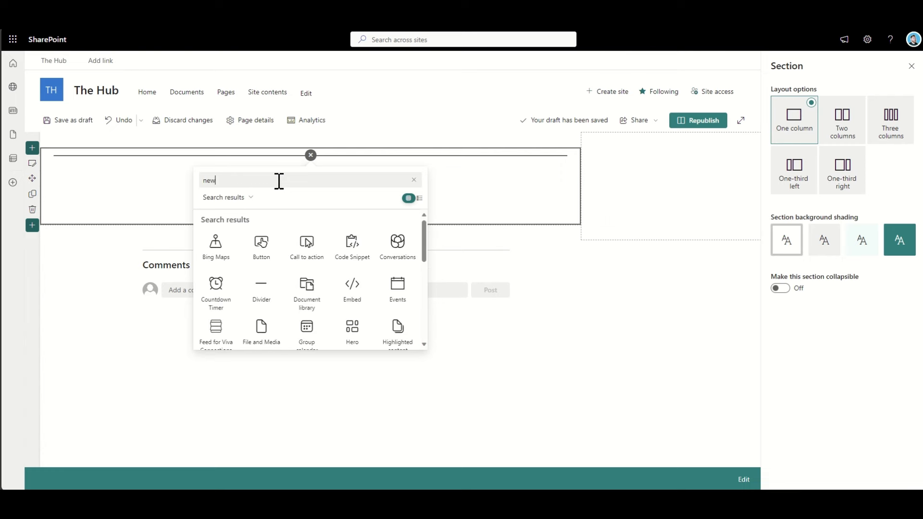
click(266, 251)
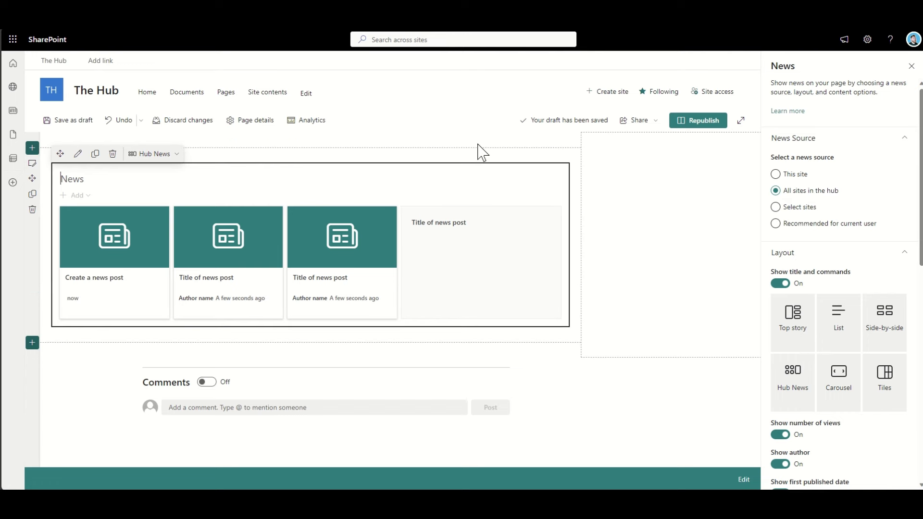
click(842, 397)
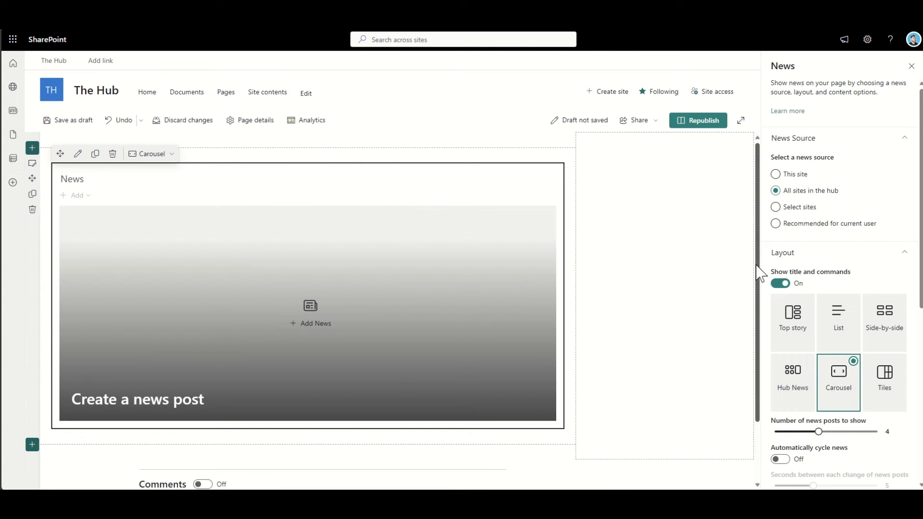
click(786, 295)
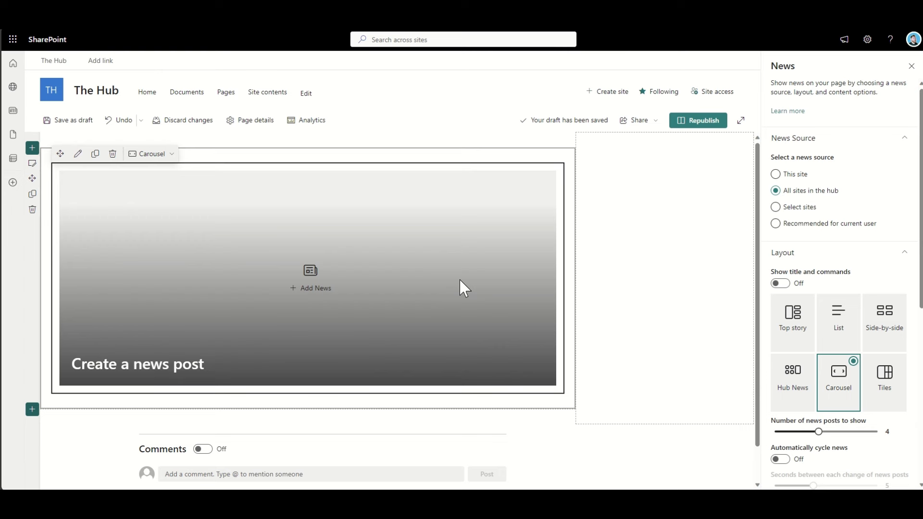
Put a Quick links web part titled 'Useful Links' in the right-hand column
mouse_move(662, 157)
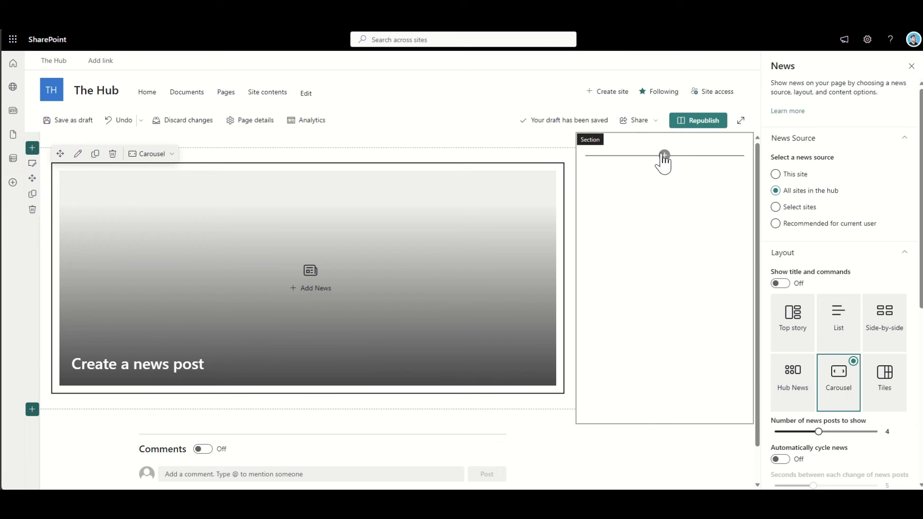
click(664, 156)
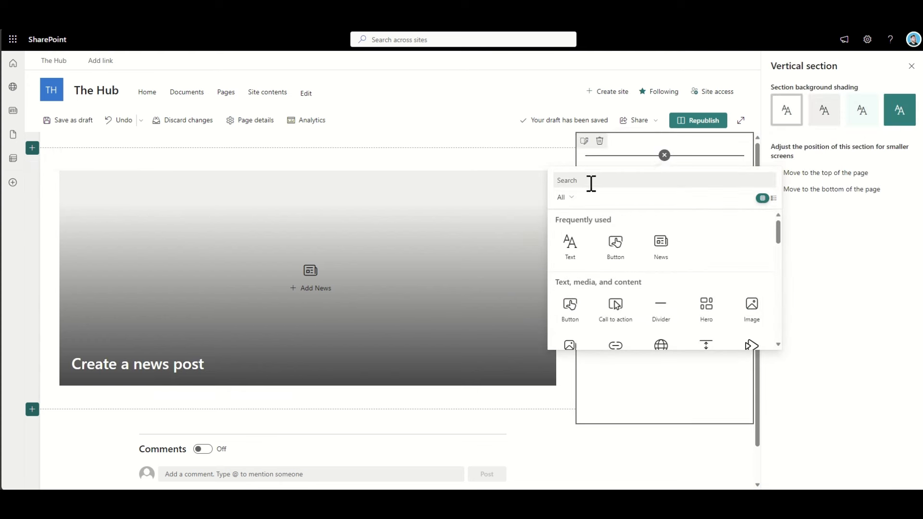
text(quick)
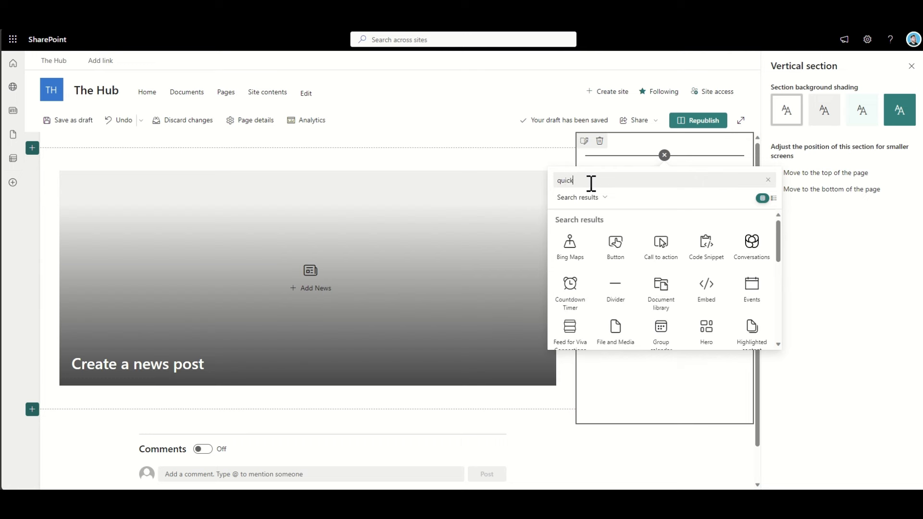
click(616, 248)
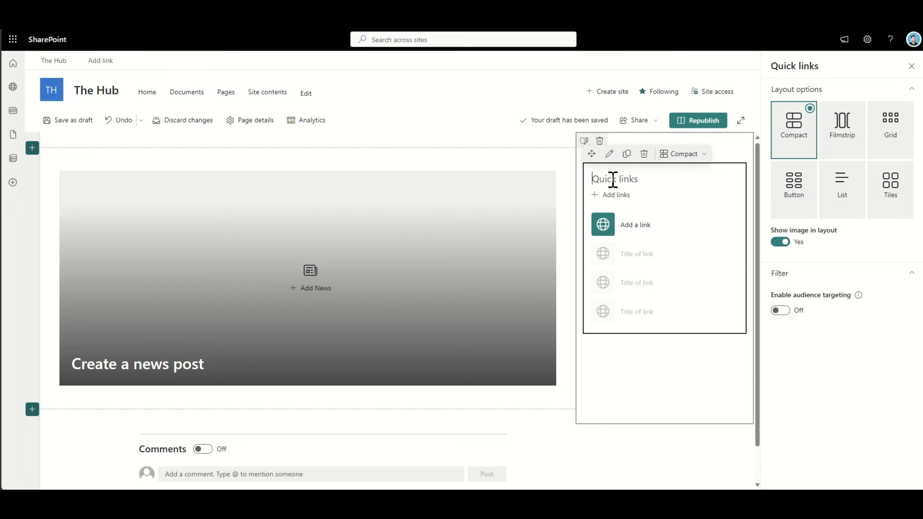
text(Useful Links)
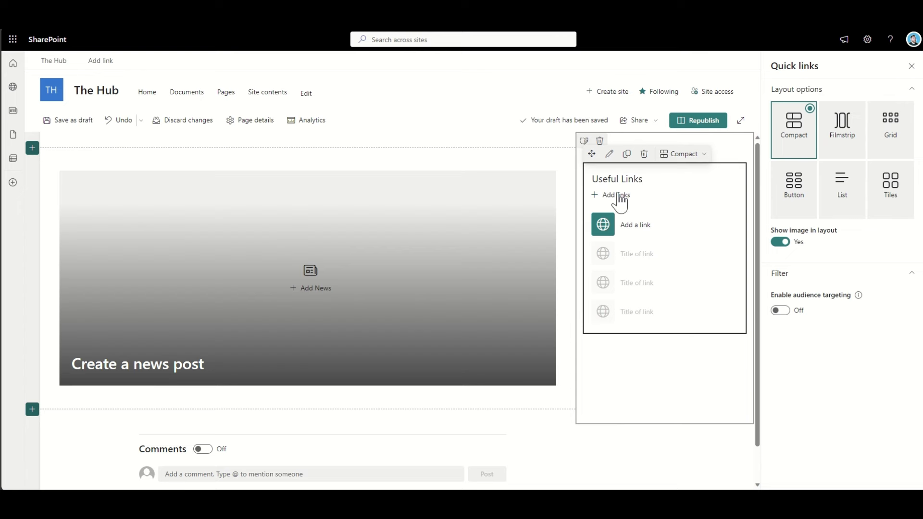
click(619, 194)
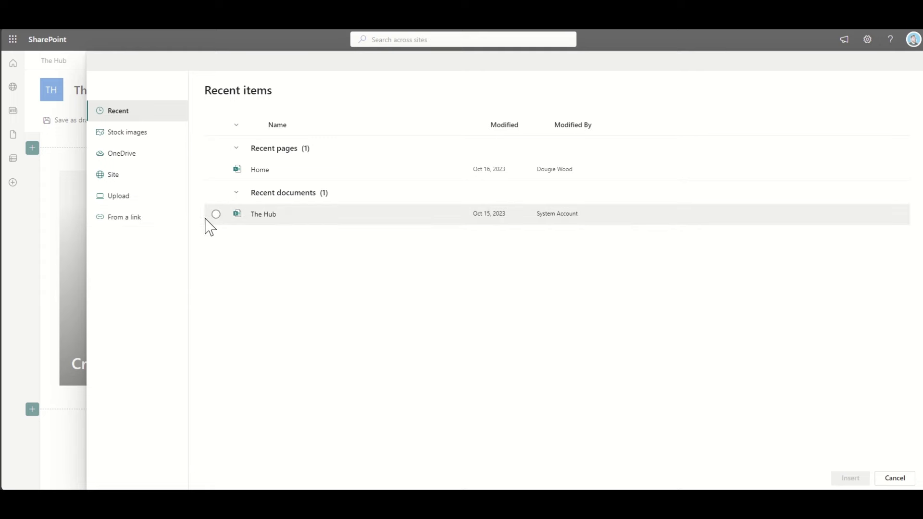
click(144, 219)
text(www.)
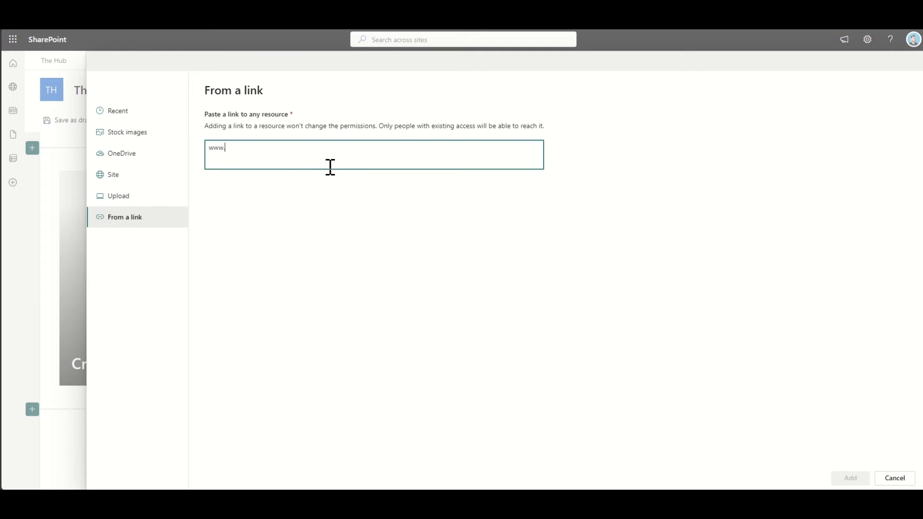
text(microsoft.com)
key(ctrl+a)
key(ctrl+c)
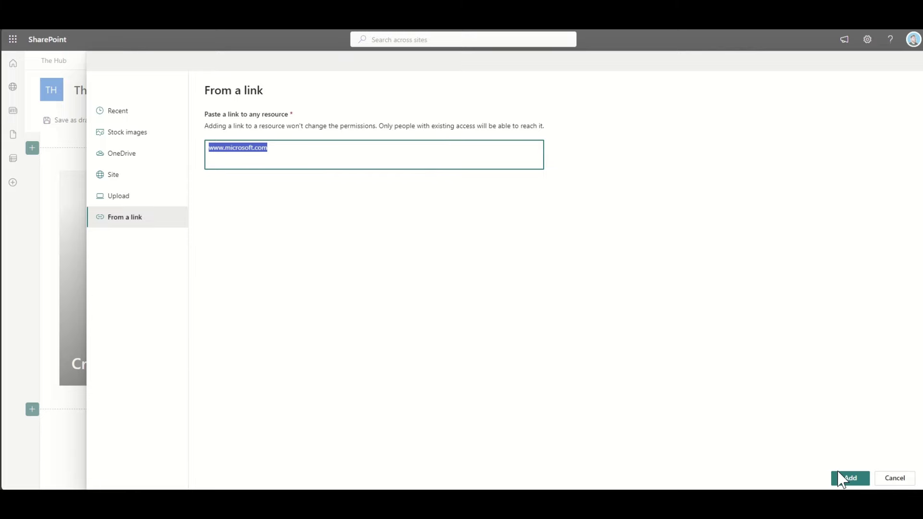
click(842, 478)
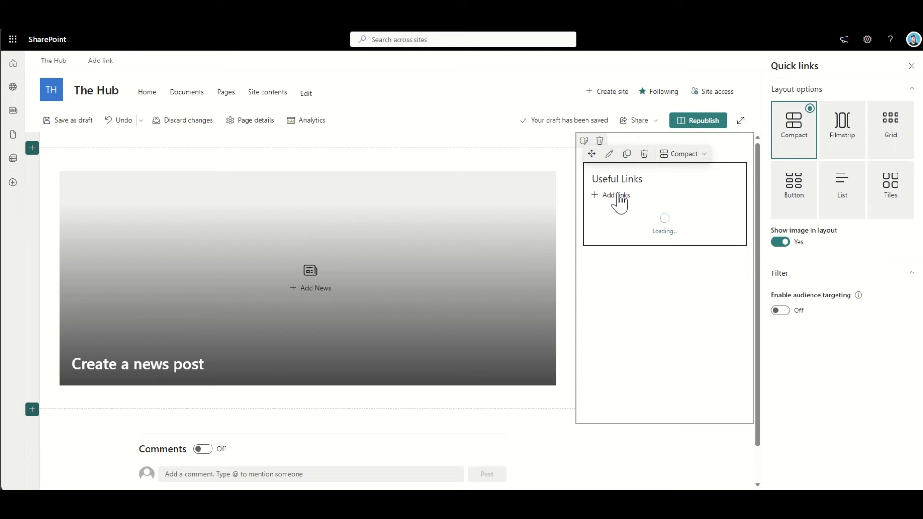
click(617, 195)
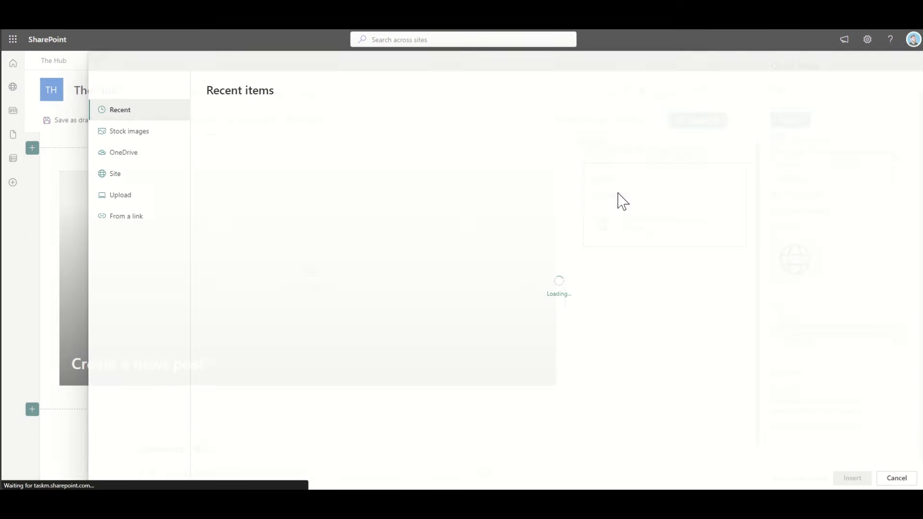
click(151, 218)
click(287, 163)
key(ctrl+v)
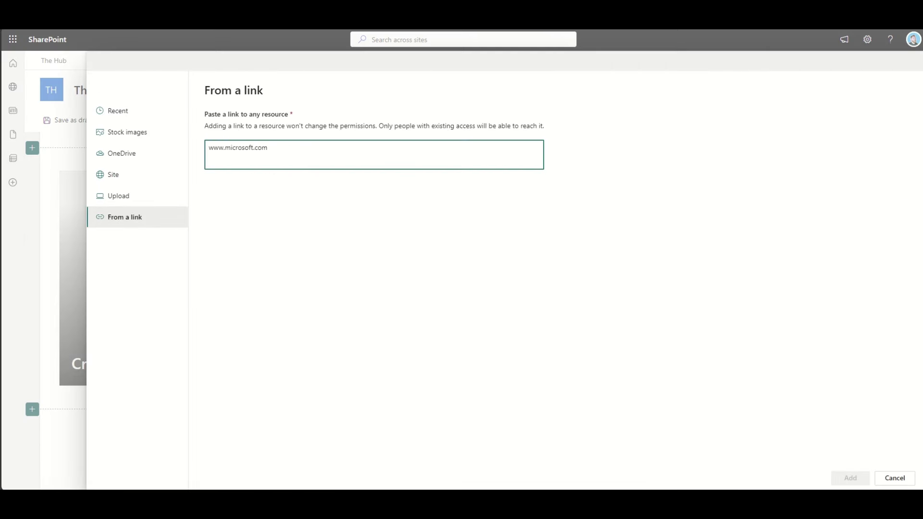
click(850, 478)
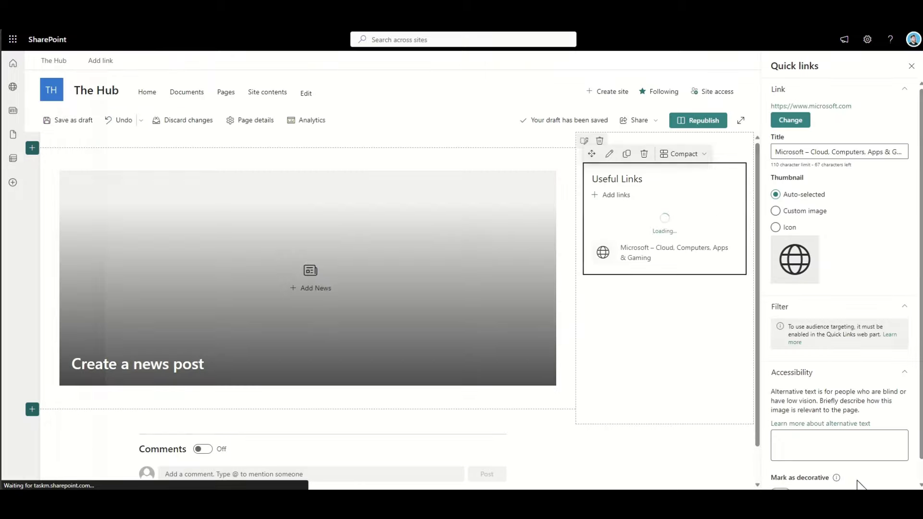
click(618, 198)
click(134, 222)
key(ctrl+v)
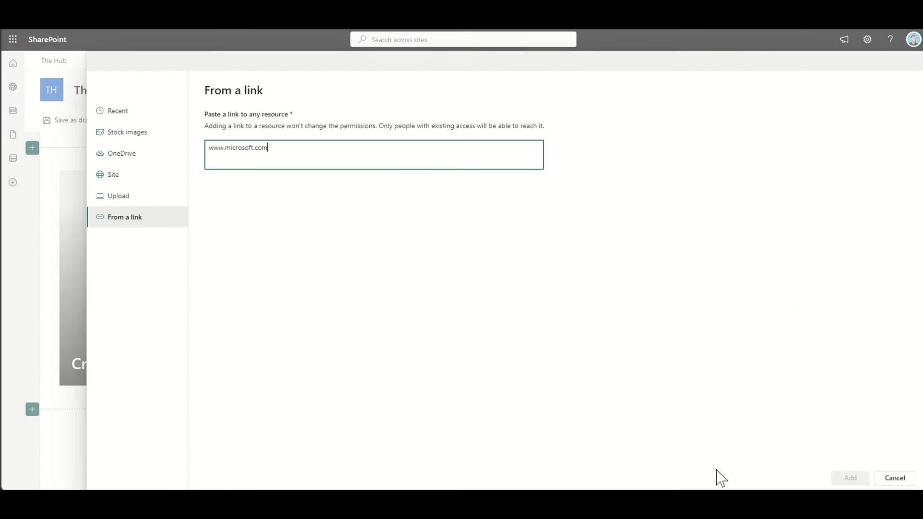
click(849, 479)
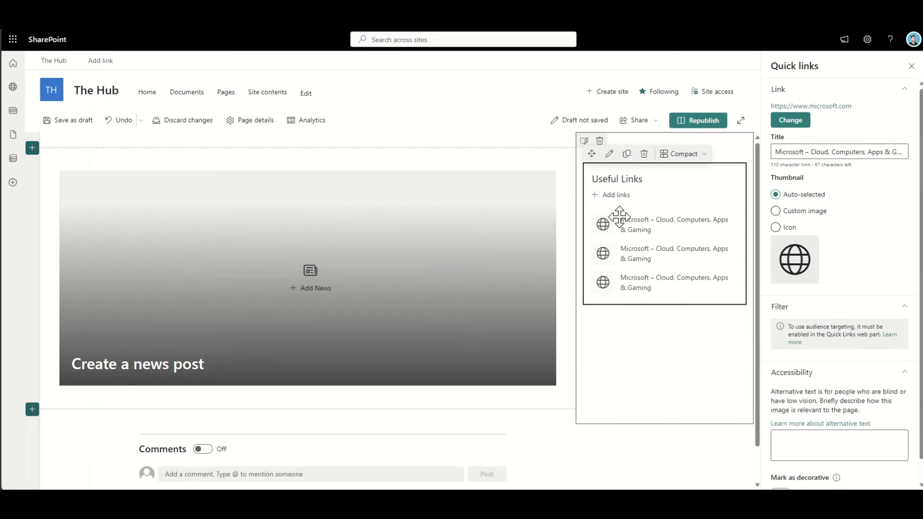
click(622, 198)
click(139, 222)
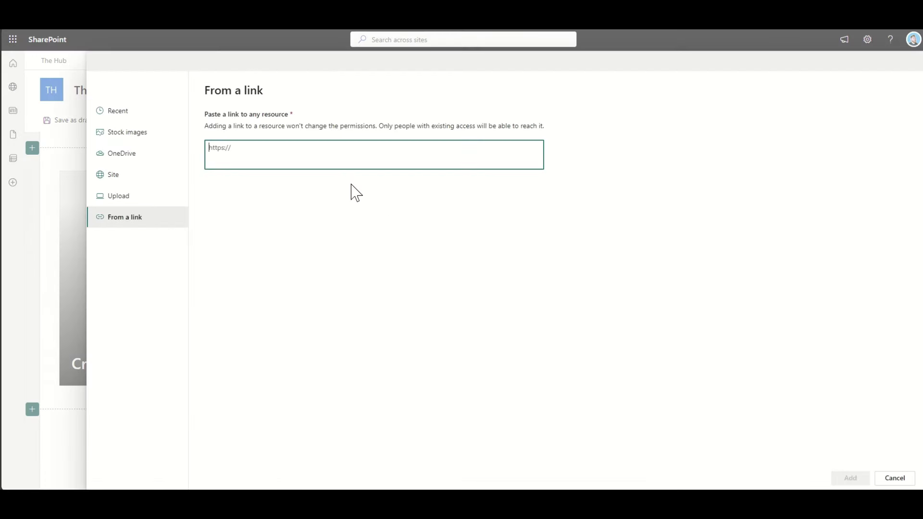
key(ctrl+v)
click(852, 479)
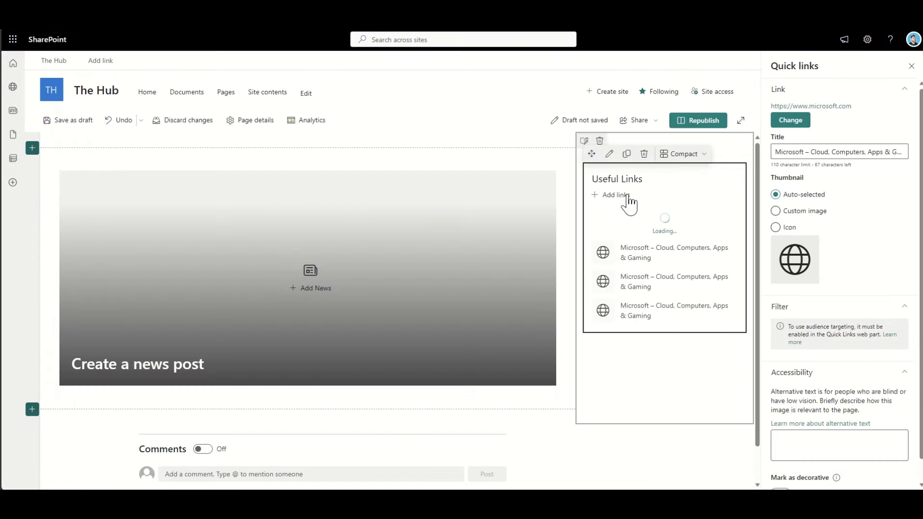
click(218, 163)
click(155, 218)
key(ctrl+v)
click(850, 478)
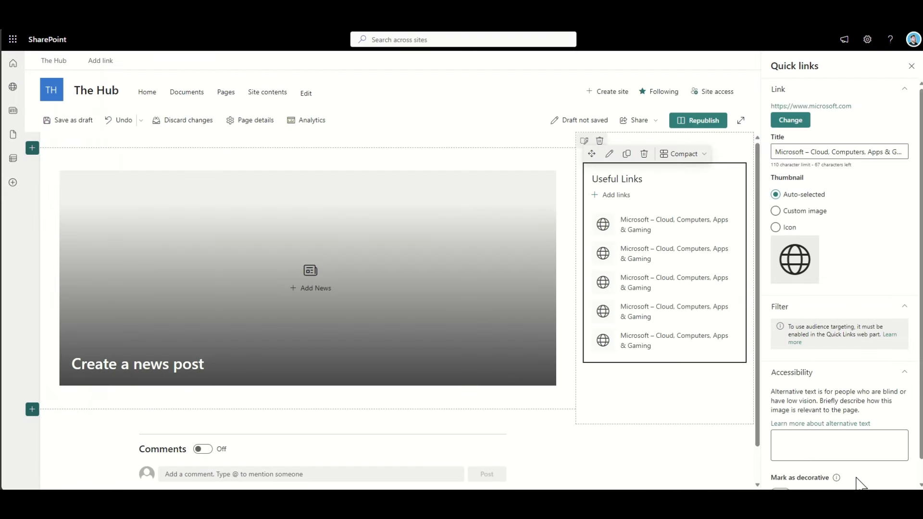
Switch the Useful Links layout to Button after trying Filmstrip and Grid
click(609, 154)
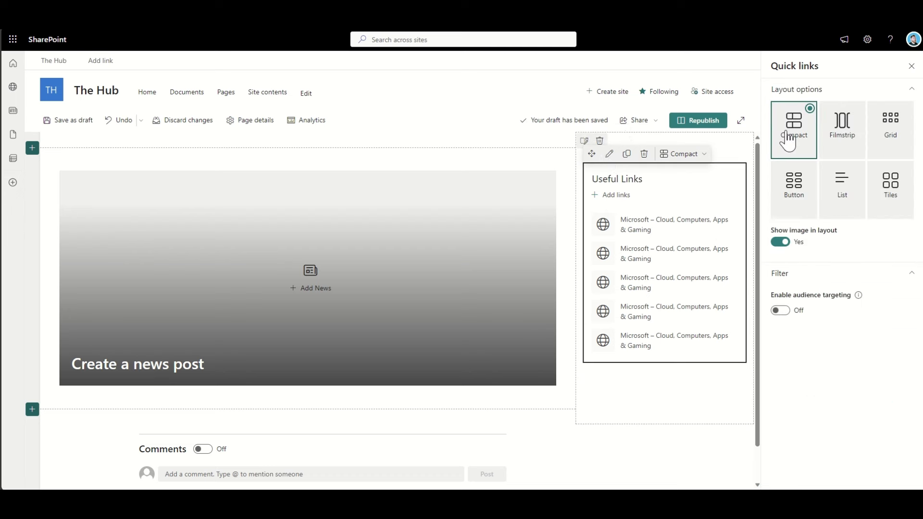
click(834, 141)
click(876, 143)
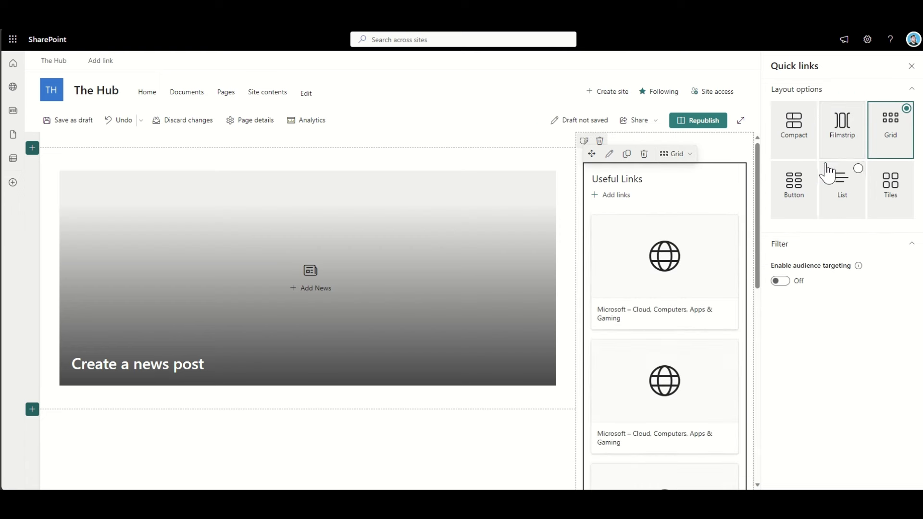
click(804, 212)
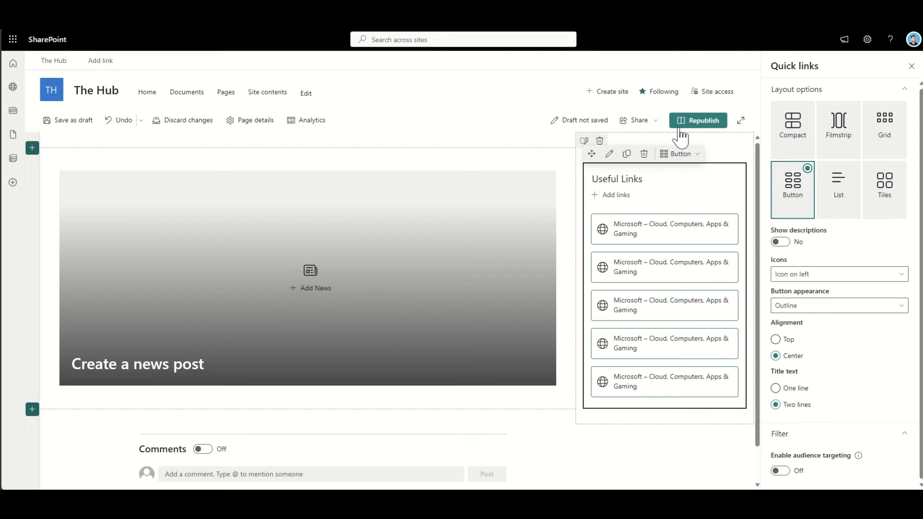
Republish The Hub home page and reopen it for editing
click(699, 123)
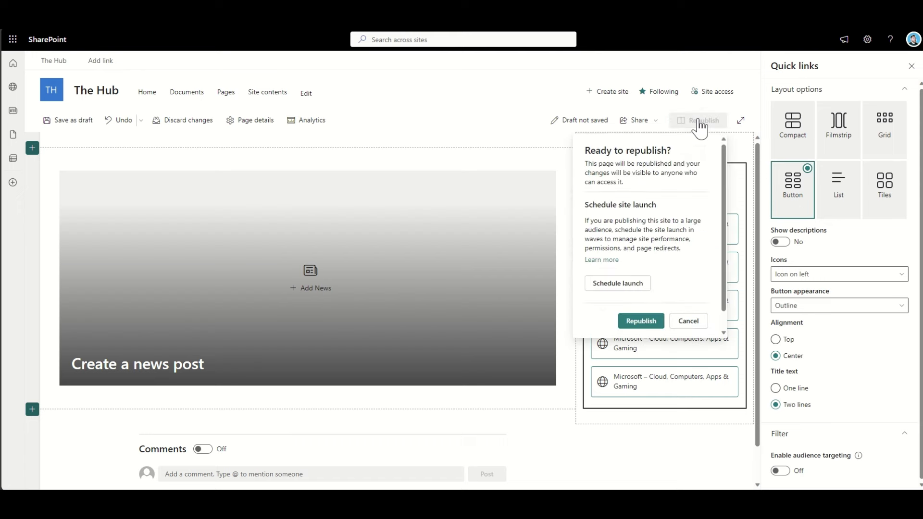
click(639, 319)
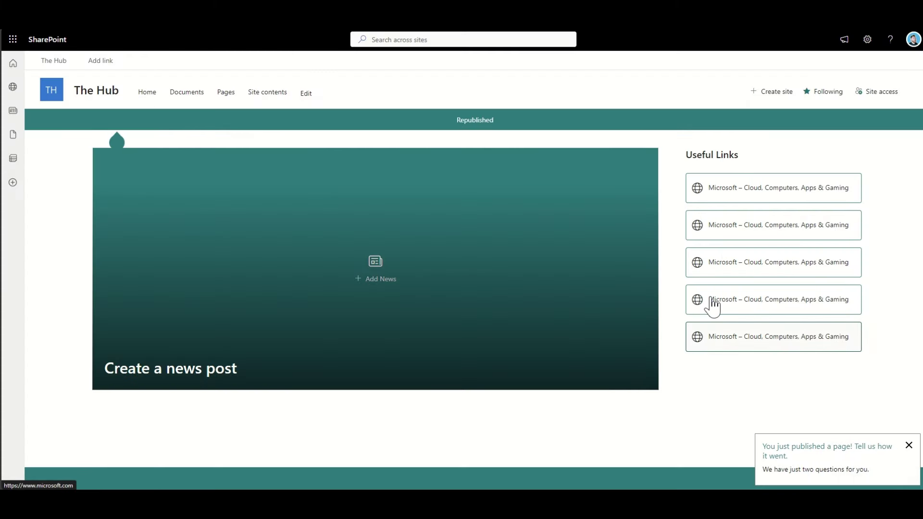
click(876, 123)
click(711, 138)
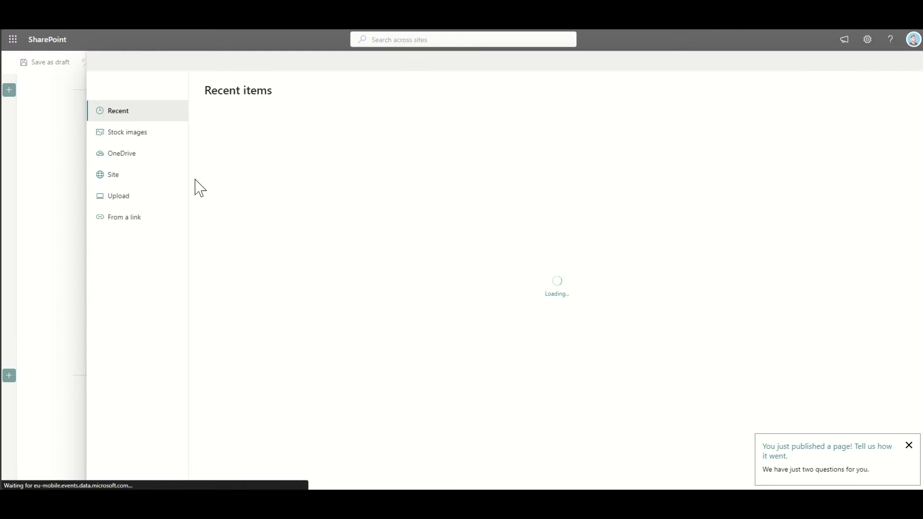
click(151, 221)
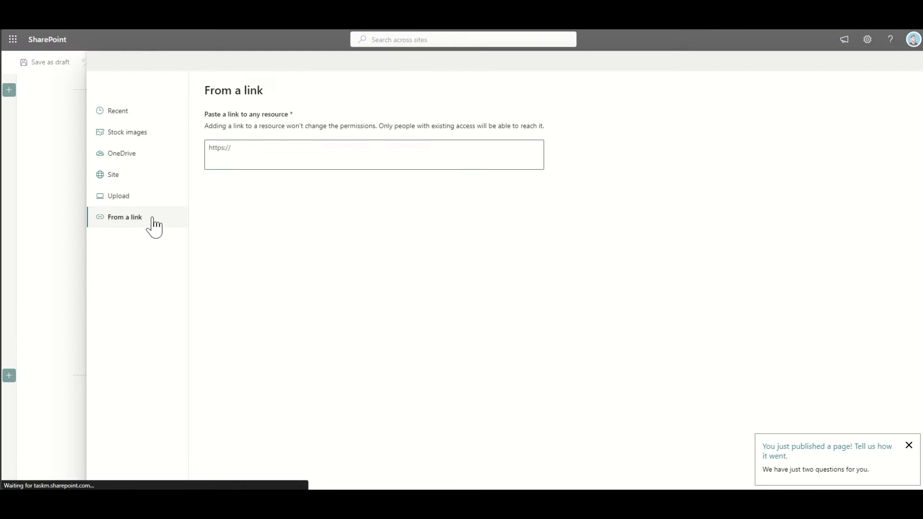
text(www.microsoft.com)
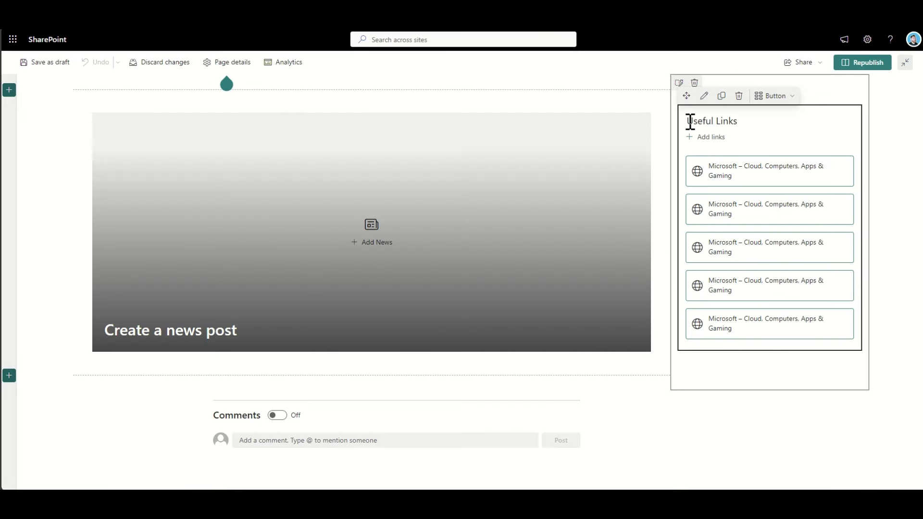
click(705, 138)
click(163, 225)
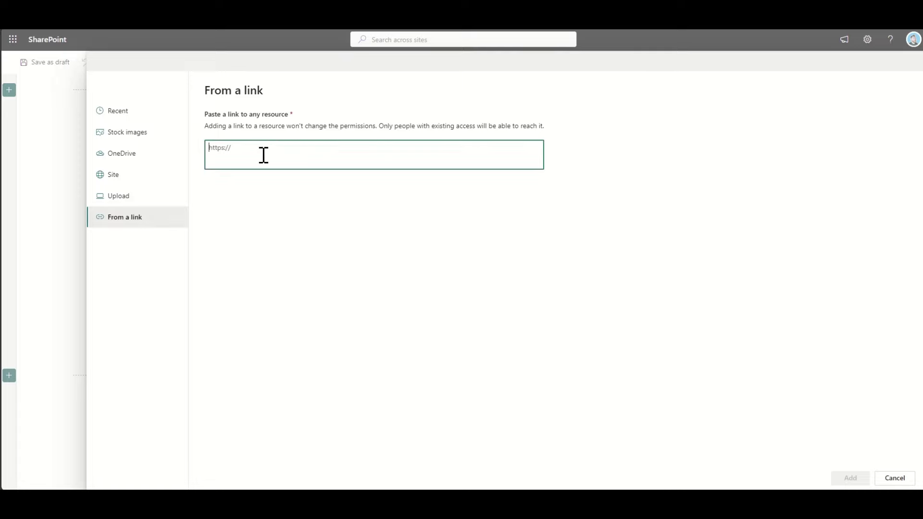
text(www.microsoft.com)
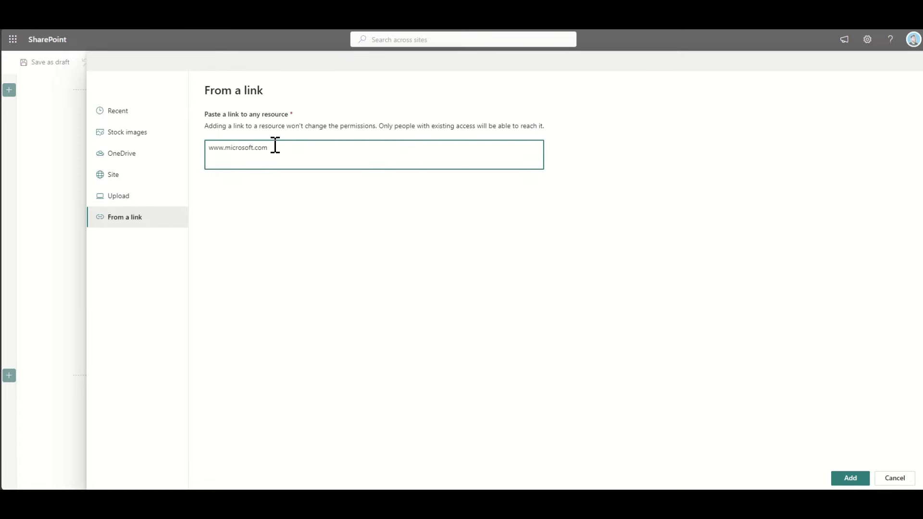
click(839, 479)
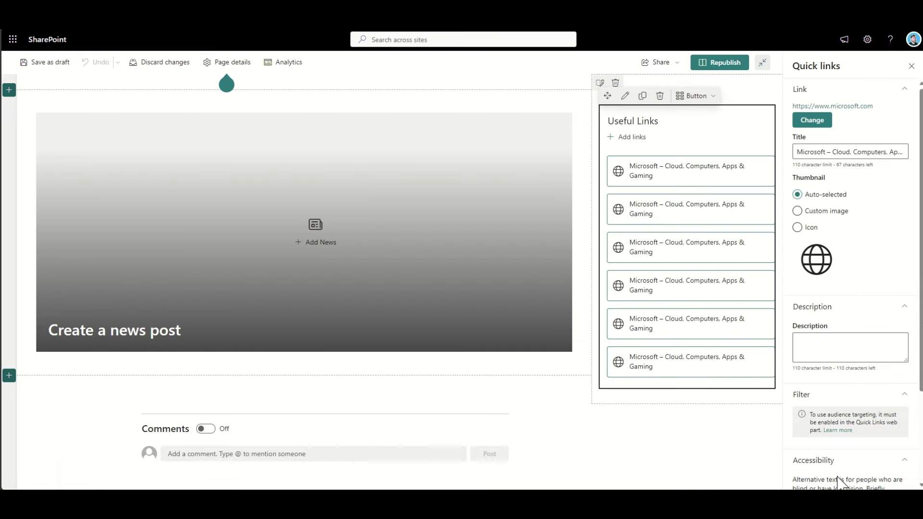
click(698, 63)
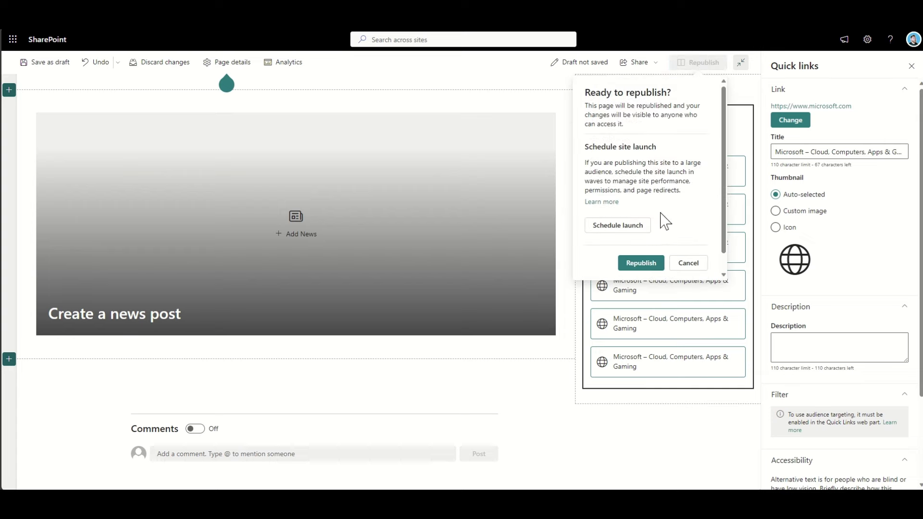
click(642, 263)
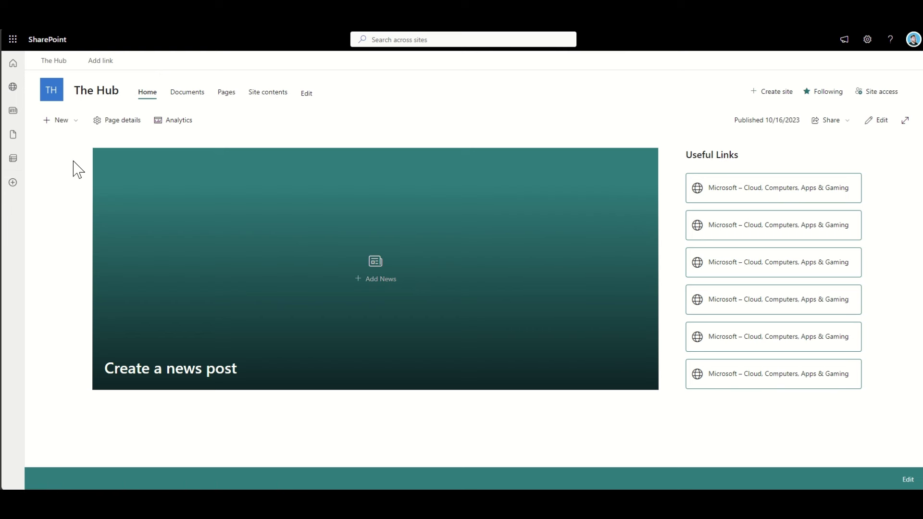
Show The Hub's + New menu with its List, Page and News post options
click(68, 123)
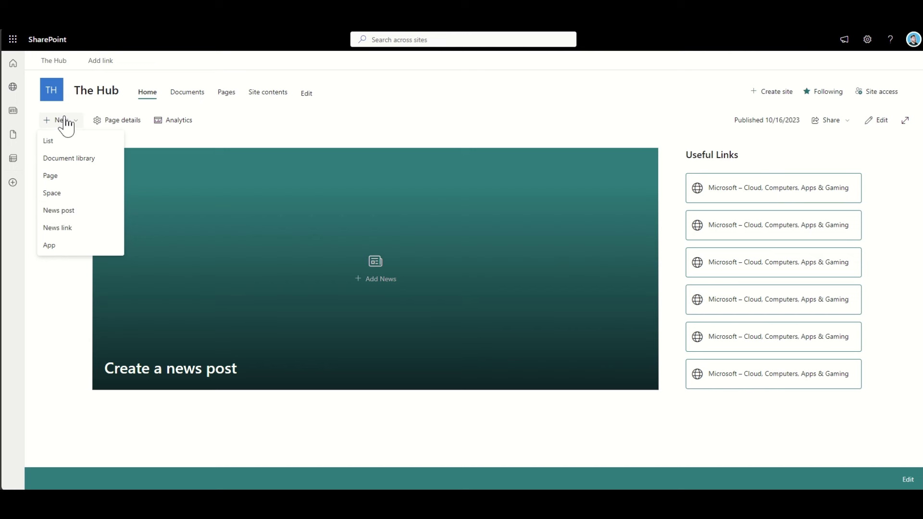
click(84, 114)
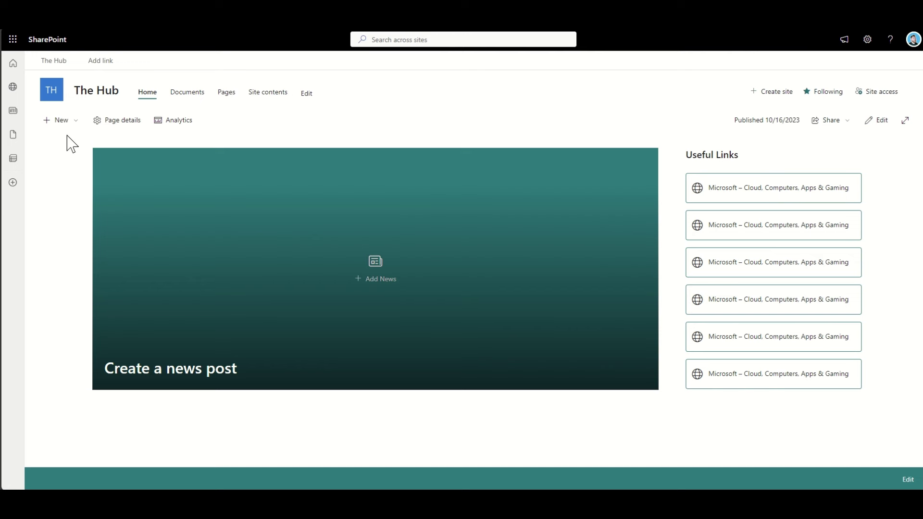
click(67, 122)
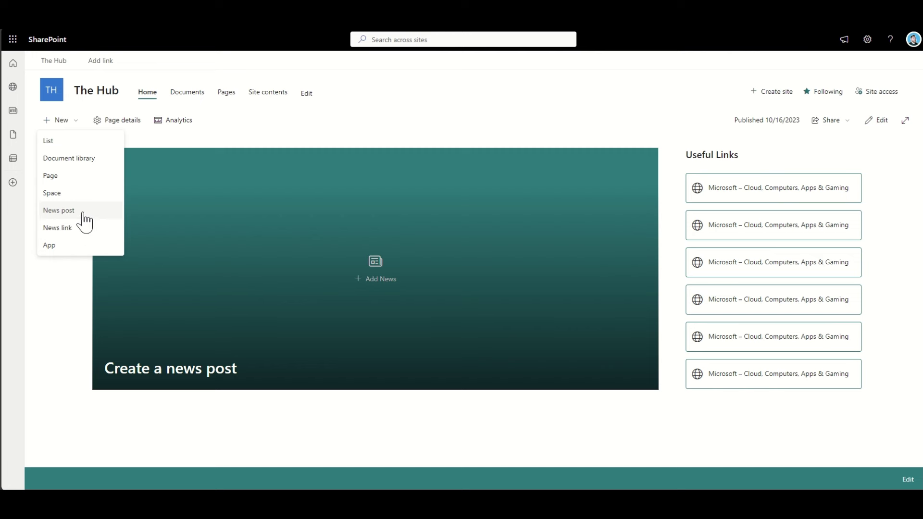
Create a news post from the Blank news template after previewing the other templates
click(82, 213)
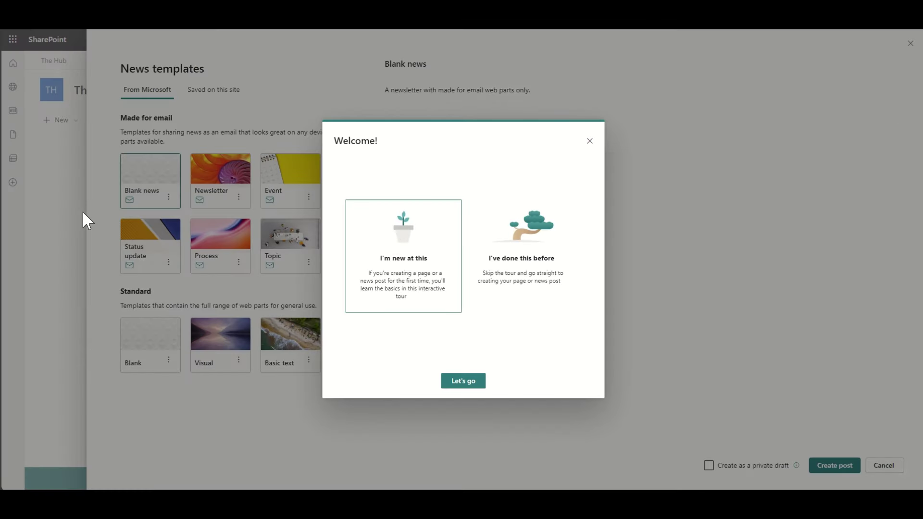
click(590, 141)
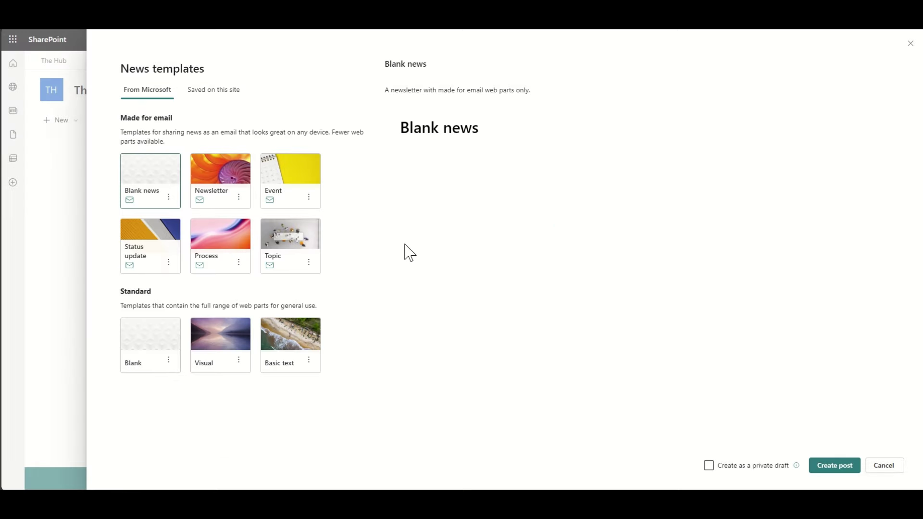
click(219, 169)
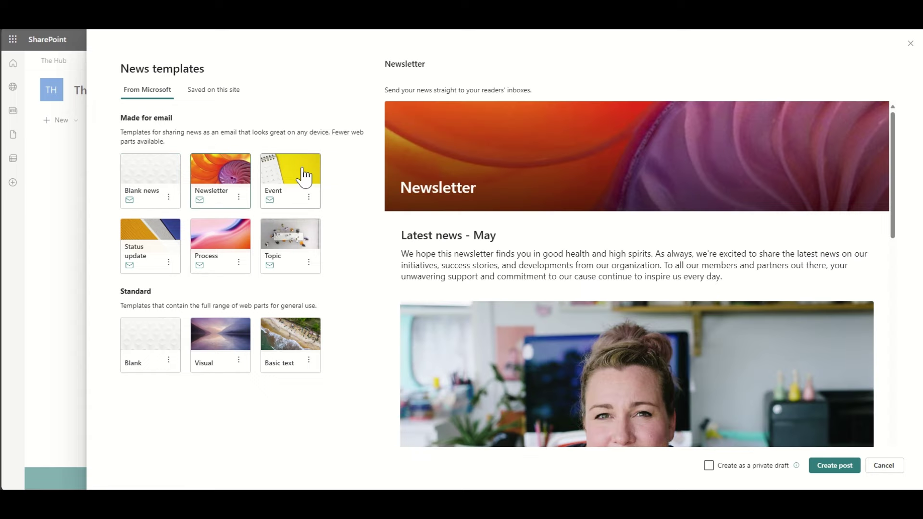
click(303, 176)
click(151, 247)
click(234, 241)
click(306, 237)
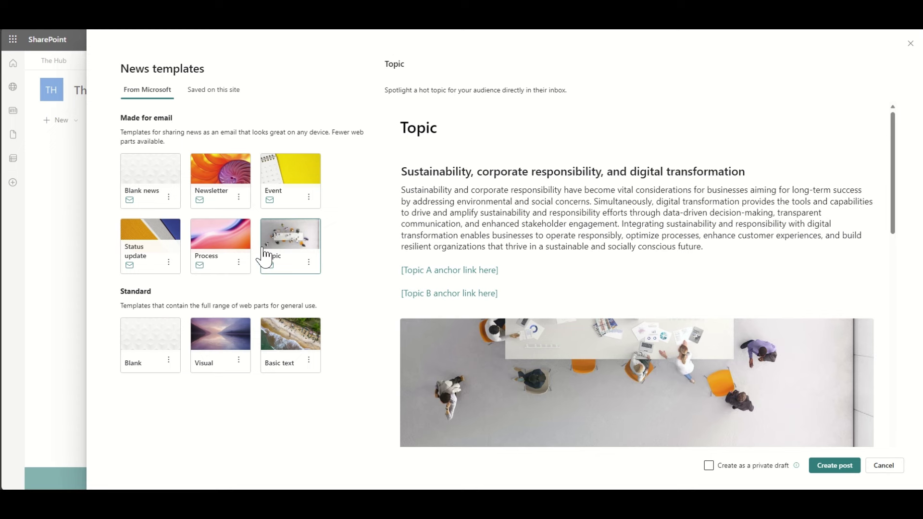
click(146, 174)
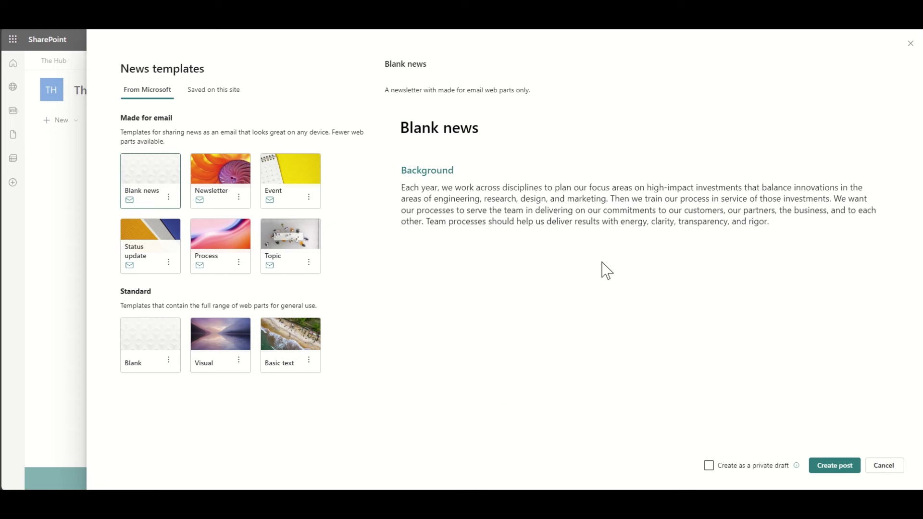
click(834, 466)
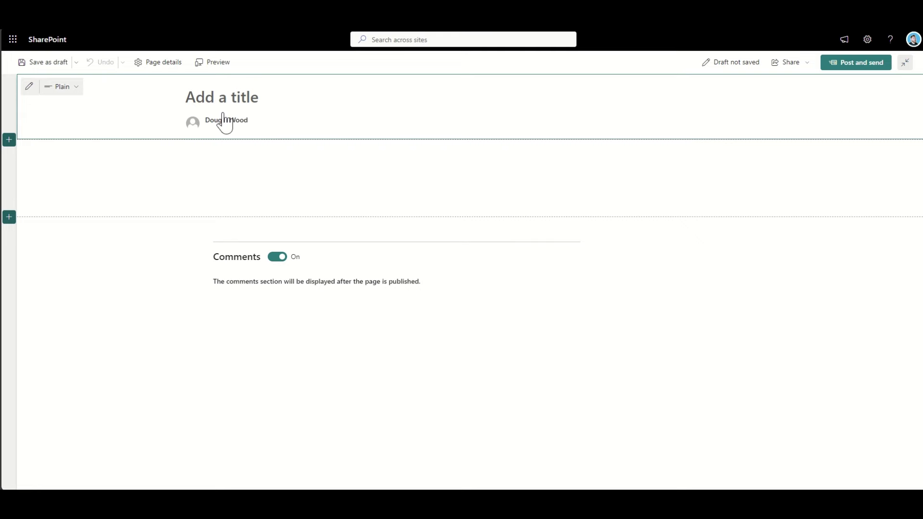
Set the post header to the Image and title layout after trying Plain, Color block and Overlap
click(76, 87)
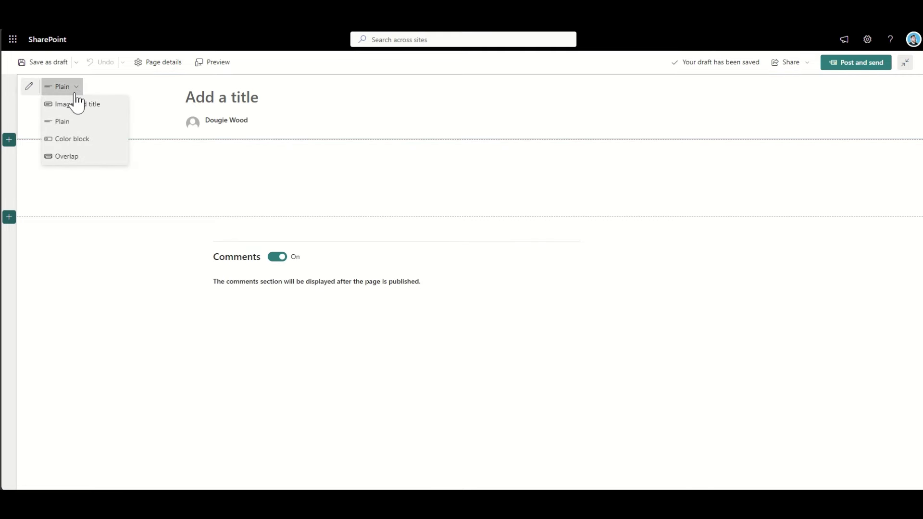
click(88, 105)
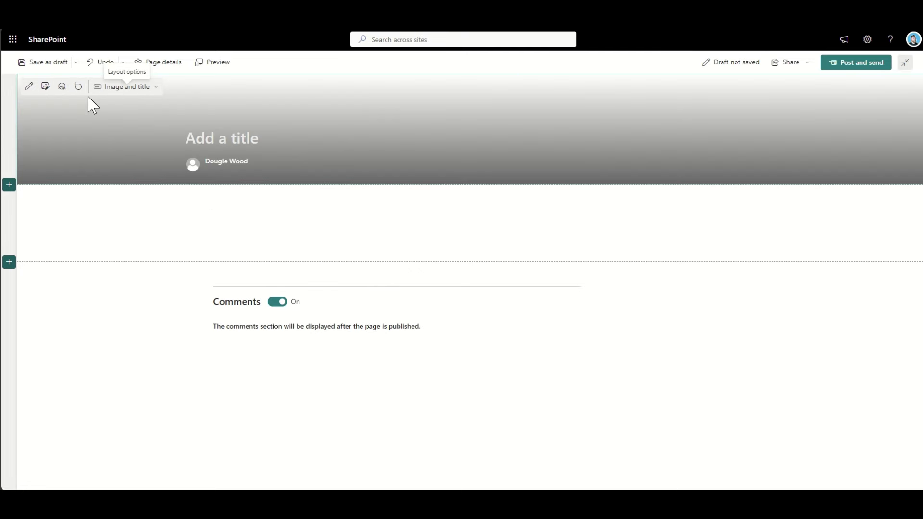
click(127, 88)
click(132, 125)
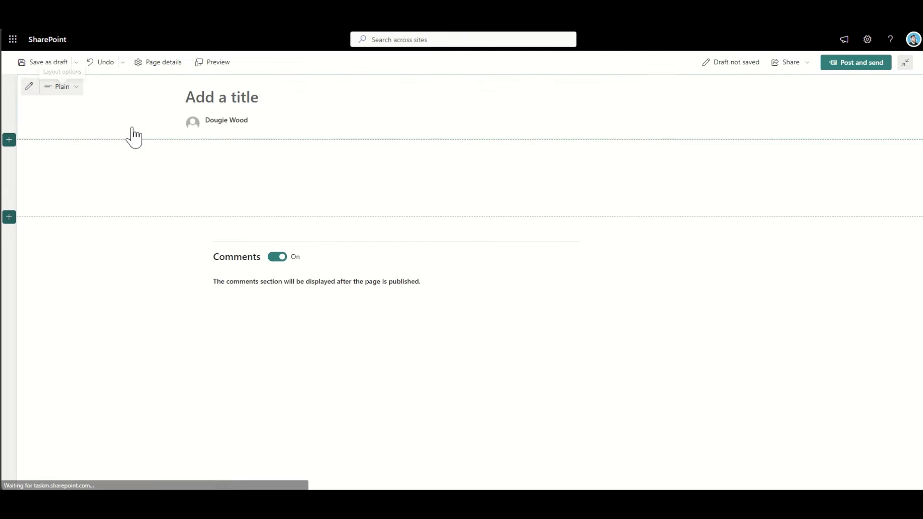
click(76, 88)
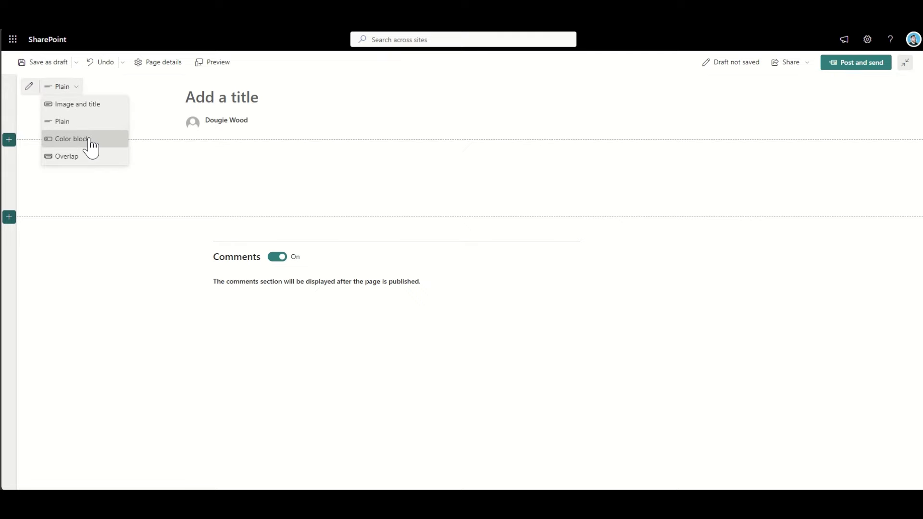
click(90, 141)
click(120, 87)
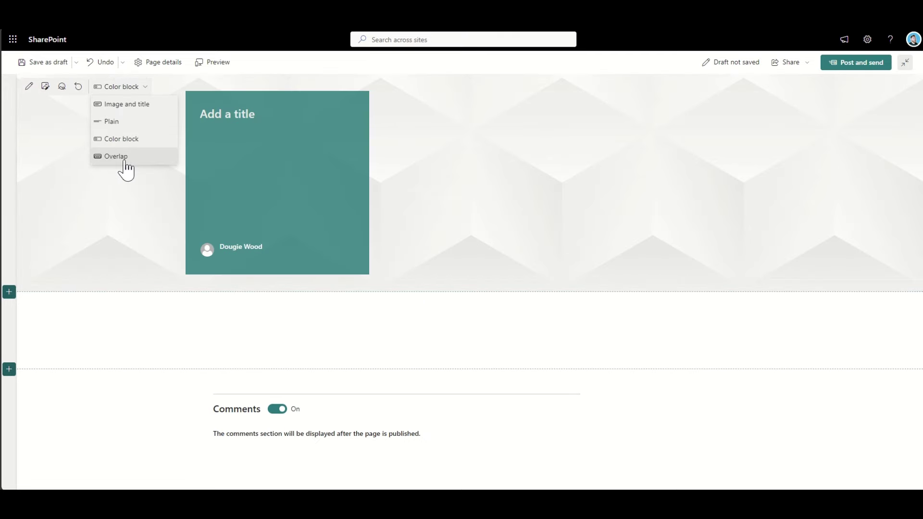
click(116, 157)
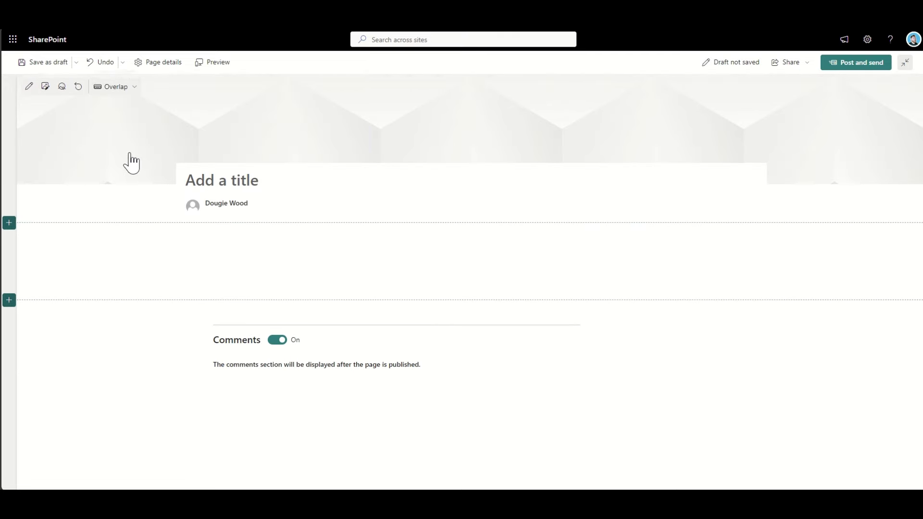
click(115, 94)
click(129, 121)
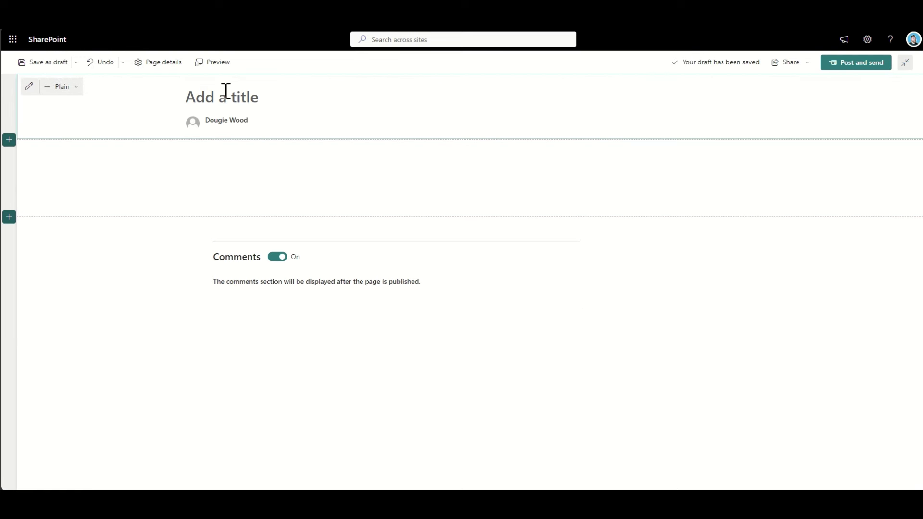
click(68, 93)
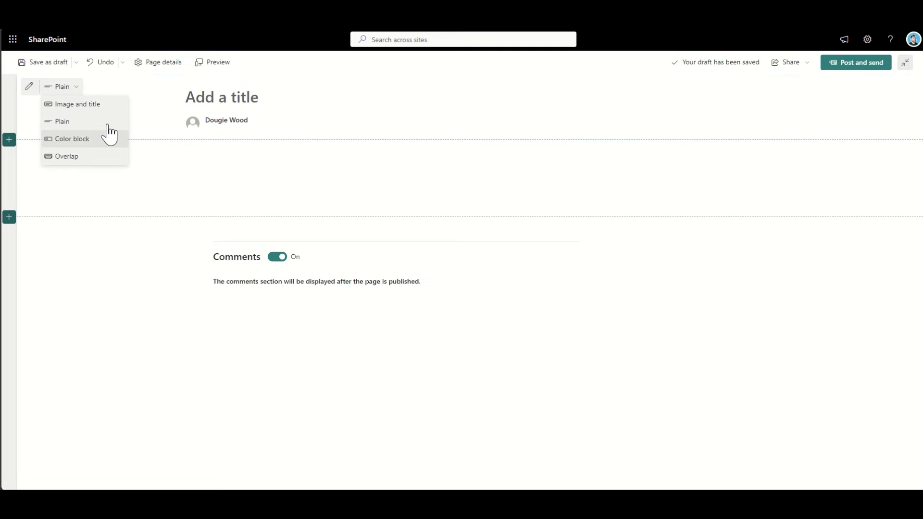
click(116, 104)
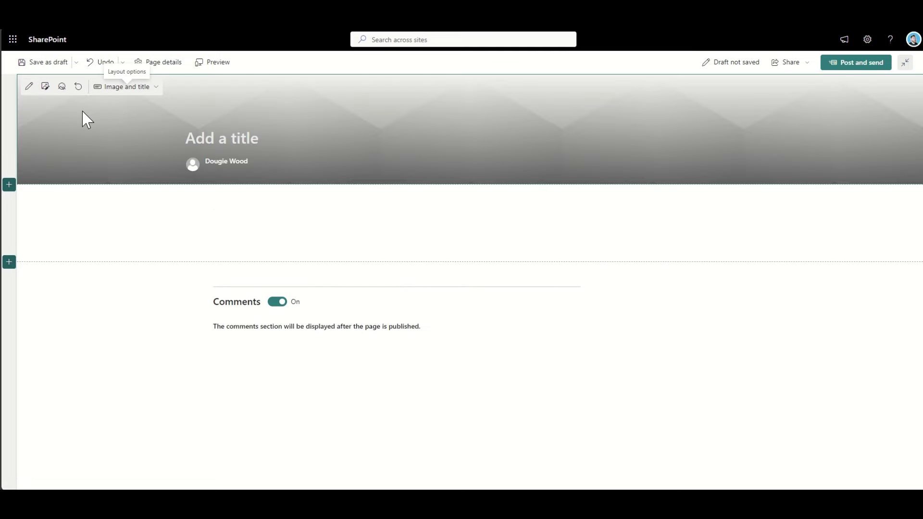
Title the post with a welcome to the new starter joining the Company
click(208, 140)
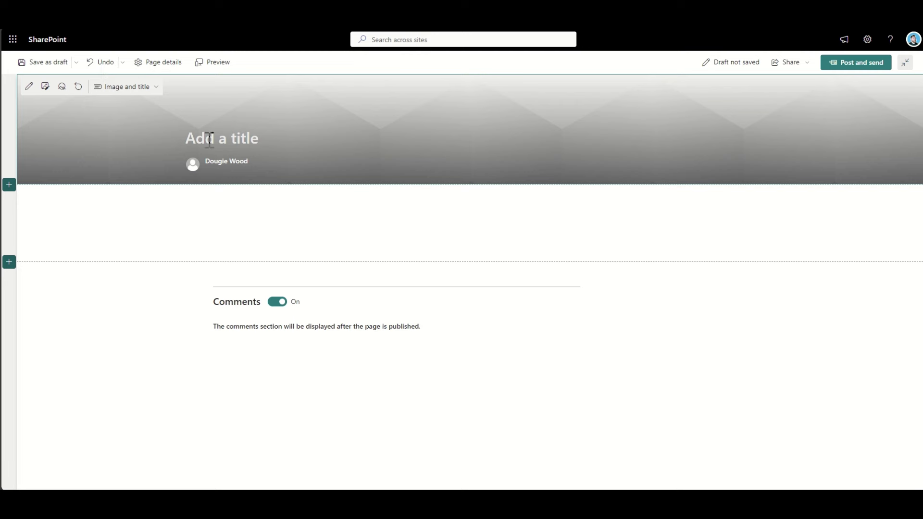
text(N)
key(BackSpace)
text(We)
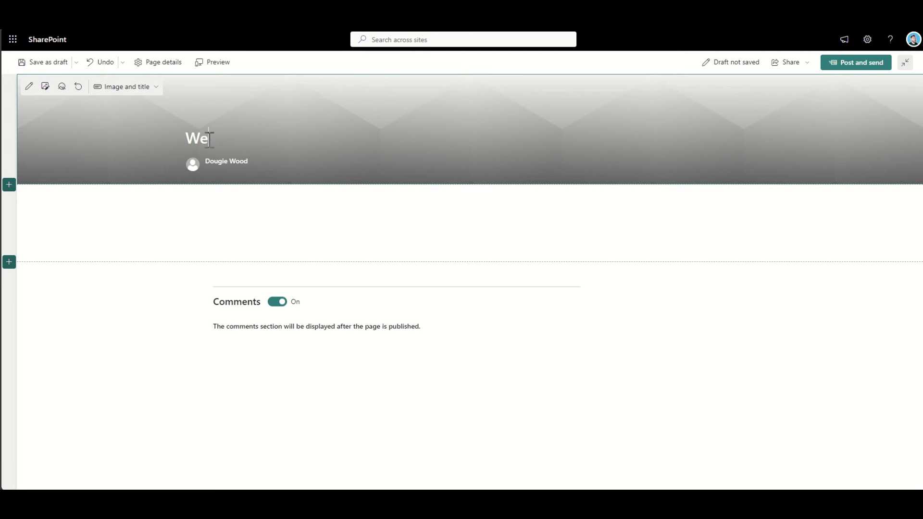
text(lcome Joe Blo)
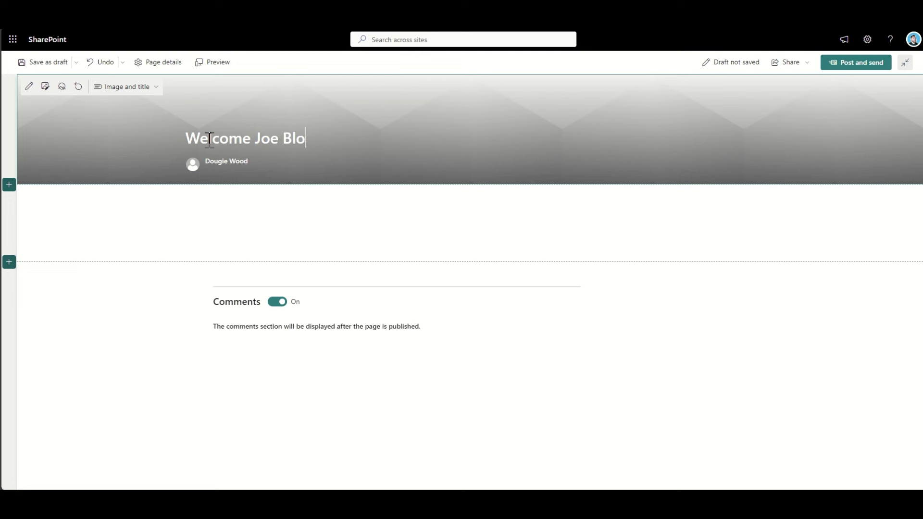
text(gs to the Company)
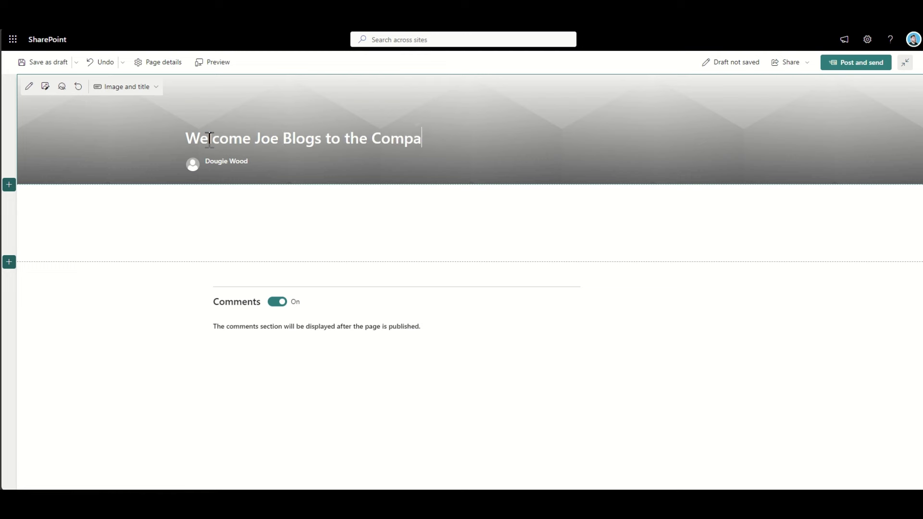
Write a body sentence welcoming the new starter this week and dismiss the spelling tip
click(283, 217)
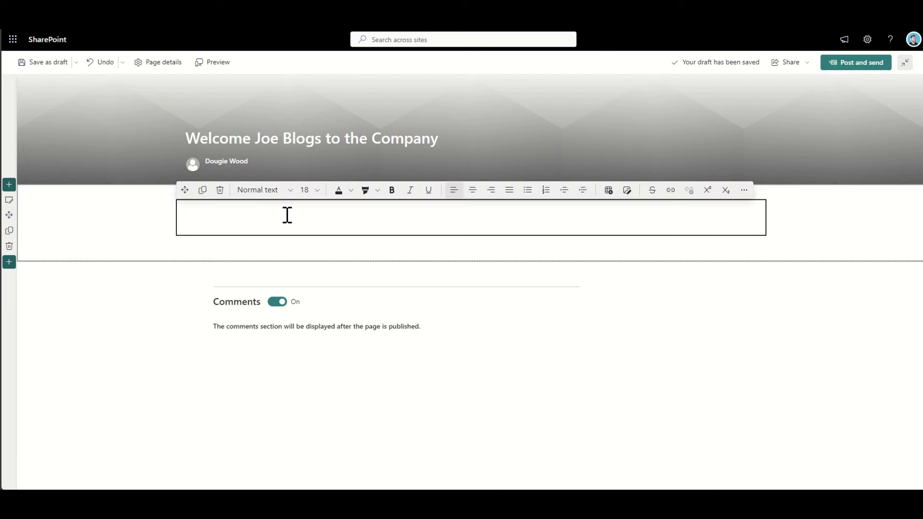
text(This weeks we)
key(BackSpace)
key(BackSpace)
key(BackSpace)
key(BackSpace)
key(BackSpace)
text(we welcome joe blogs to the company.)
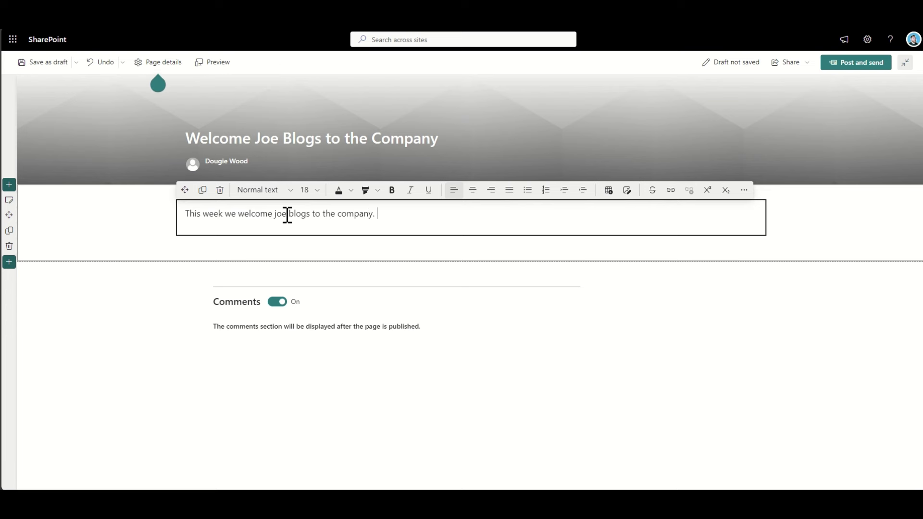
click(138, 214)
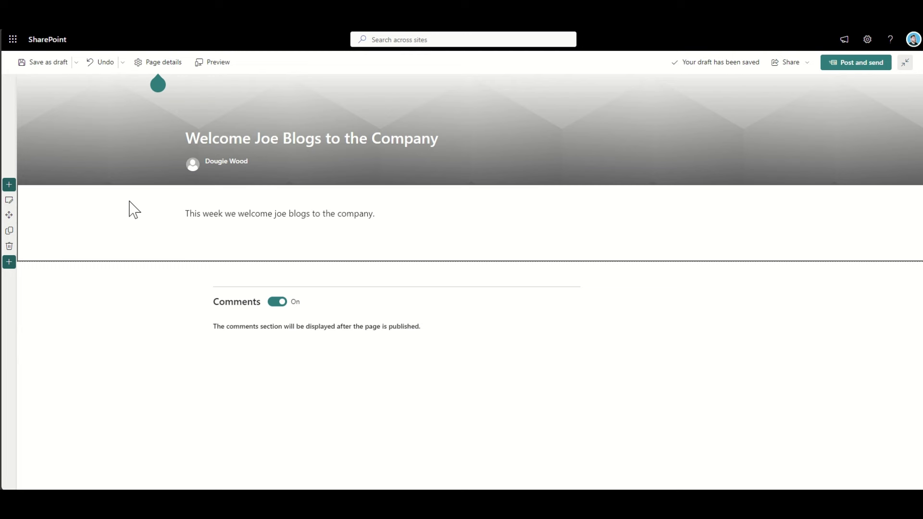
mouse_move(214, 140)
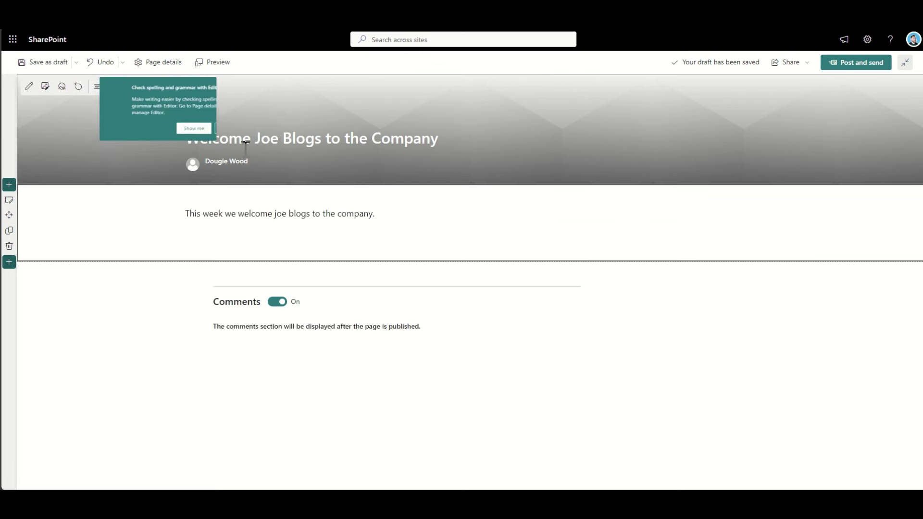
click(214, 149)
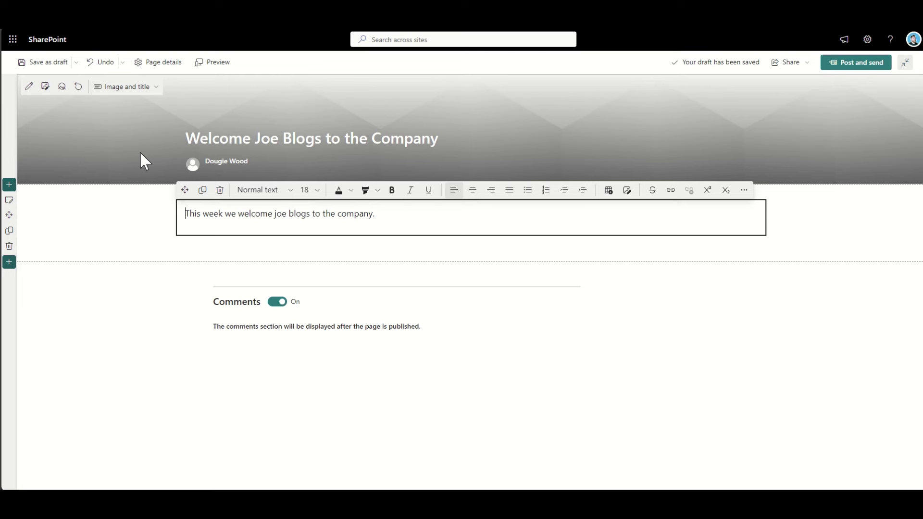
Insert the 'office' stock photo of a man in a suit as the header background
click(46, 86)
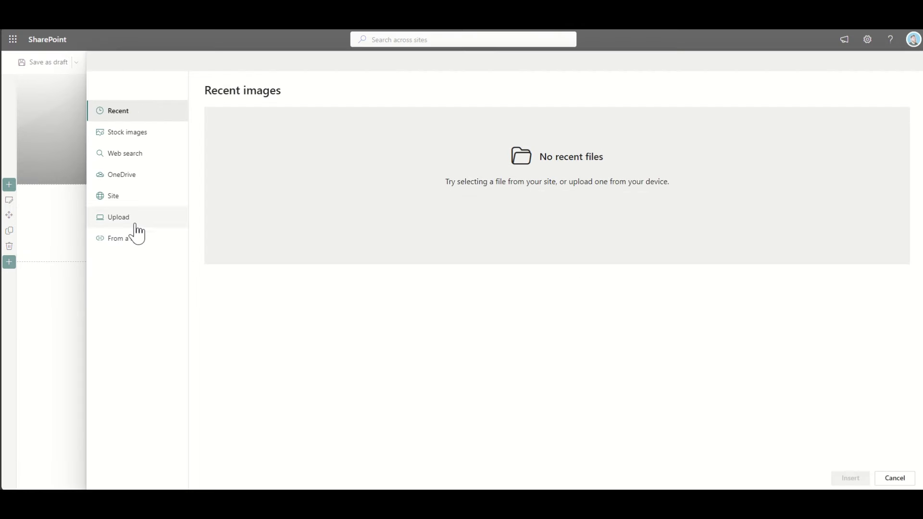
click(124, 133)
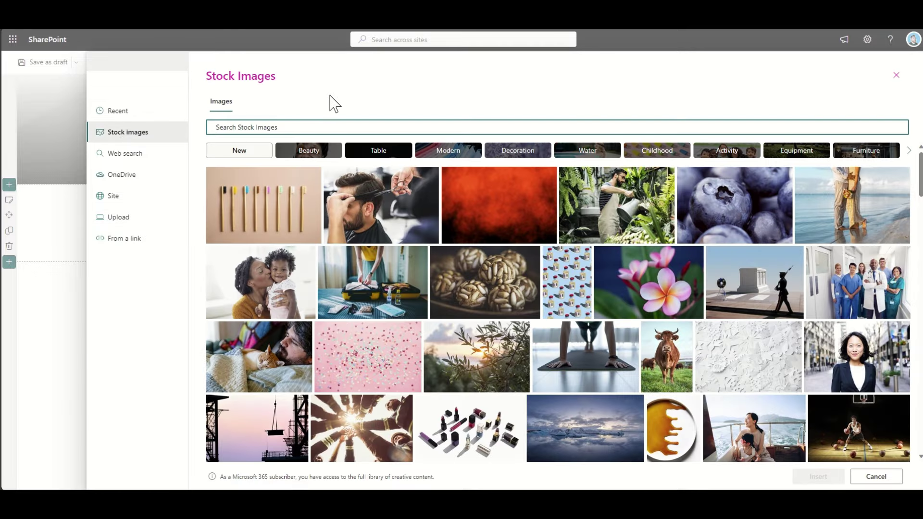
click(316, 128)
text(office)
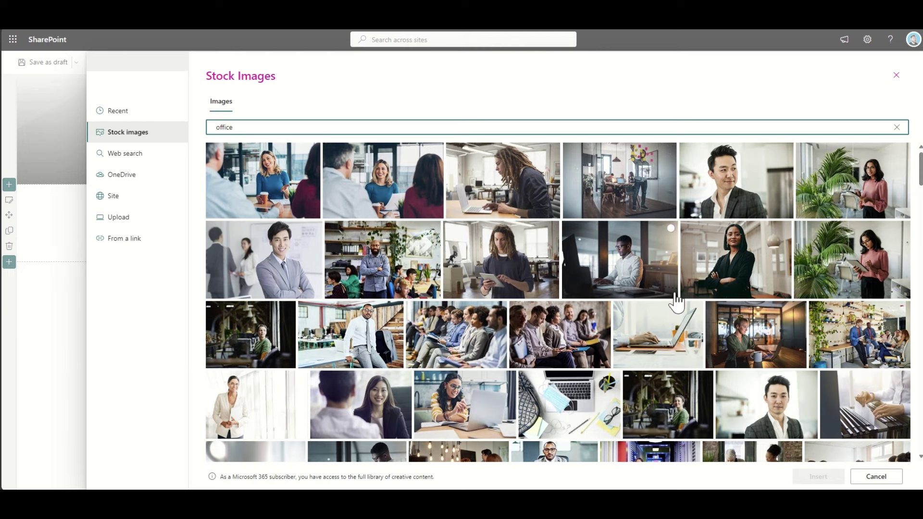
click(773, 423)
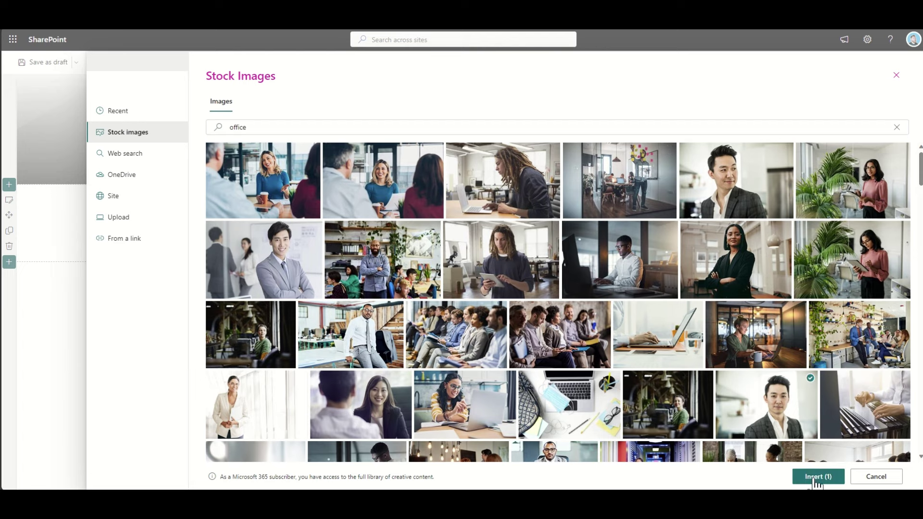
click(816, 477)
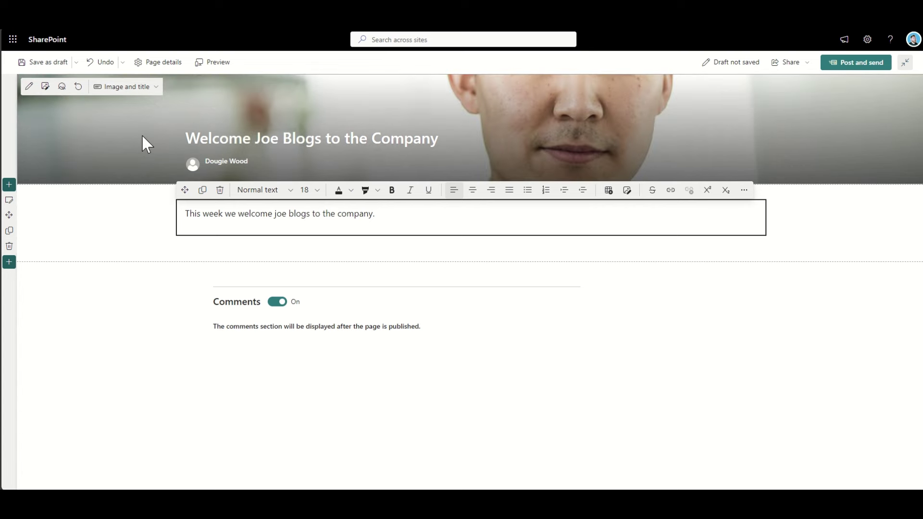
Publish the news post and close the email dialog without sending it
click(845, 70)
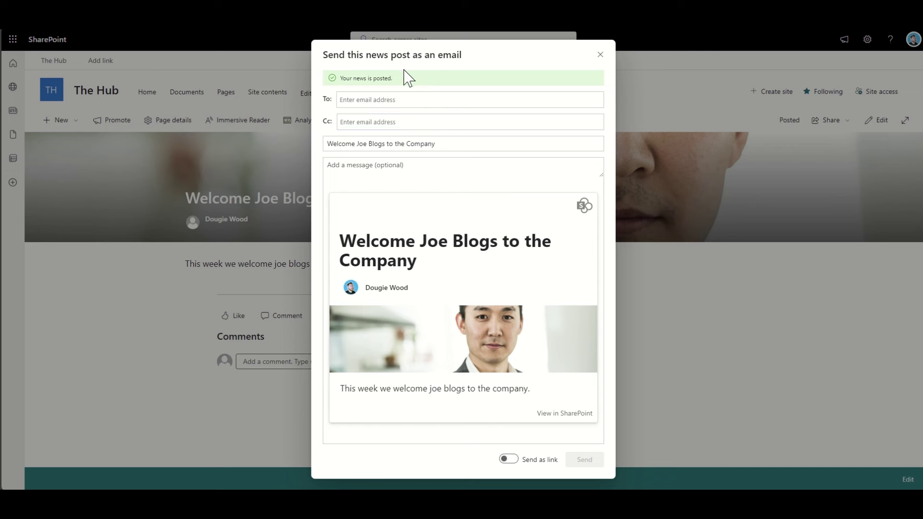
click(354, 98)
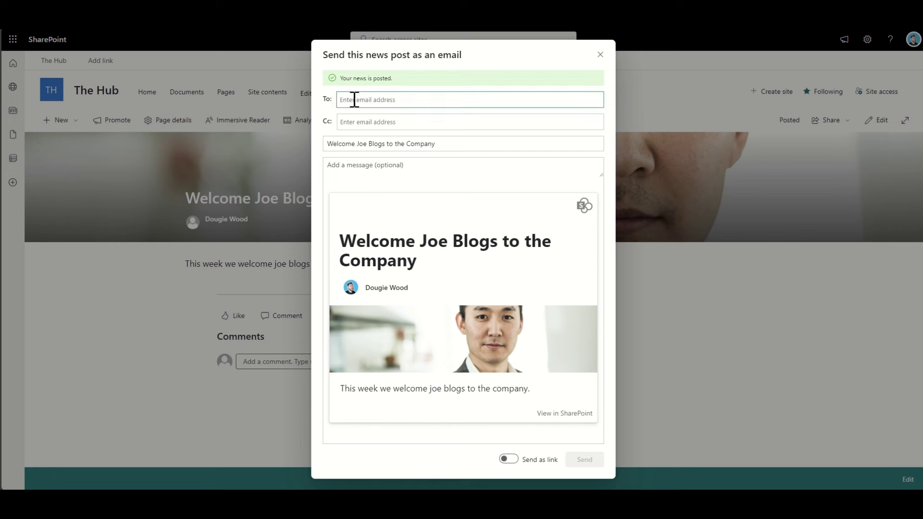
click(349, 172)
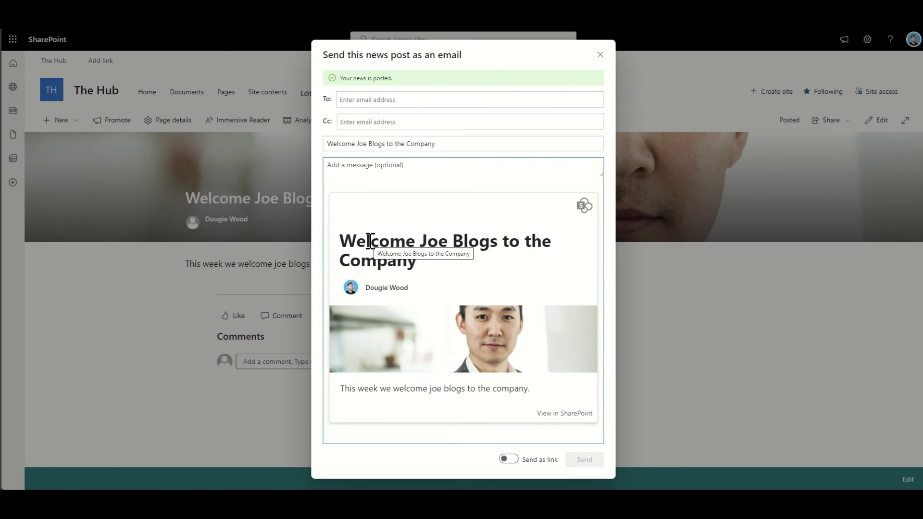
click(593, 149)
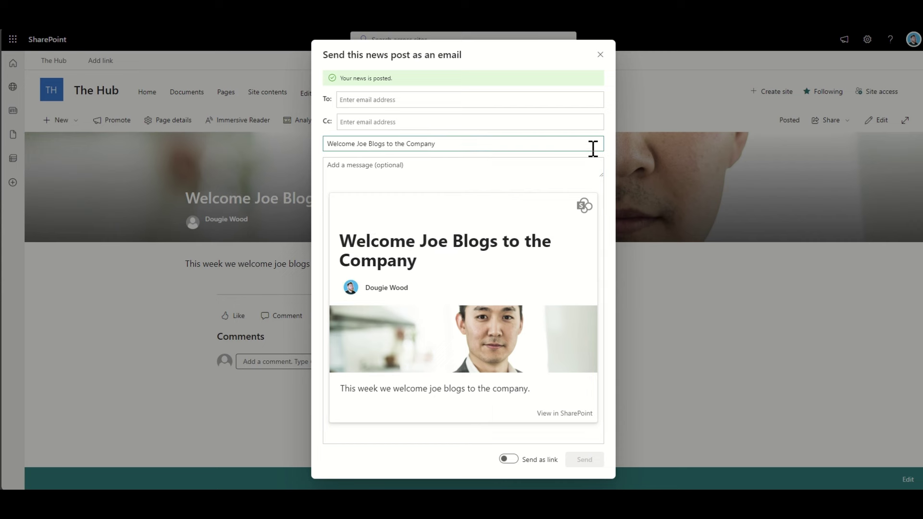
click(600, 55)
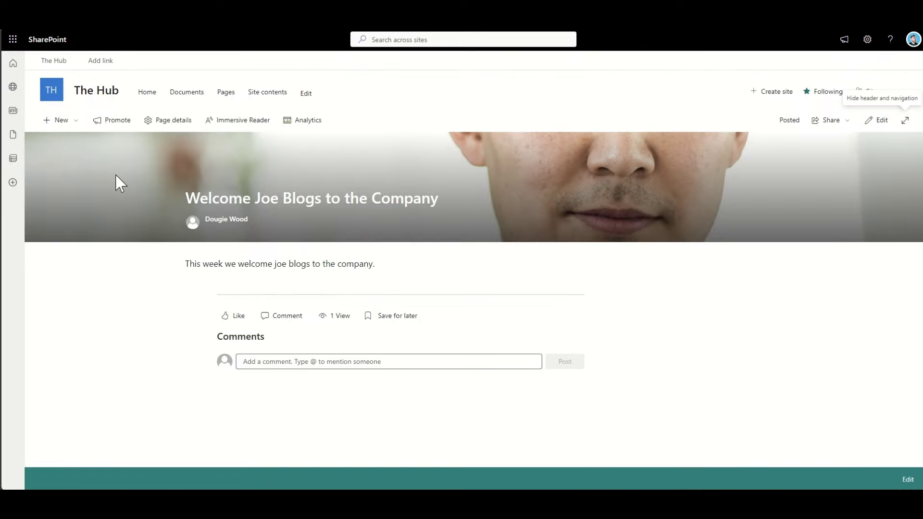
Return to The Hub home page showing the featured welcome post, then switch to Notepad
click(57, 99)
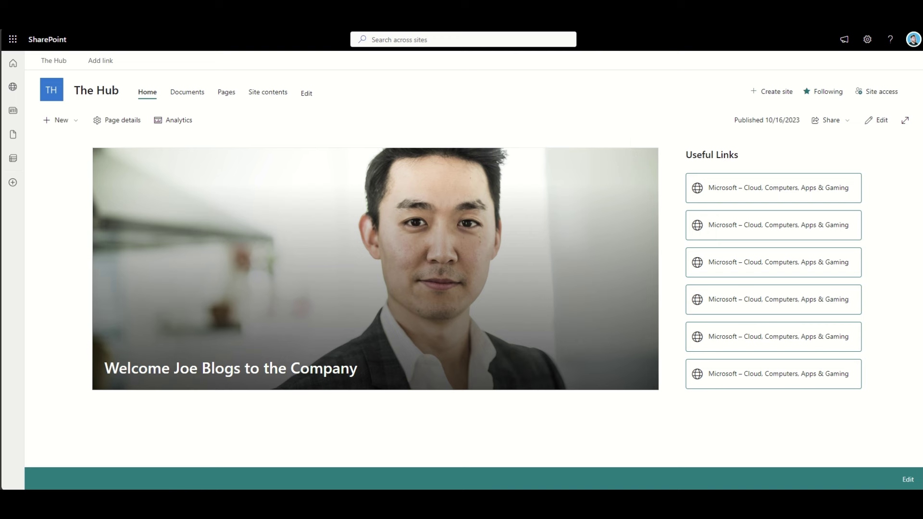
key(alt+Tab)
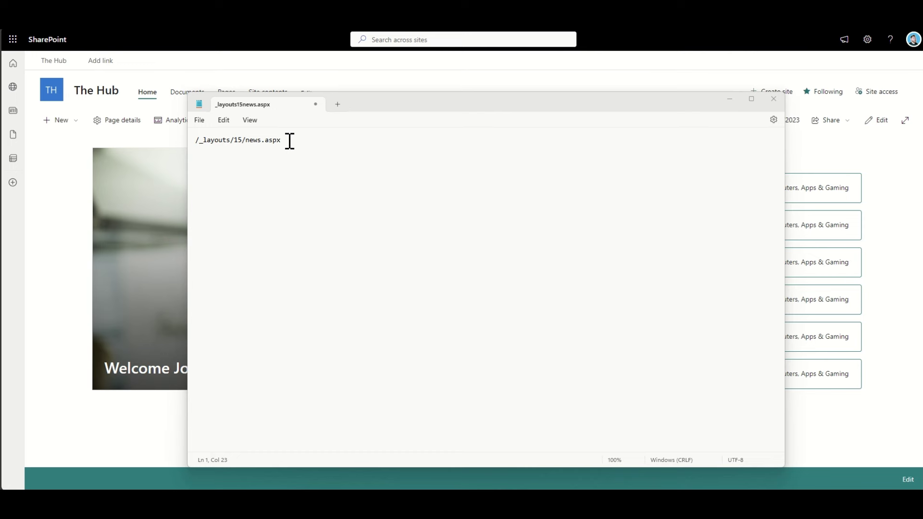
Select the /_layouts/15/news.aspx path in Notepad and bring the SharePoint browser back
drag(288, 140, 195, 135)
key(ctrl+c)
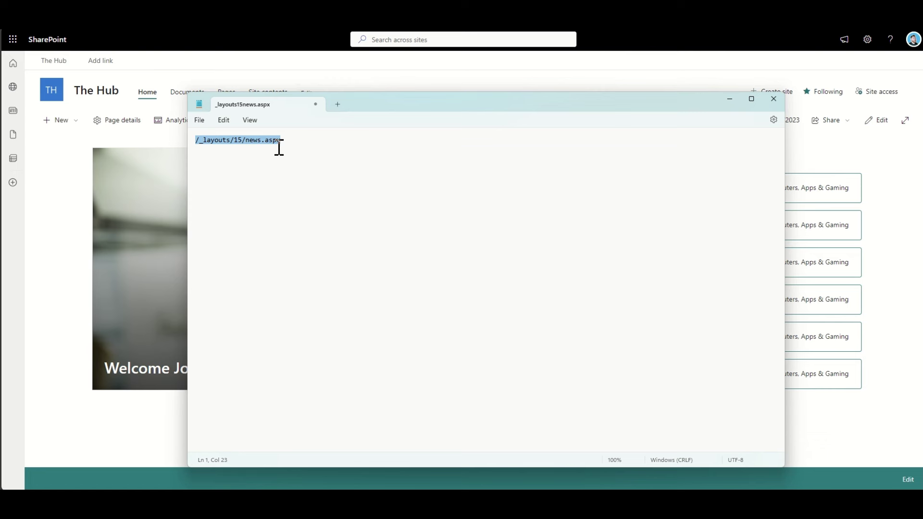
click(273, 84)
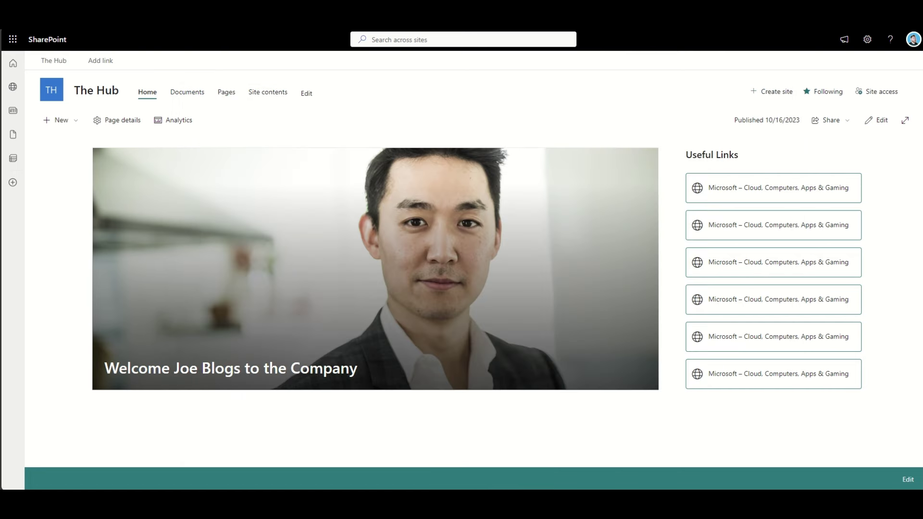
Go to the site's news page at /_layouts/15/news.aspx
key(ctrl+l)
key(ctrl+v)
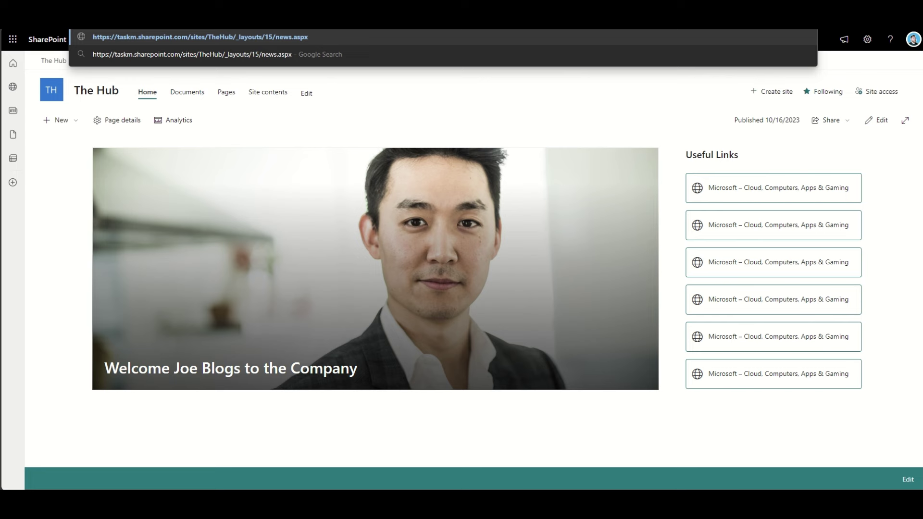
key(Return)
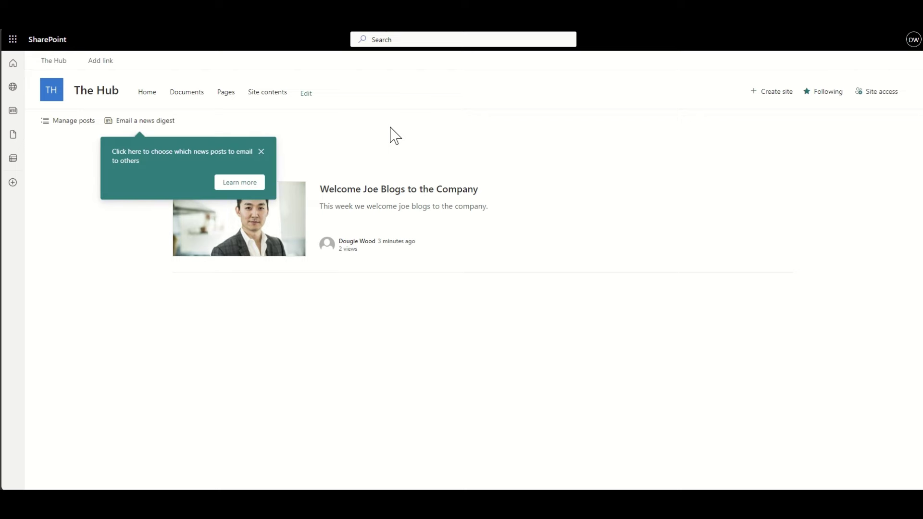
Start an email news digest with the 'Welcome Joe Blogs to the Company' post selected
click(262, 151)
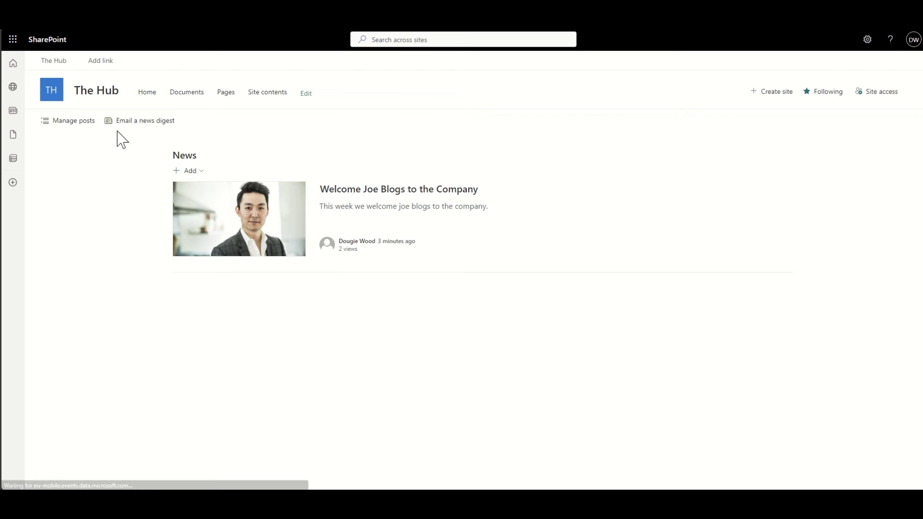
click(164, 127)
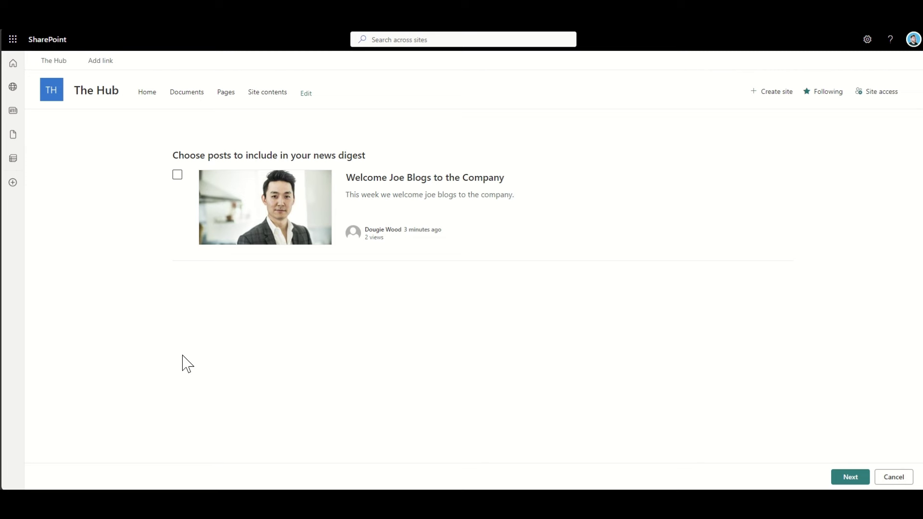
click(177, 176)
click(177, 175)
click(847, 478)
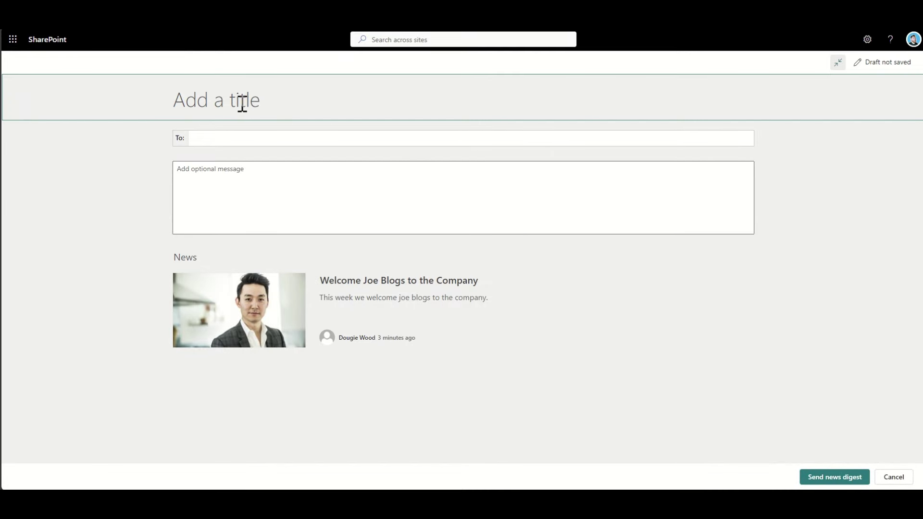
Title the news digest 'Winter Newsletter'
click(242, 104)
text(Win)
text(ter Newsletter)
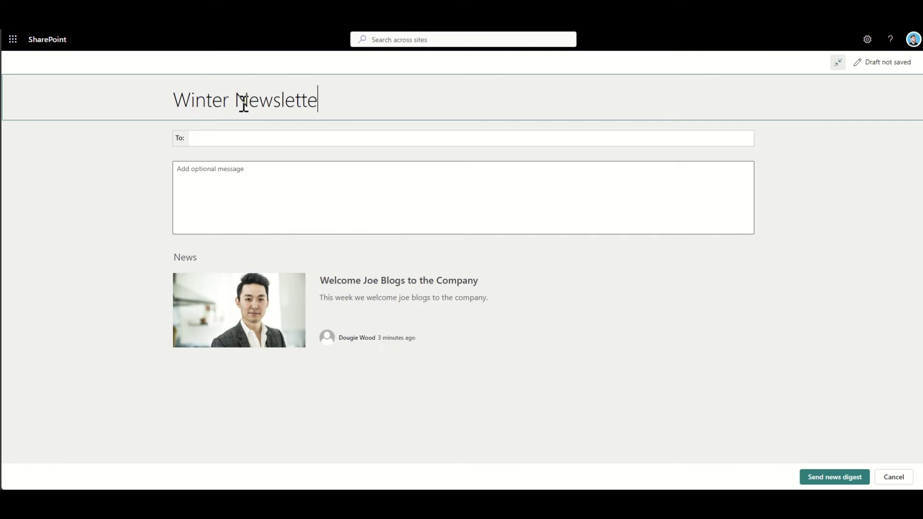
Add two suggested people as the digest's To: recipients
click(233, 137)
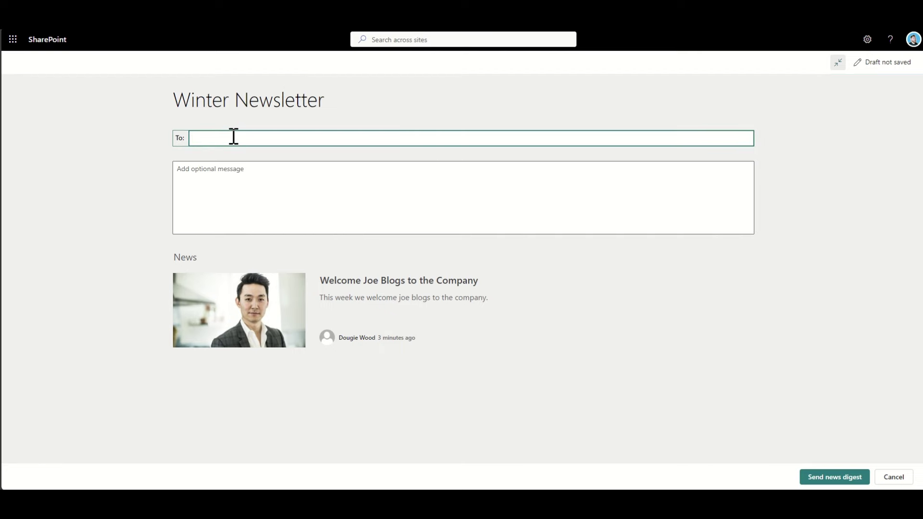
text(Dougie)
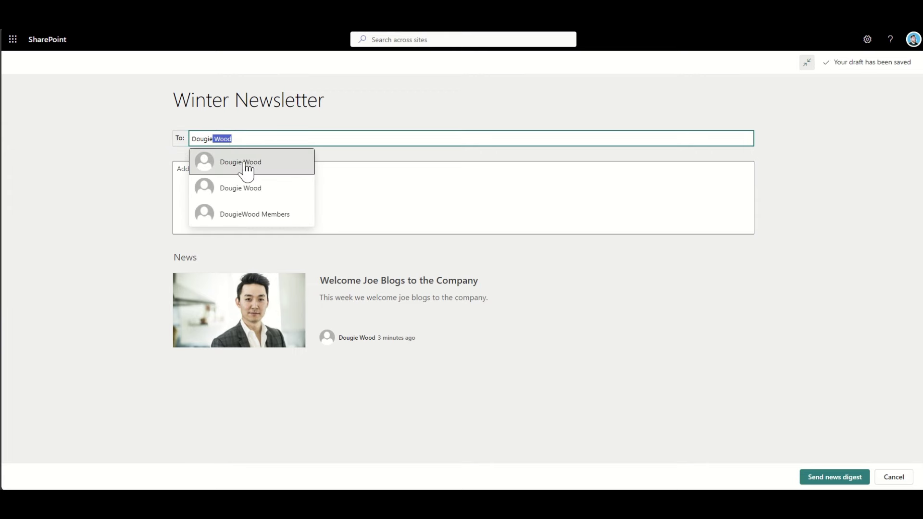
click(253, 171)
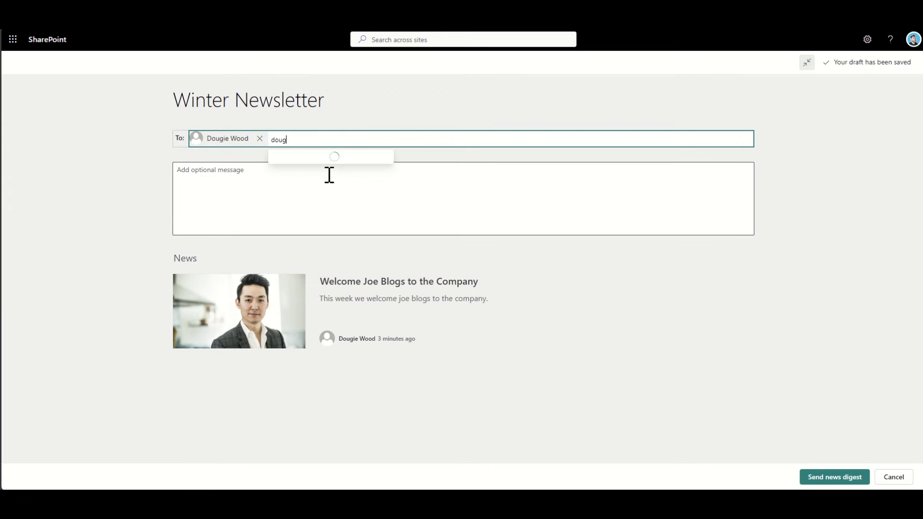
click(336, 191)
Write the message 'This is some text', repeated three times, and send the digest
click(298, 199)
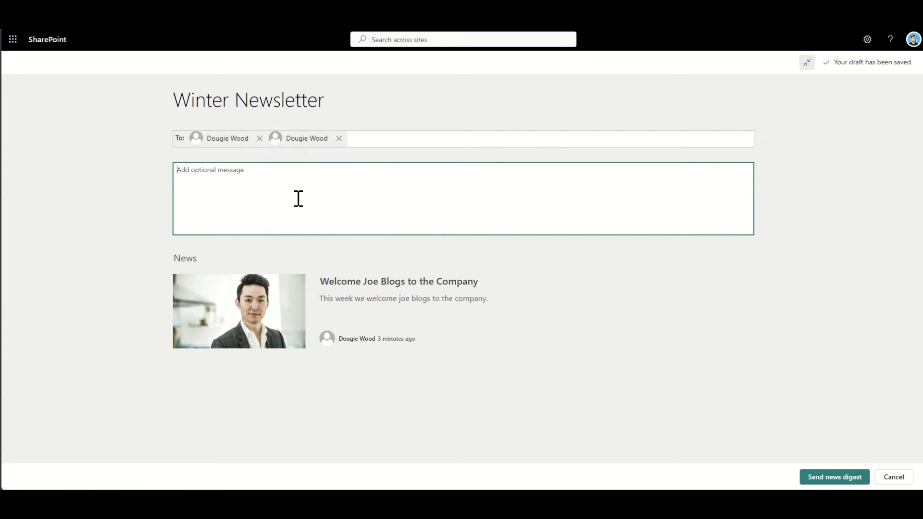
text(This is some text)
key(ctrl+a)
key(ctrl+c)
key(ctrl+v)
key(ctrl+v)
key(ctrl+v)
key(ctrl+v)
key(ctrl+v)
key(ctrl+v)
key(ctrl+v)
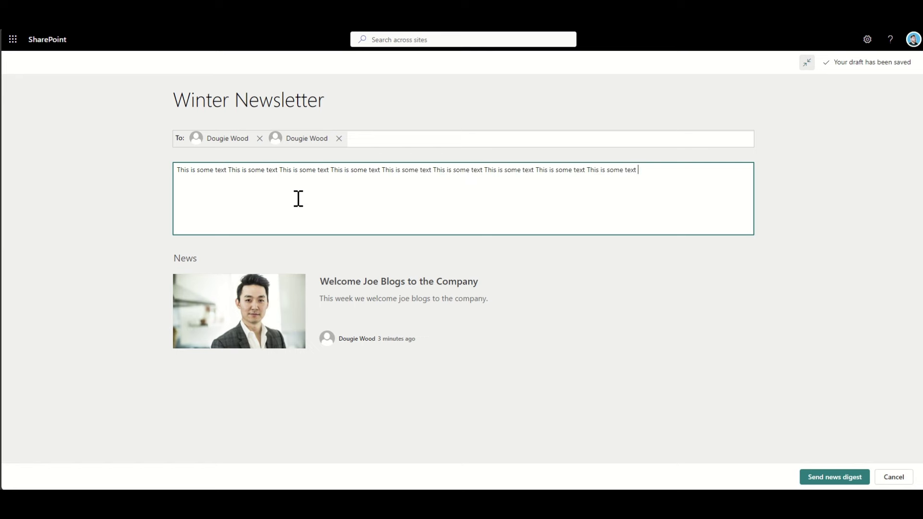
key(ctrl+v)
key(ctrl+v)
key(ctrl+v)
key(ctrl+v)
key(ctrl+v)
key(ctrl+v)
key(ctrl+v)
key(ctrl+v)
key(ctrl+v)
key(ctrl+v)
key(ctrl+v)
key(ctrl+v)
key(ctrl+v)
key(ctrl+v)
key(ctrl+v)
key(ctrl+v)
key(ctrl+v)
key(ctrl+v)
key(ctrl+v)
key(ctrl+v)
click(112, 248)
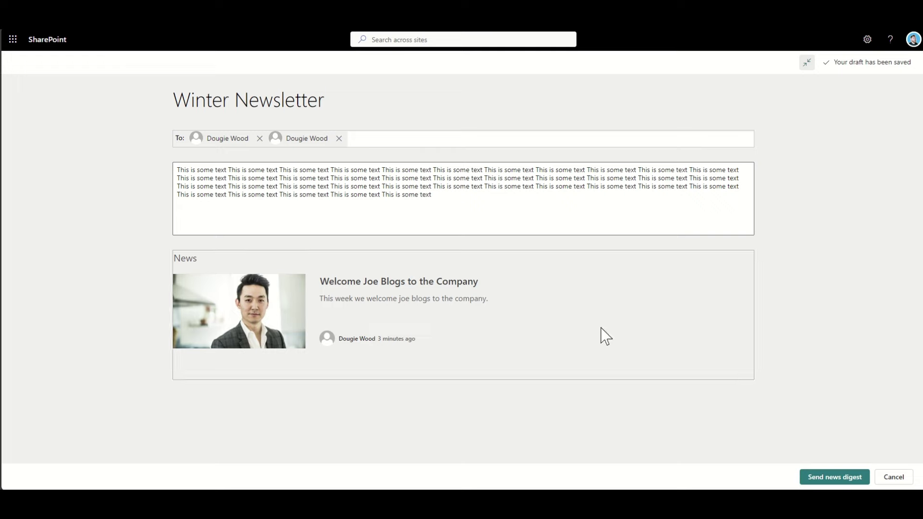
click(824, 476)
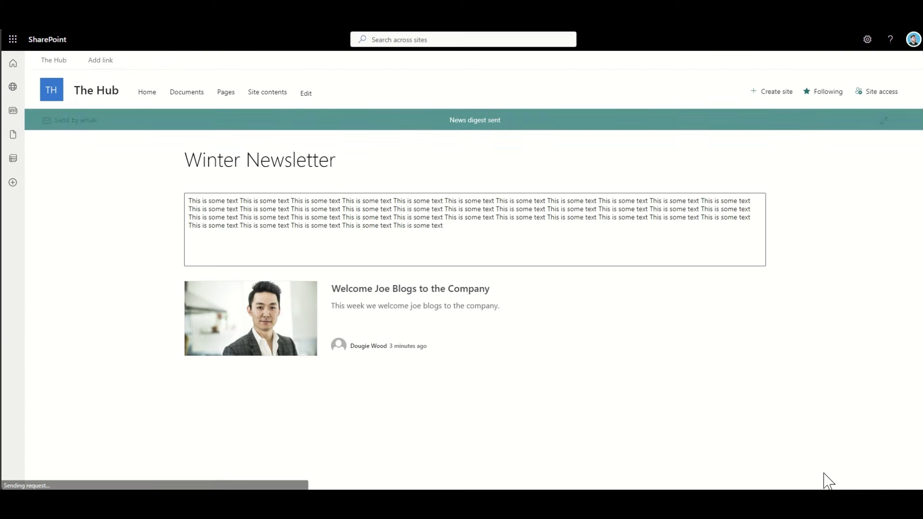